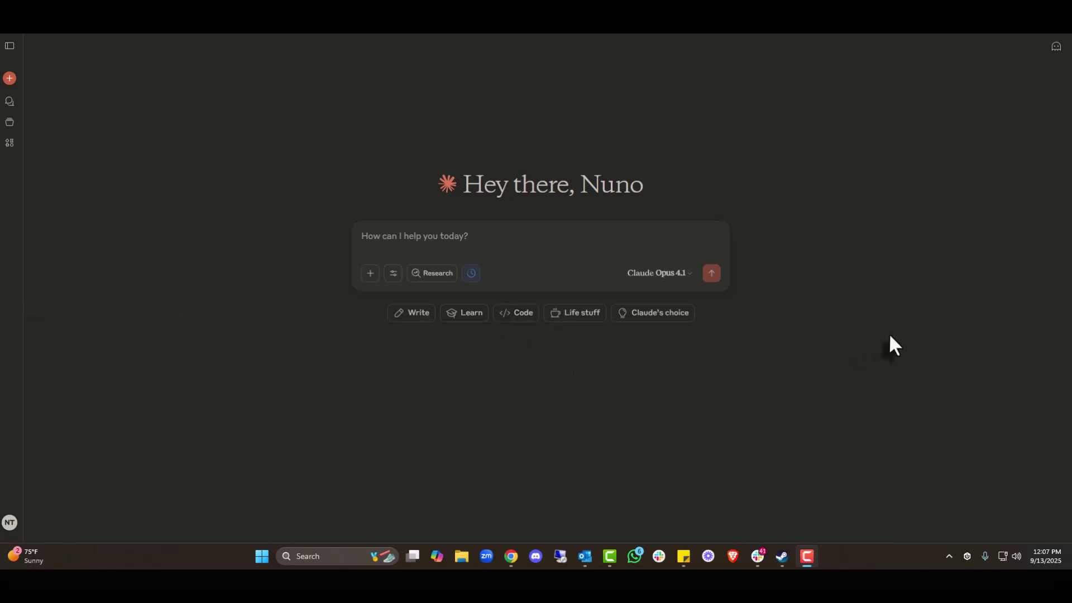
Ask Claude for mock quarterly business review data for a fictional company, with visually pleasing charts.
{"action": "left_click", "coordinate": [601, 250]}
{"action": "type", "text": "Cr"}
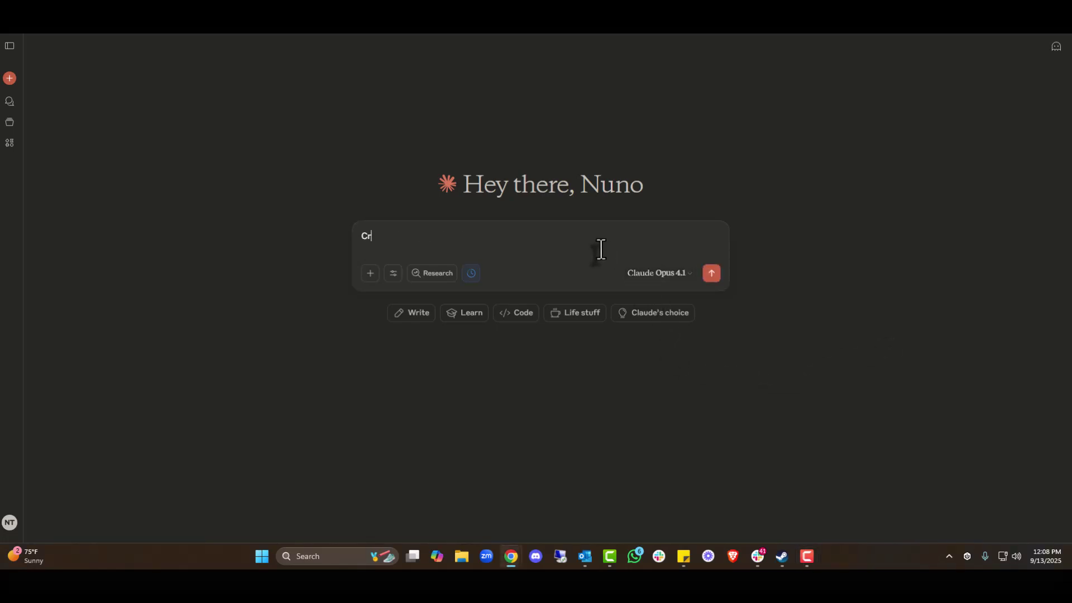
{"action": "type", "text": "eate mock up data for a present"}
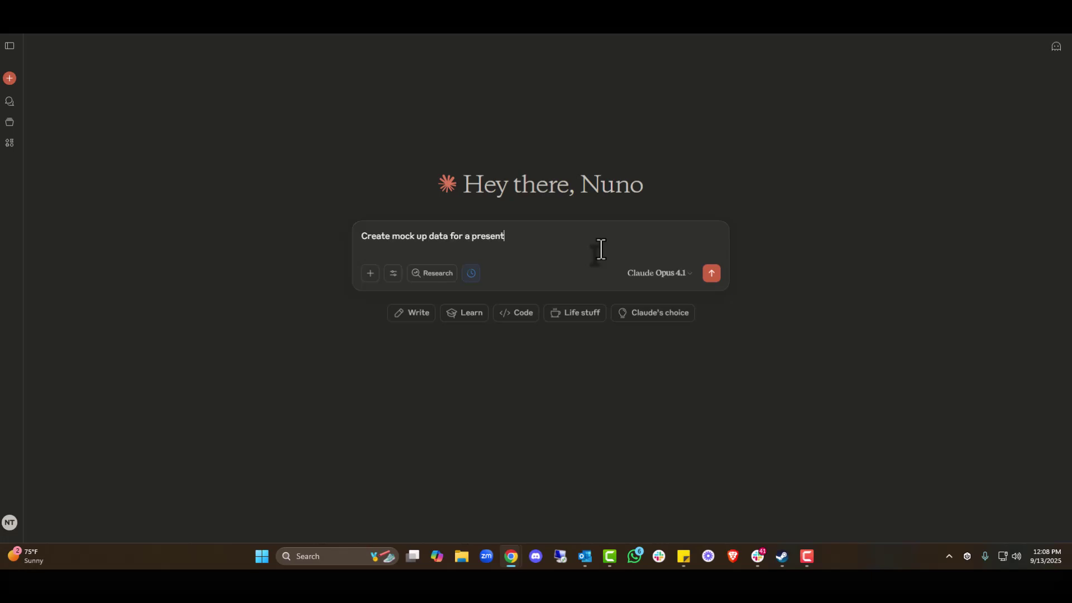
{"action": "type", "text": "ation for a mopck up company , that would be the bsuiess"}
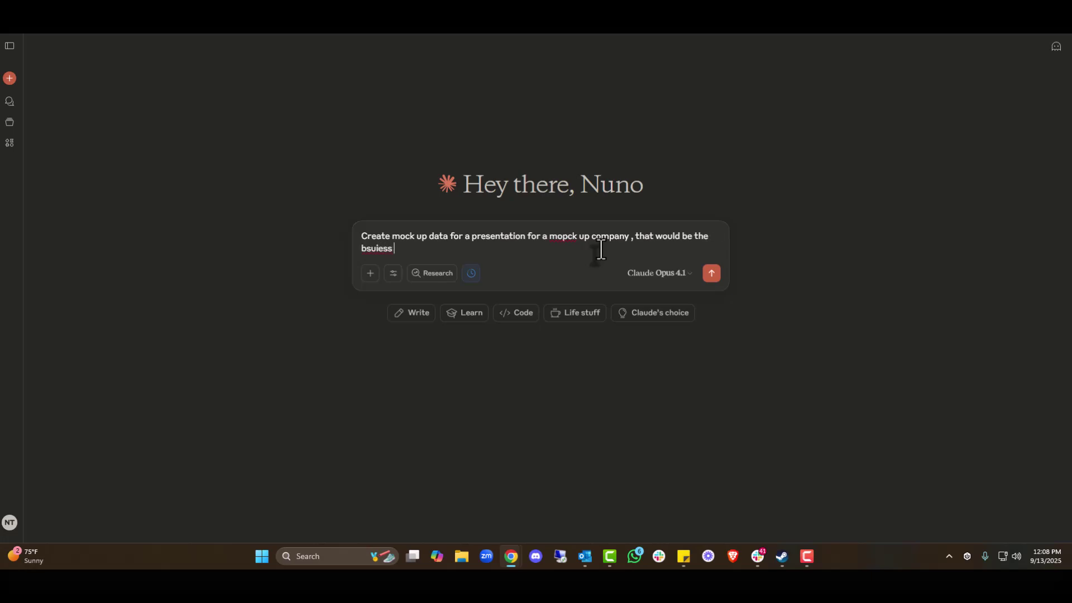
{"action": "type", "text": " review for the quarter, create some charts and make it"}
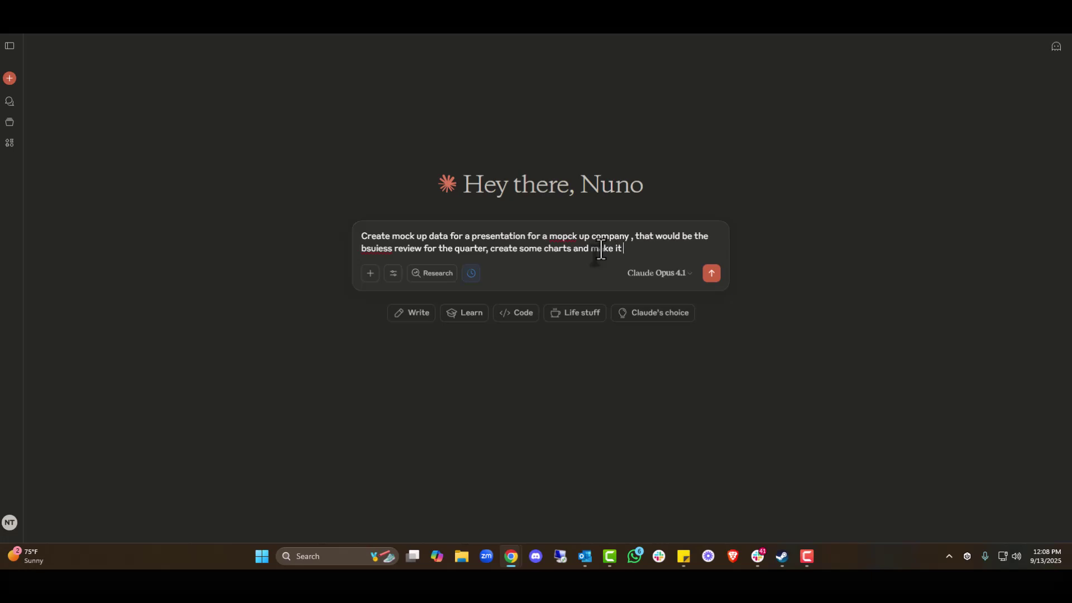
{"action": "type", "text": " visually pleasing."}
Send the request and scroll through the TechVision Inc. Q3 2024 dashboard's KPI cards and charts.
{"action": "key", "text": "Return"}
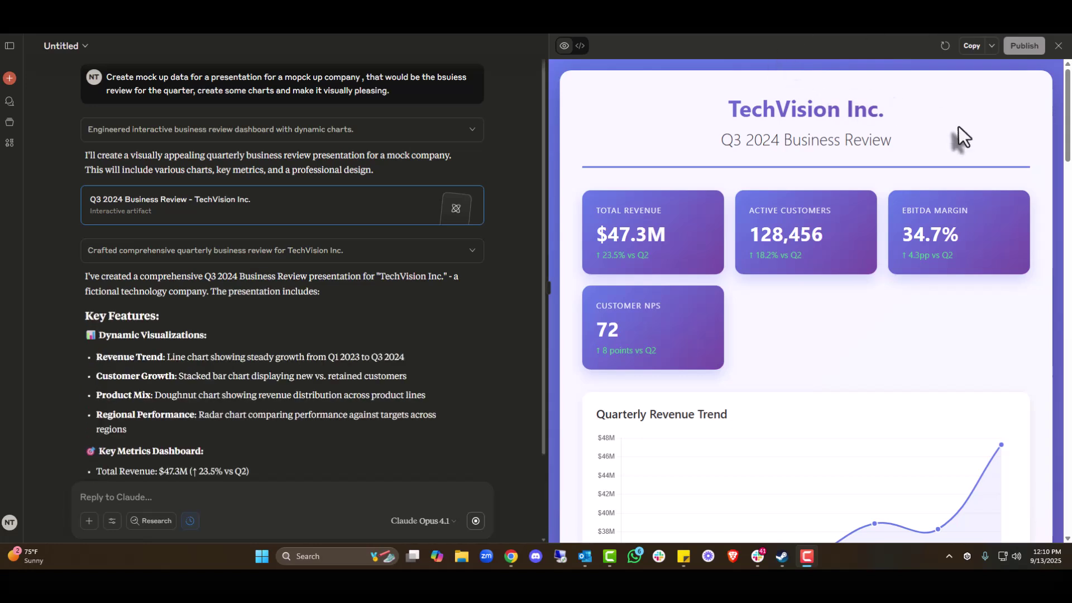
{"action": "scroll", "coordinate": [958, 126], "scroll_direction": "down", "scroll_amount": 4}
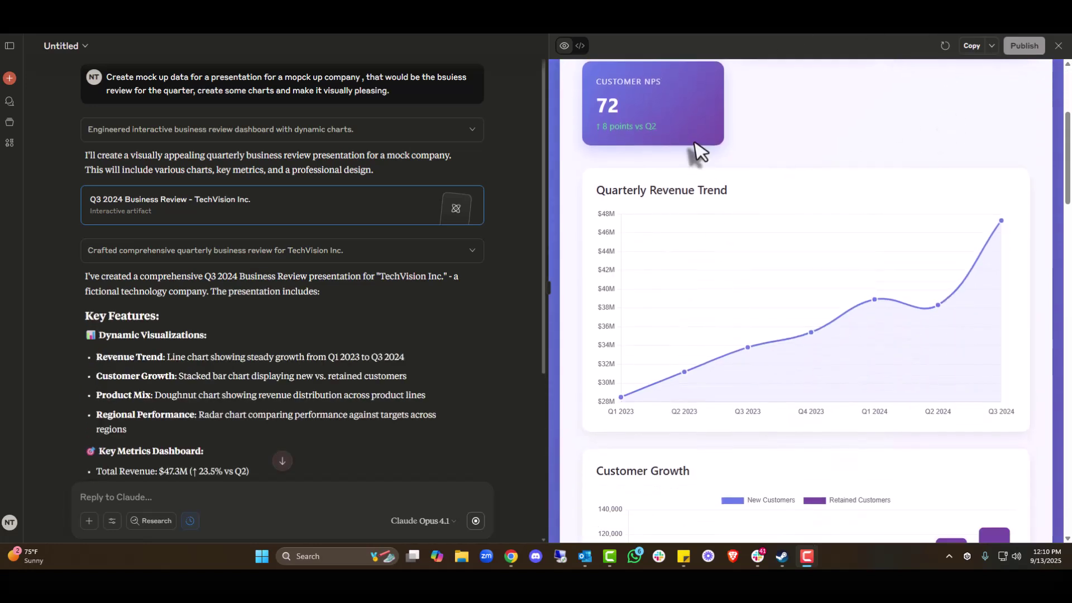
{"action": "scroll", "coordinate": [868, 306], "scroll_direction": "down", "scroll_amount": 4}
{"action": "scroll", "coordinate": [904, 318], "scroll_direction": "down", "scroll_amount": 4}
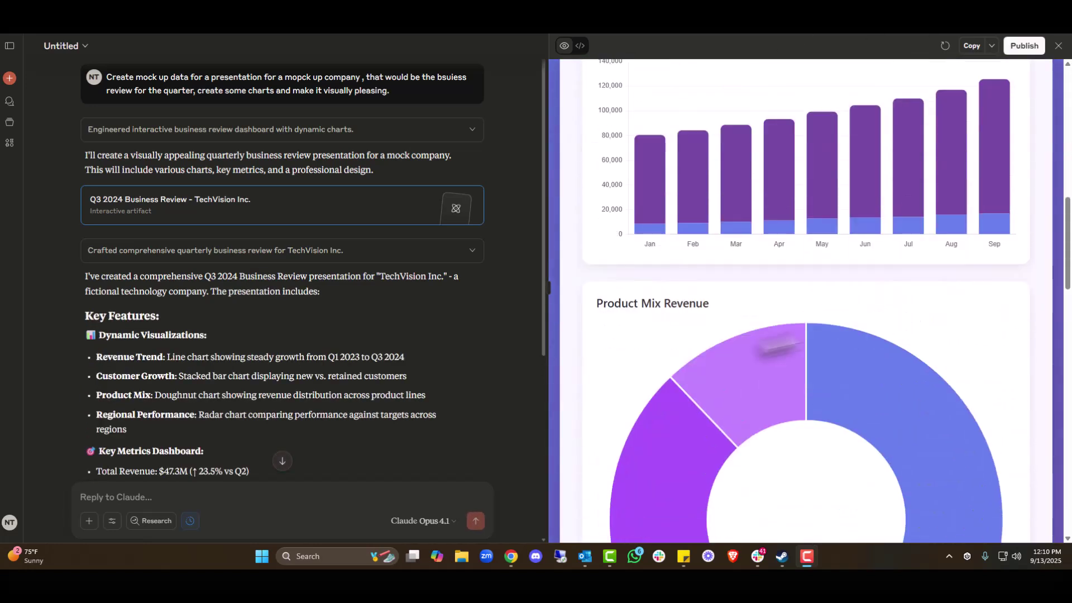
{"action": "scroll", "coordinate": [753, 343], "scroll_direction": "down", "scroll_amount": 15}
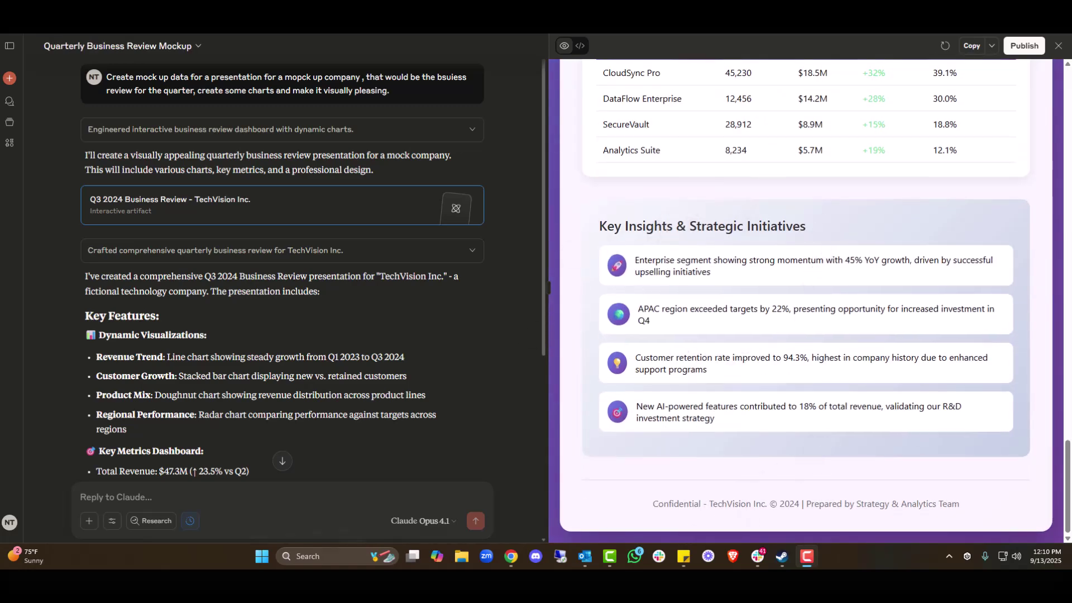
Ask Claude to add context to each number explaining the story behind it, and watch v2 stream.
{"action": "left_click", "coordinate": [204, 497]}
{"action": "type", "text": "Great but lets add more context"}
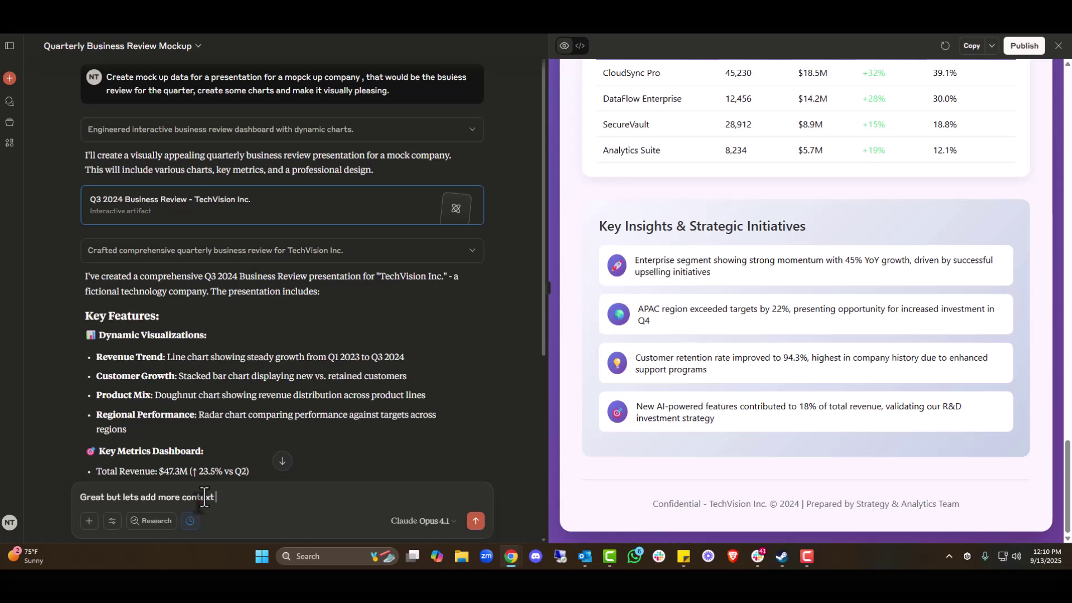
{"action": "type", "text": " to each of the numbers to present a story on "}
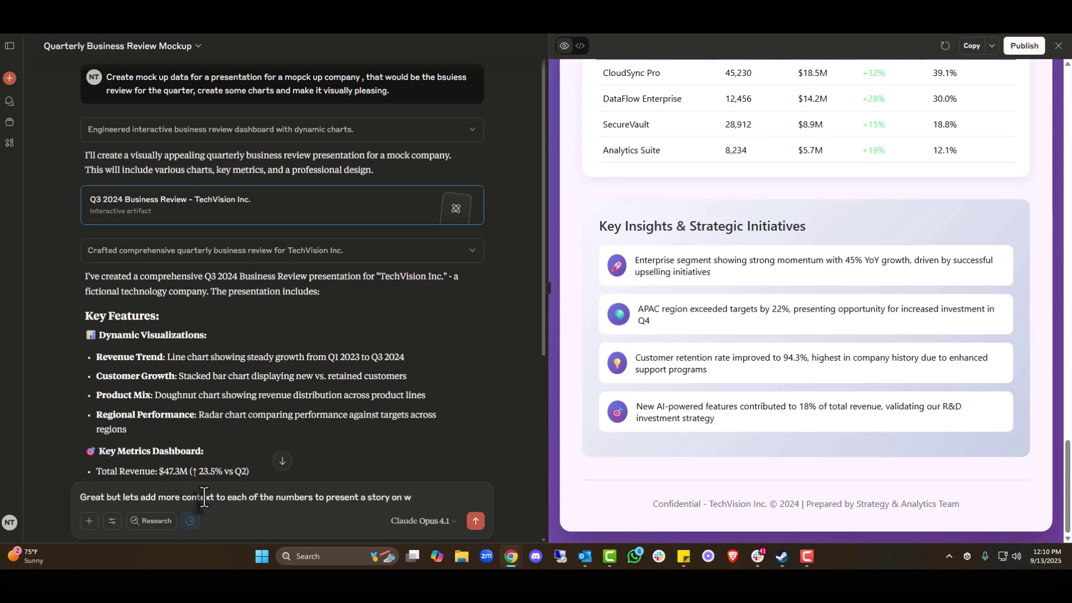
{"action": "type", "text": "why they are what they are"}
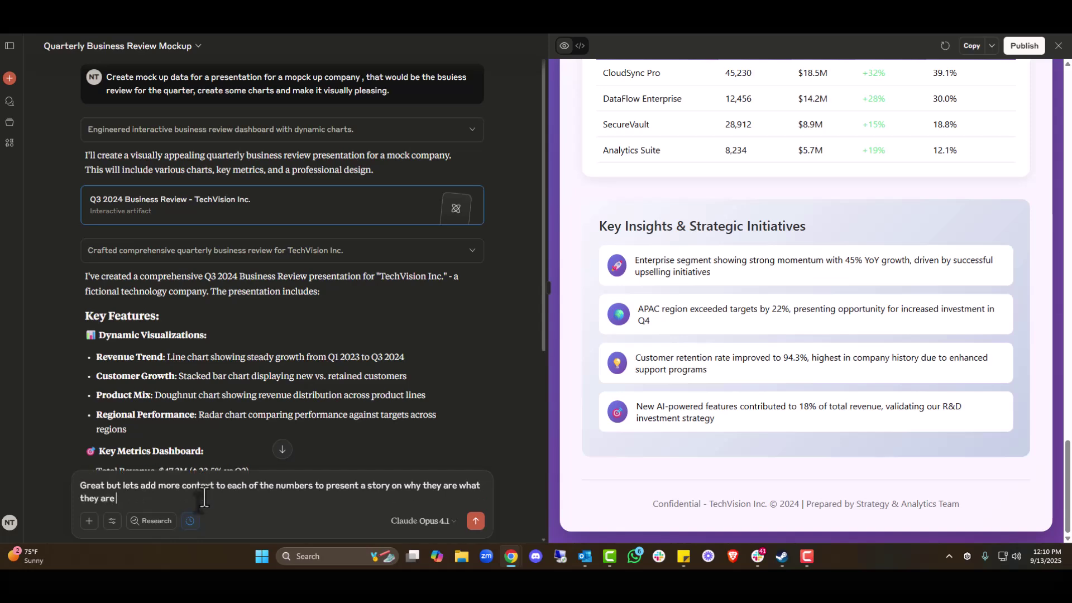
{"action": "key", "text": "Return"}
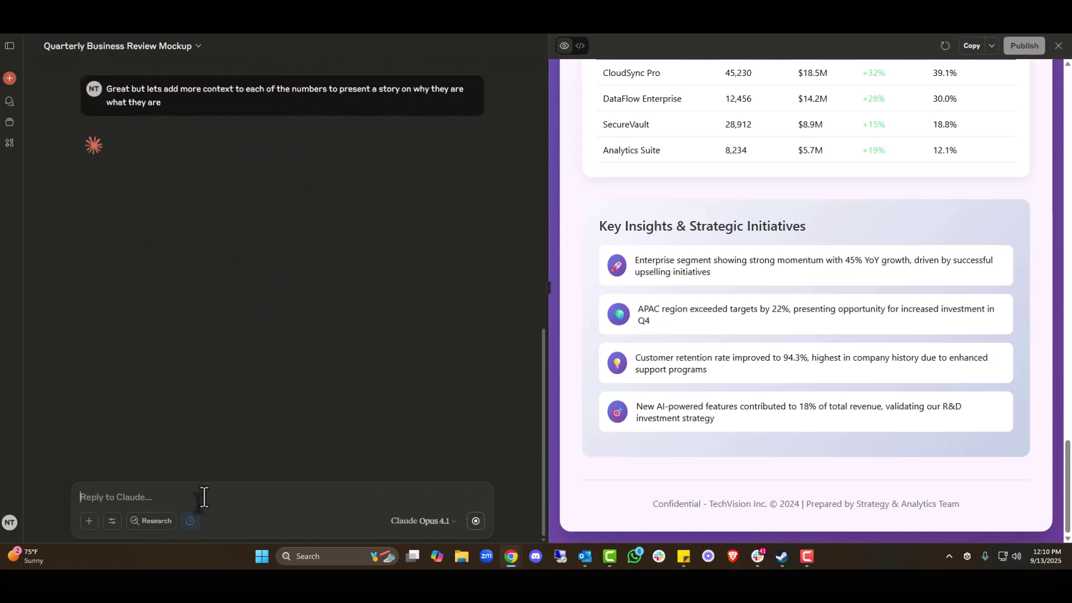
{"action": "scroll", "coordinate": [971, 430], "scroll_direction": "up", "scroll_amount": 5}
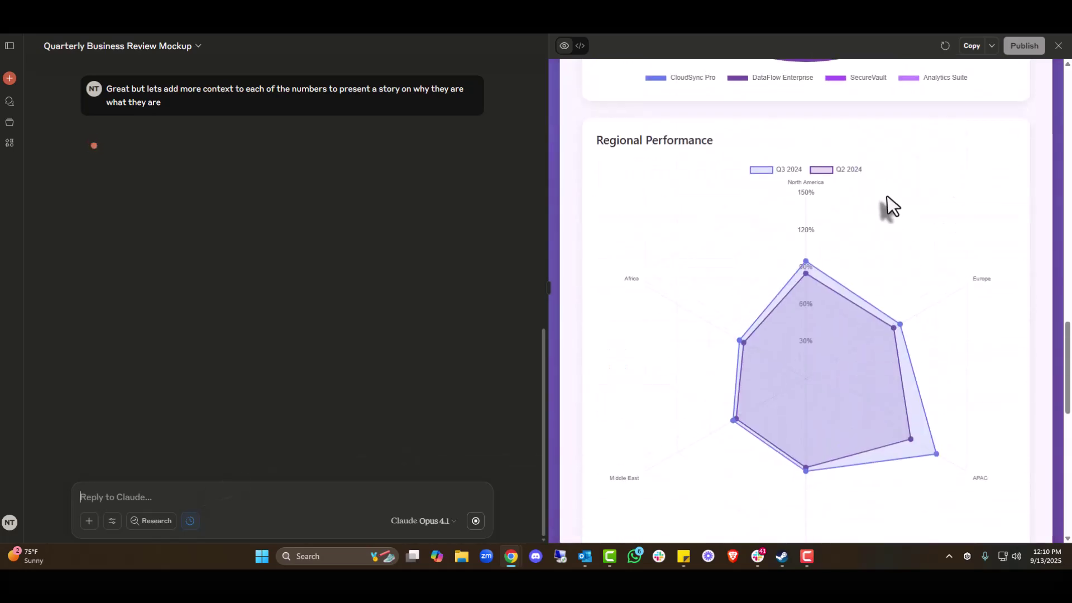
{"action": "scroll", "coordinate": [871, 202], "scroll_direction": "up", "scroll_amount": 15}
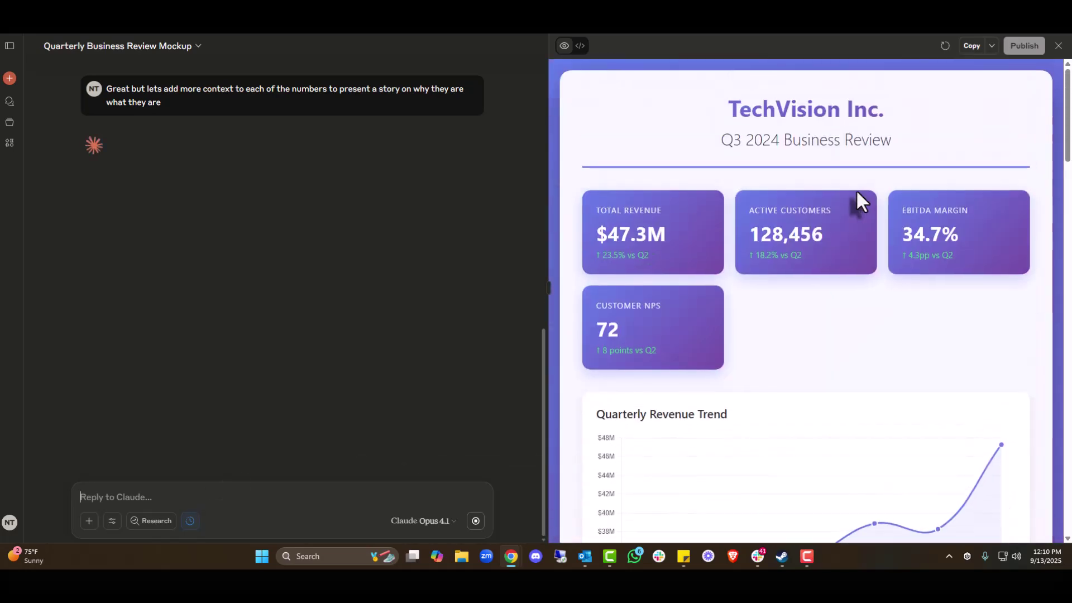
{"action": "scroll", "coordinate": [854, 260], "scroll_direction": "down", "scroll_amount": 3}
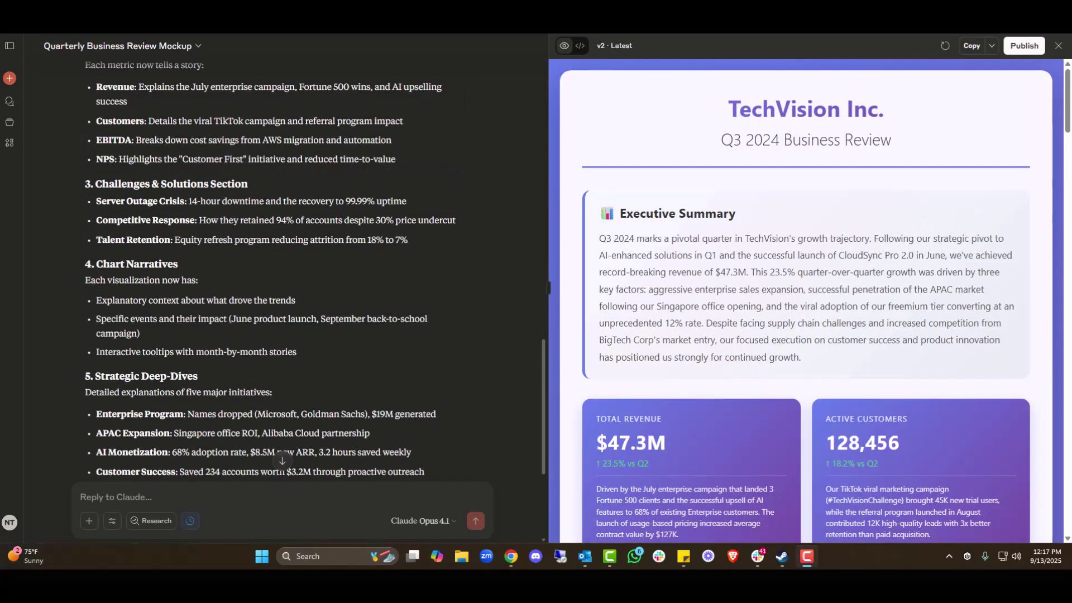
Scroll through the finished v2 review and begin a message asking to export it to another deck.
{"action": "scroll", "coordinate": [879, 173], "scroll_direction": "down", "scroll_amount": 15}
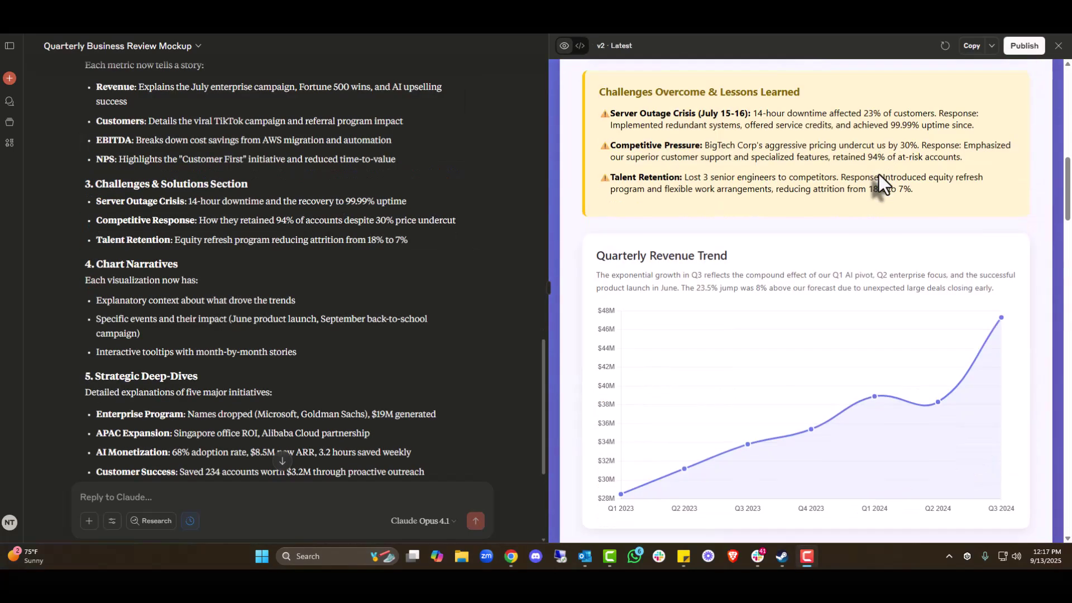
{"action": "scroll", "coordinate": [844, 189], "scroll_direction": "down", "scroll_amount": 20}
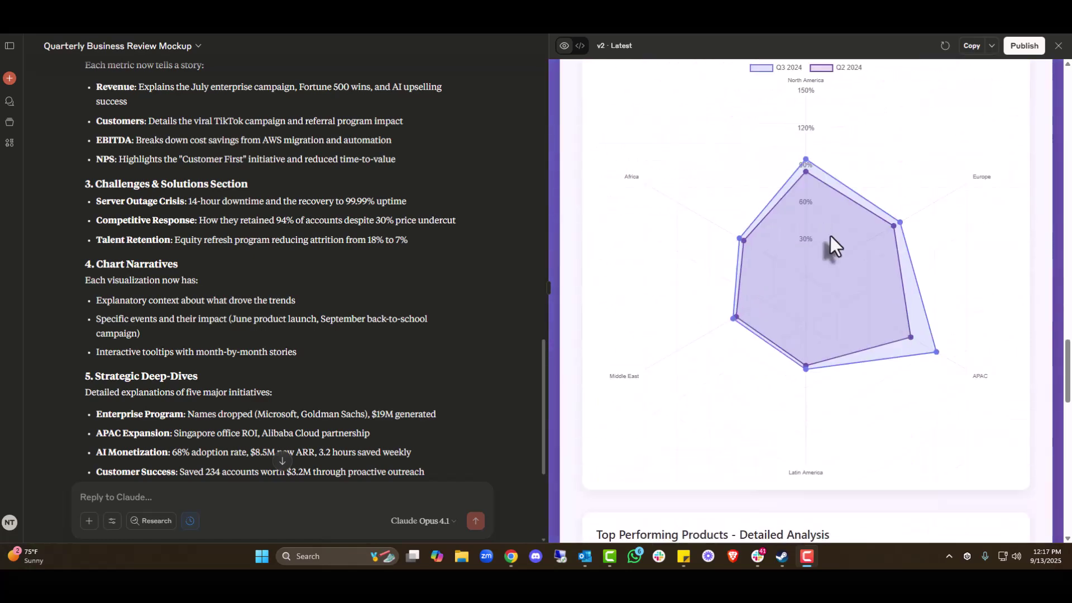
{"action": "scroll", "coordinate": [829, 235], "scroll_direction": "down", "scroll_amount": 15}
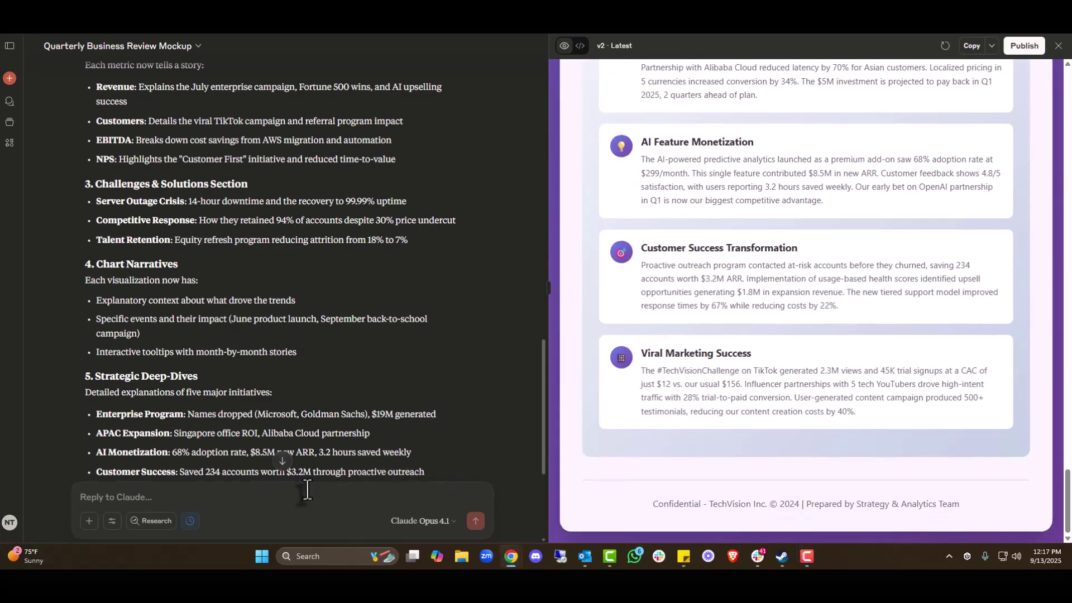
{"action": "type", "text": "Th"}
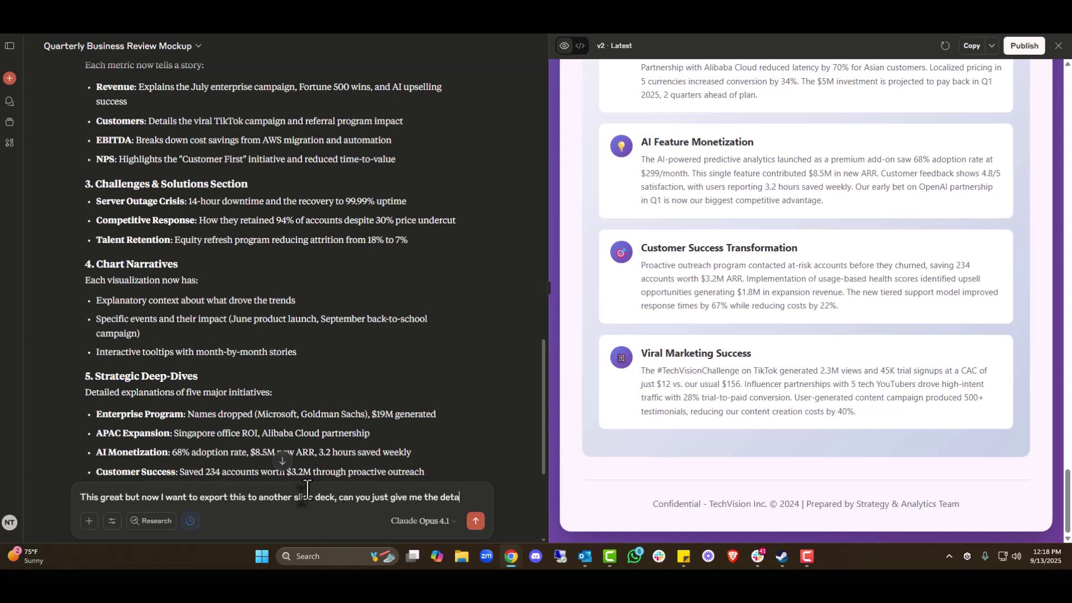
Send 'give me the details for all these slides, per slide' to Claude.
{"action": "type", "text": "for all these slides , per slide"}
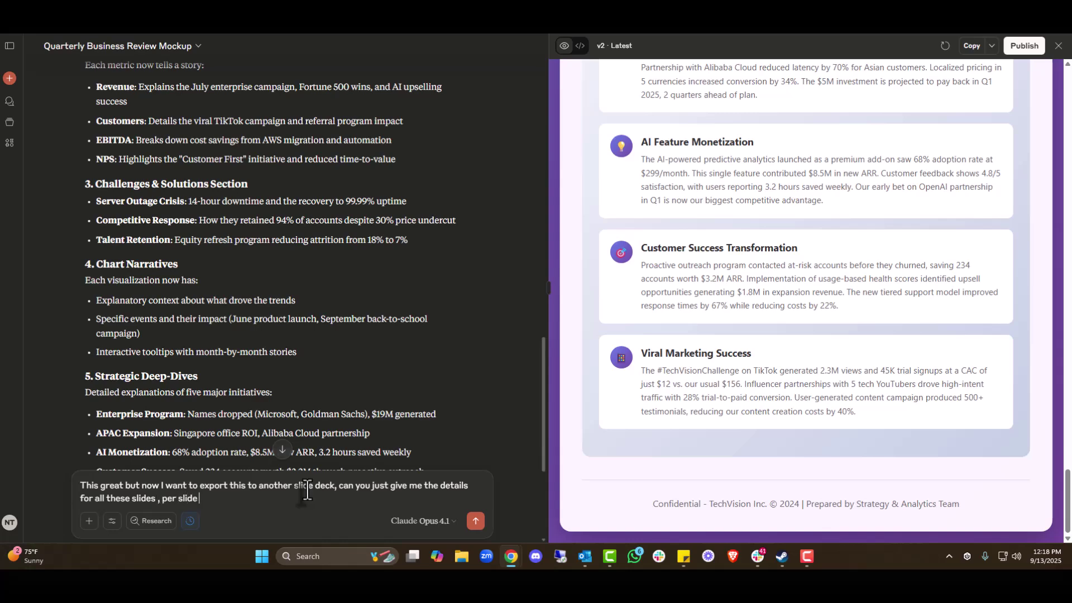
{"action": "key", "text": "Return"}
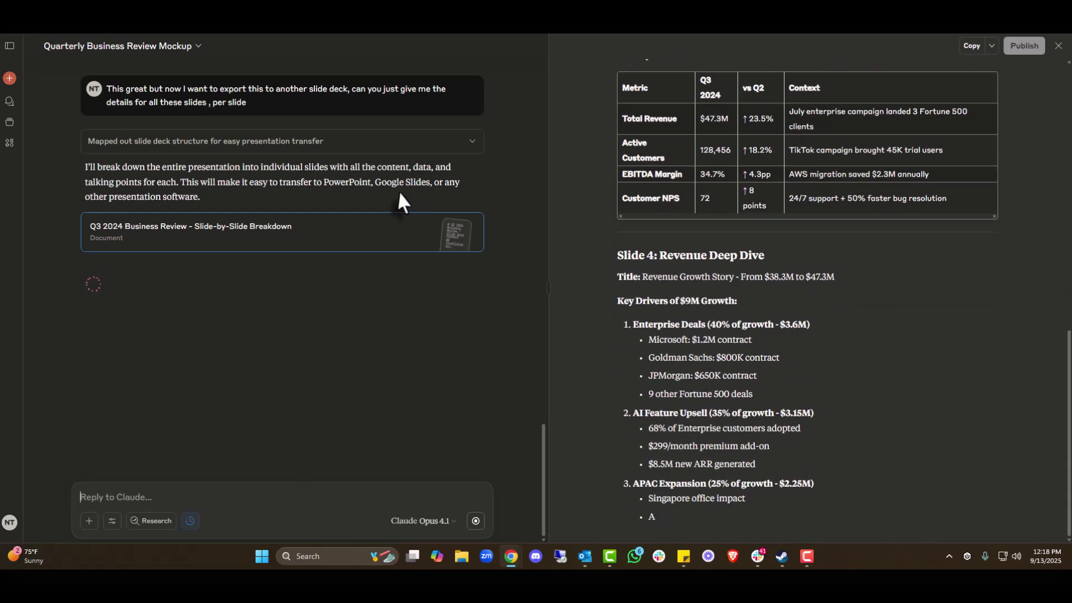
Search Google for 'gamma ai' in a new Chrome window.
{"action": "key", "text": "ctrl+n"}
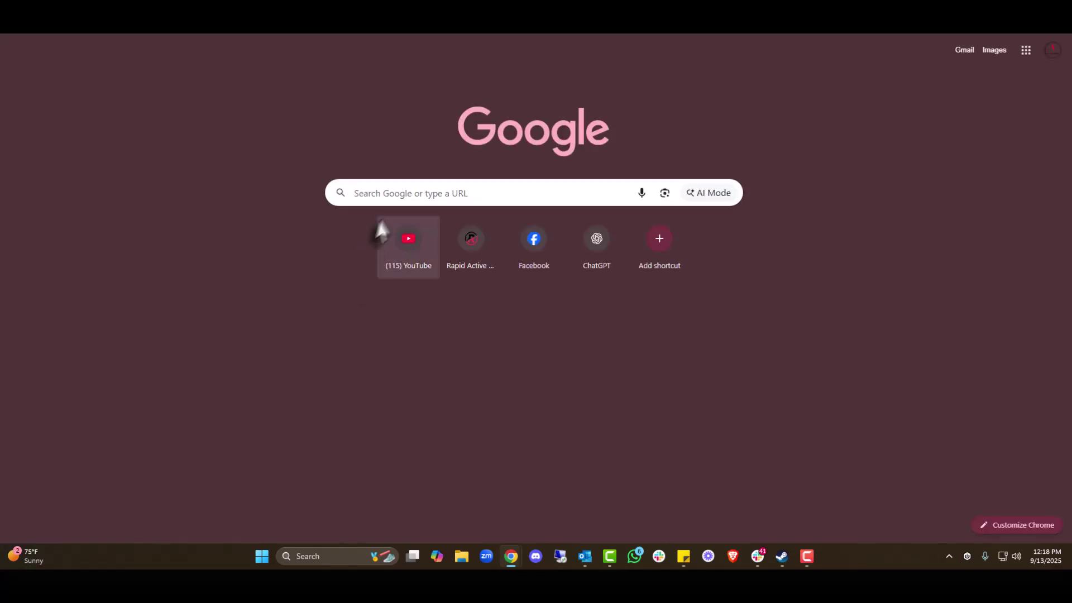
{"action": "left_click", "coordinate": [421, 191]}
{"action": "type", "text": "gamma "}
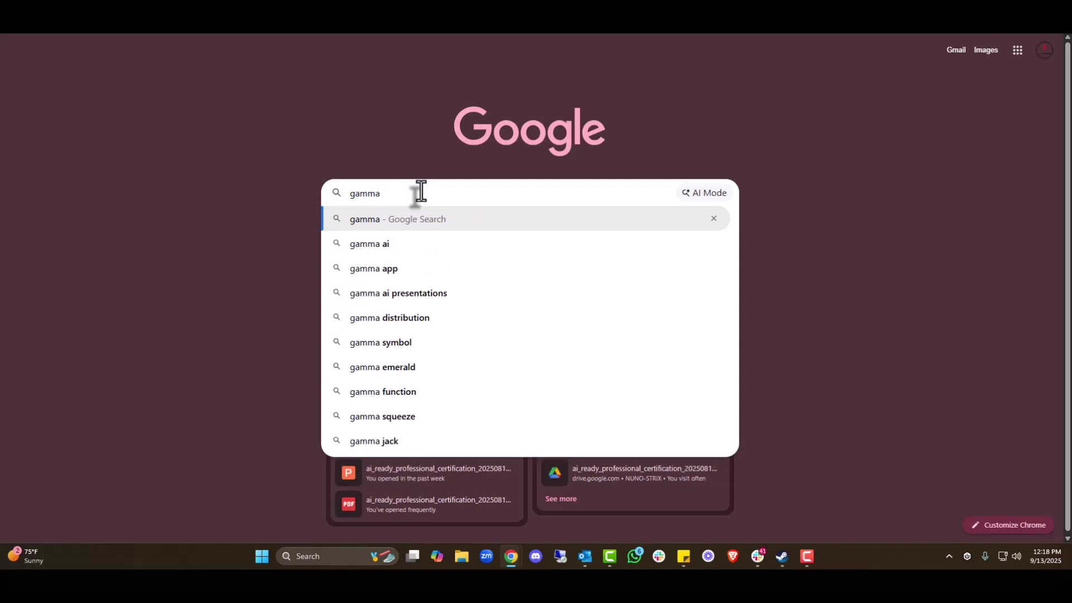
{"action": "type", "text": "ai"}
{"action": "key", "text": "Return"}
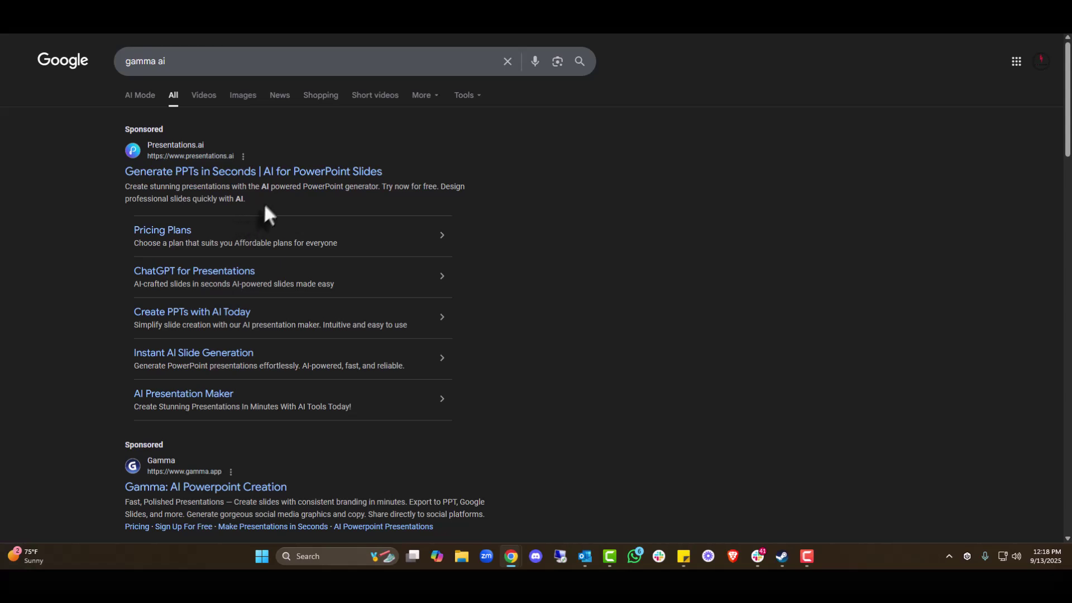
{"action": "scroll", "coordinate": [273, 235], "scroll_direction": "down", "scroll_amount": 2}
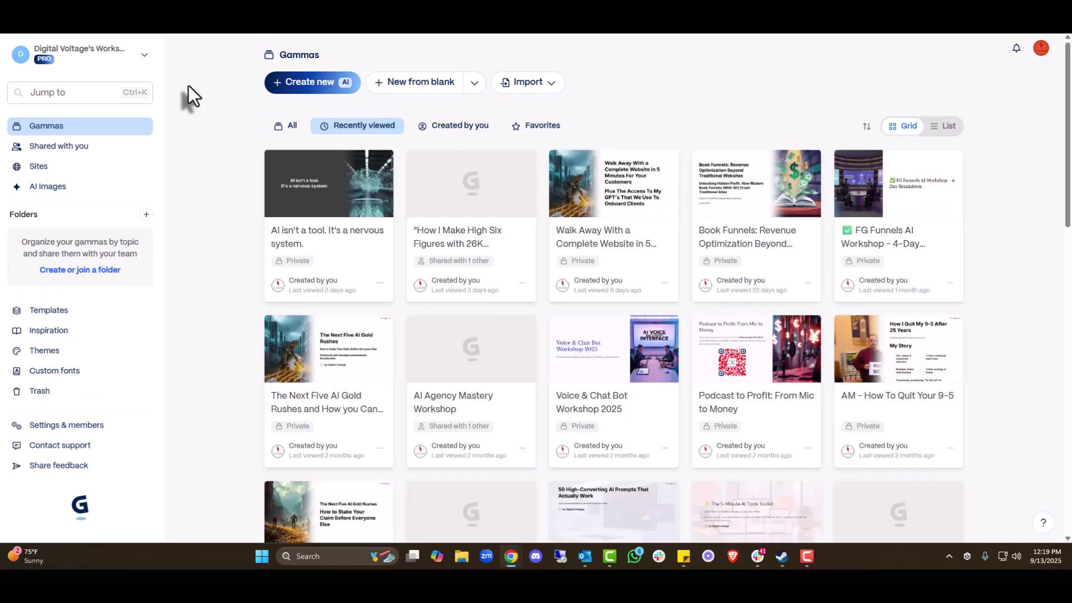
{"action": "scroll", "coordinate": [659, 291], "scroll_direction": "down", "scroll_amount": 14}
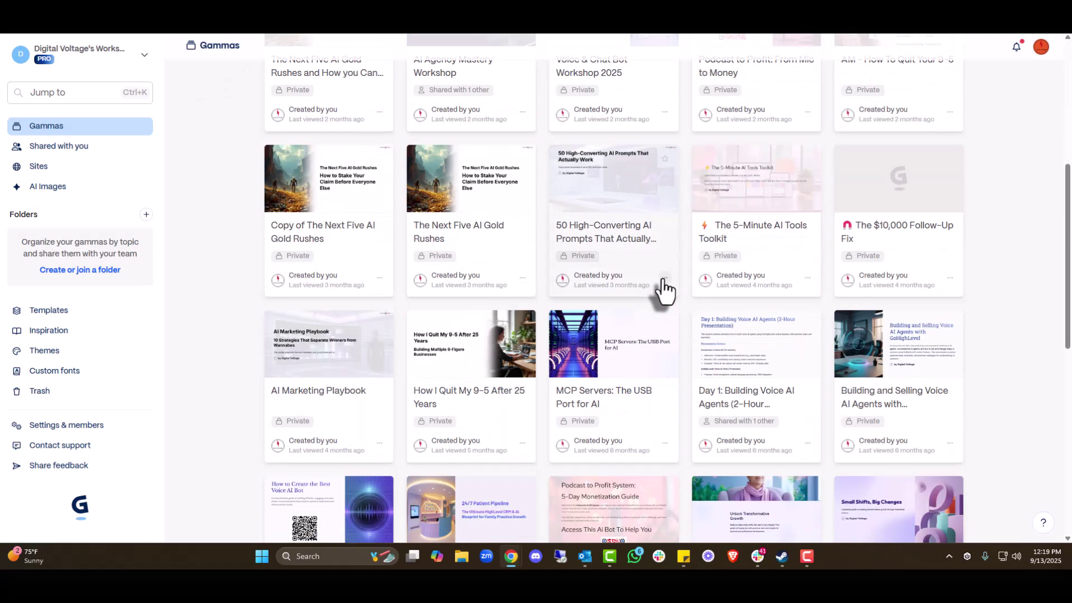
{"action": "scroll", "coordinate": [668, 291], "scroll_direction": "up", "scroll_amount": 15}
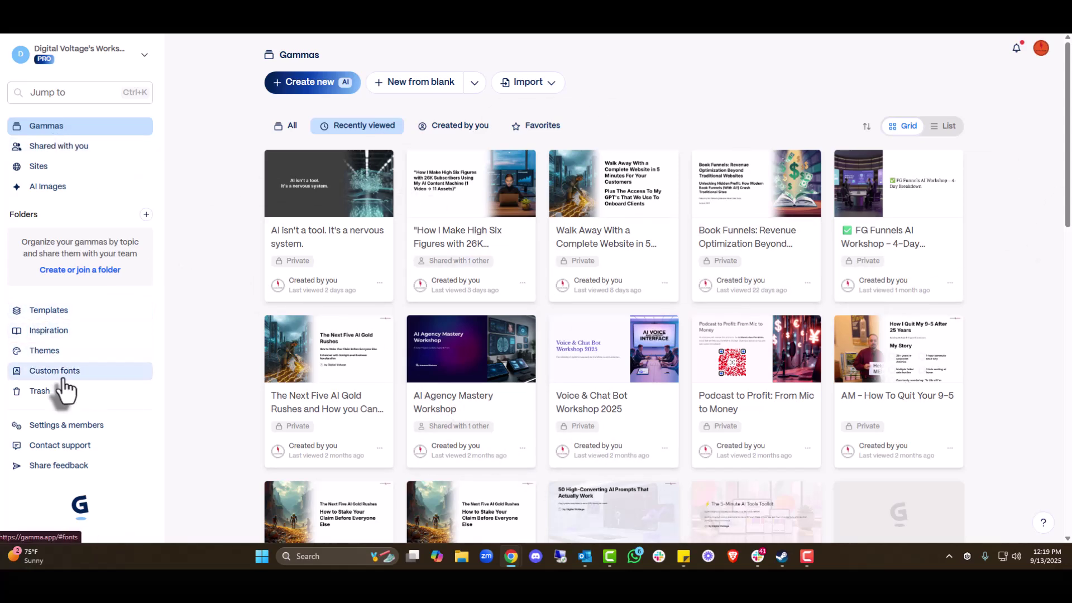
Open the workspace settings and view the Members and API keys tabs.
{"action": "left_click", "coordinate": [82, 430]}
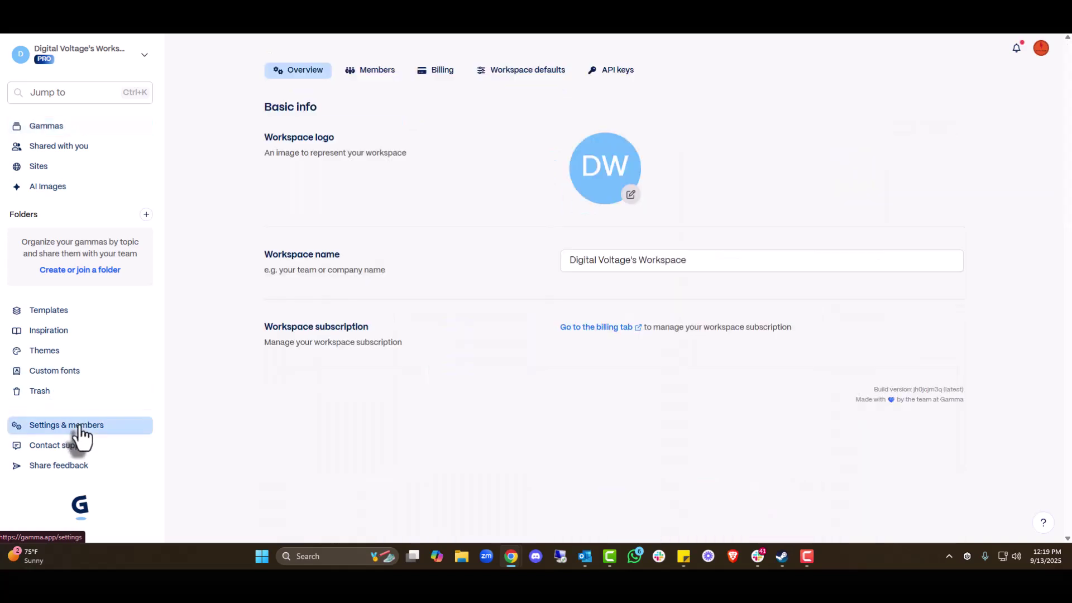
{"action": "left_click", "coordinate": [374, 81]}
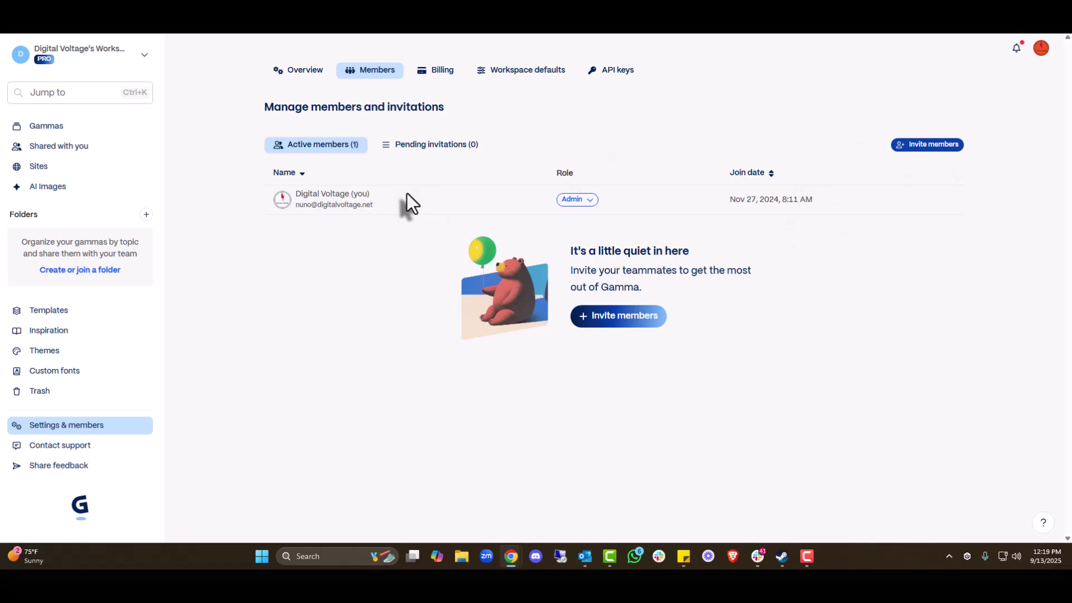
{"action": "left_click", "coordinate": [610, 72]}
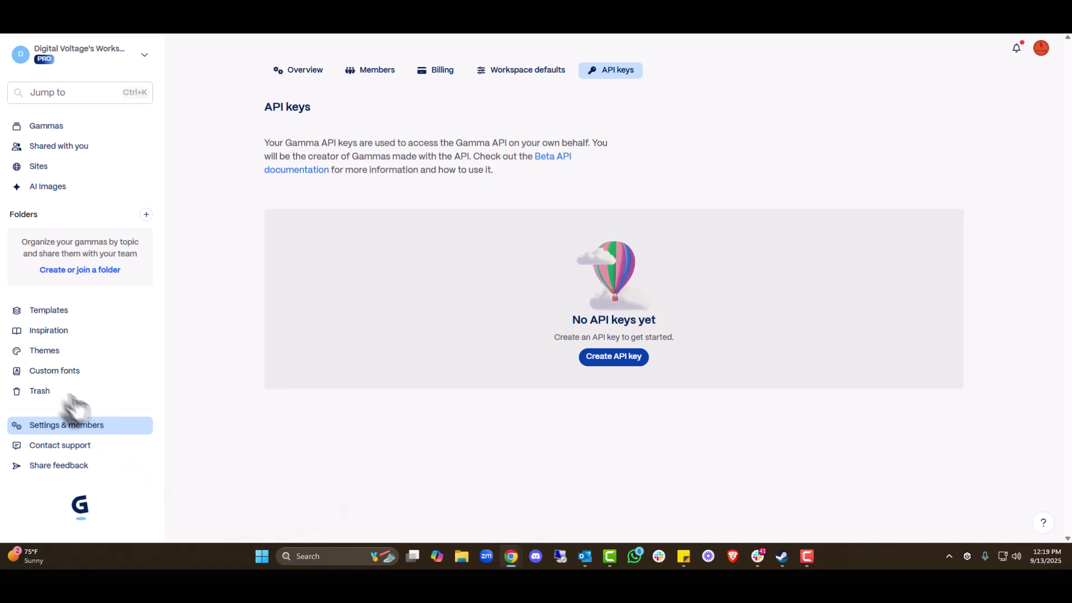
Browse the Custom fonts, Themes and Inspiration pages, ending on the Templates gallery.
{"action": "left_click", "coordinate": [55, 385]}
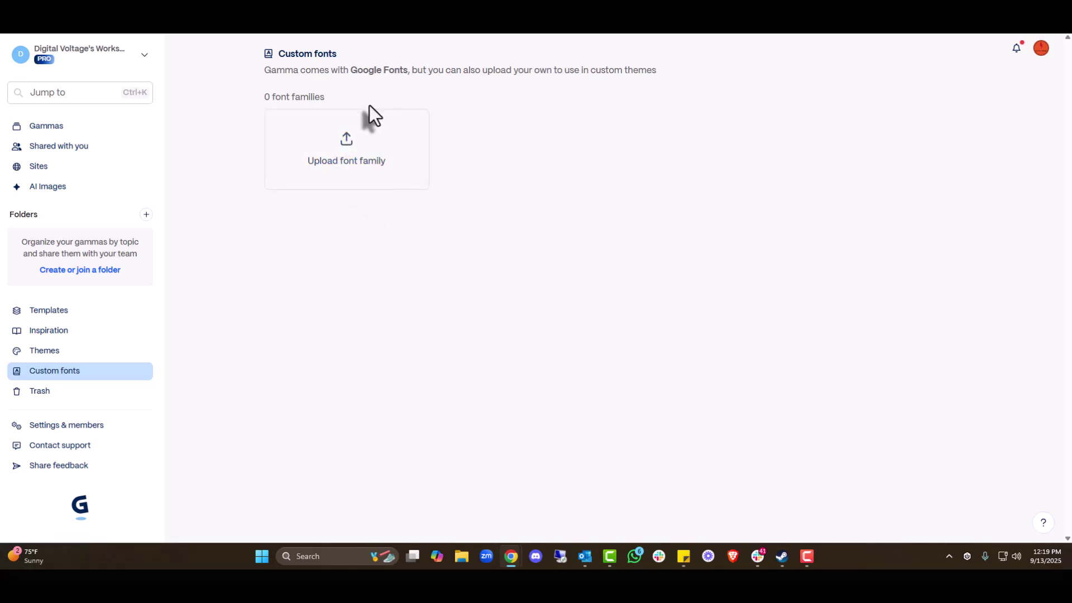
{"action": "left_click", "coordinate": [81, 358]}
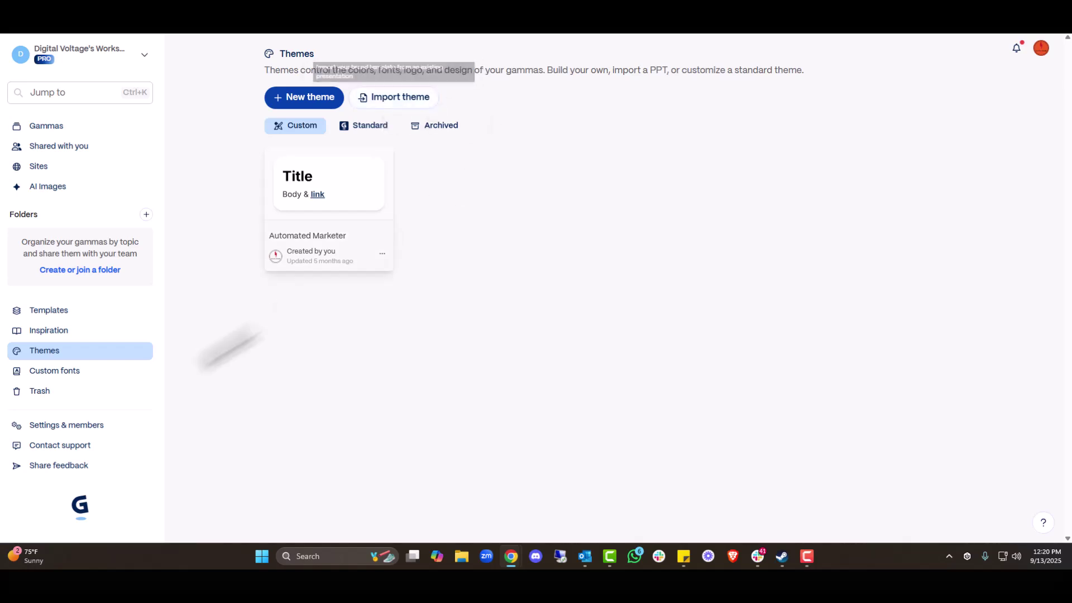
{"action": "left_click", "coordinate": [56, 333]}
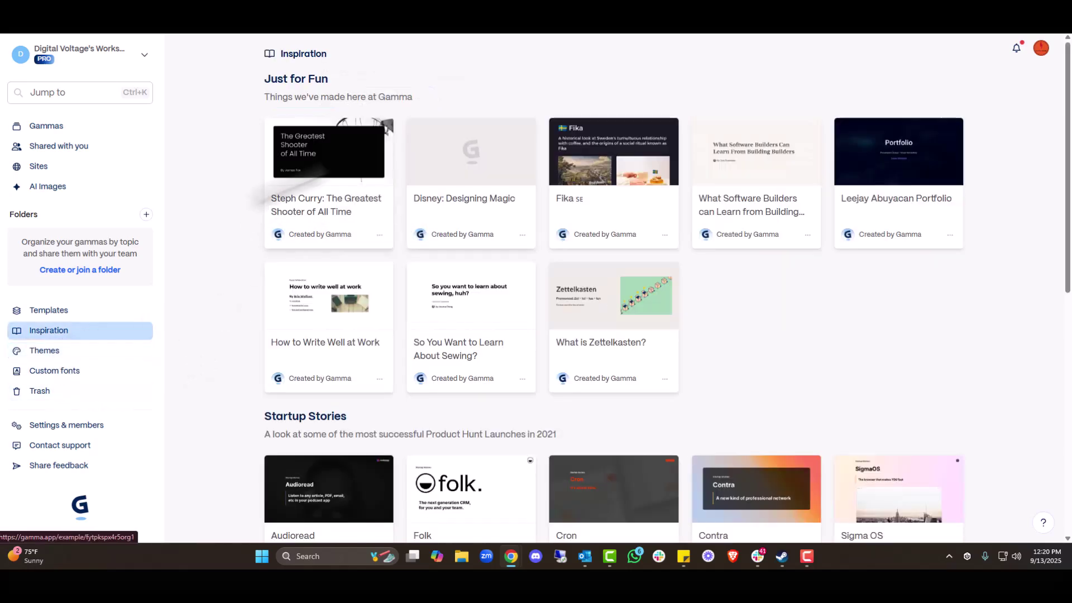
{"action": "scroll", "coordinate": [748, 263], "scroll_direction": "down", "scroll_amount": 5}
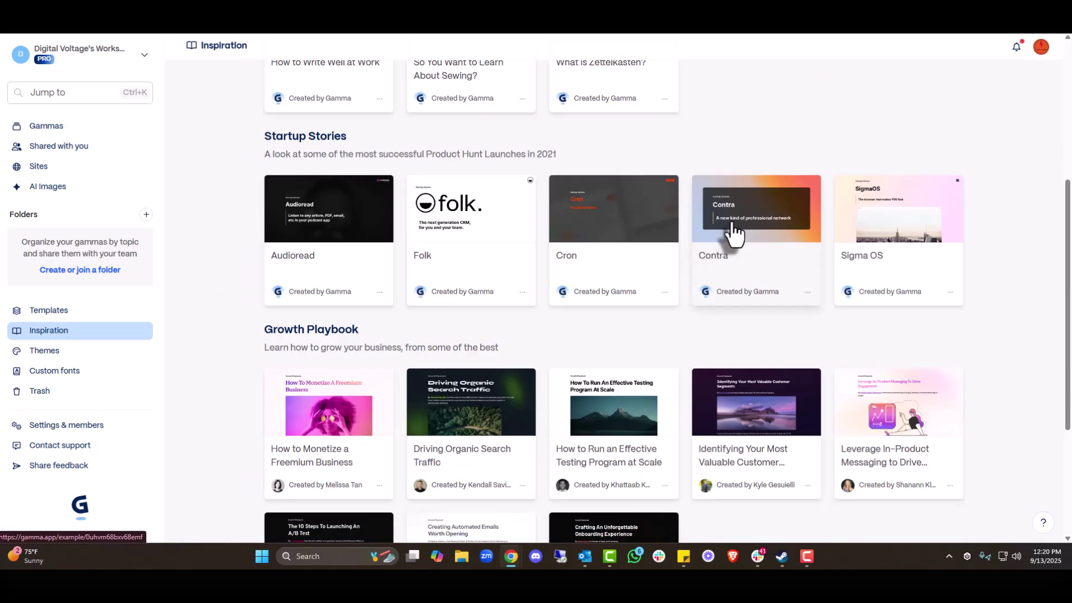
{"action": "scroll", "coordinate": [734, 229], "scroll_direction": "down", "scroll_amount": 4}
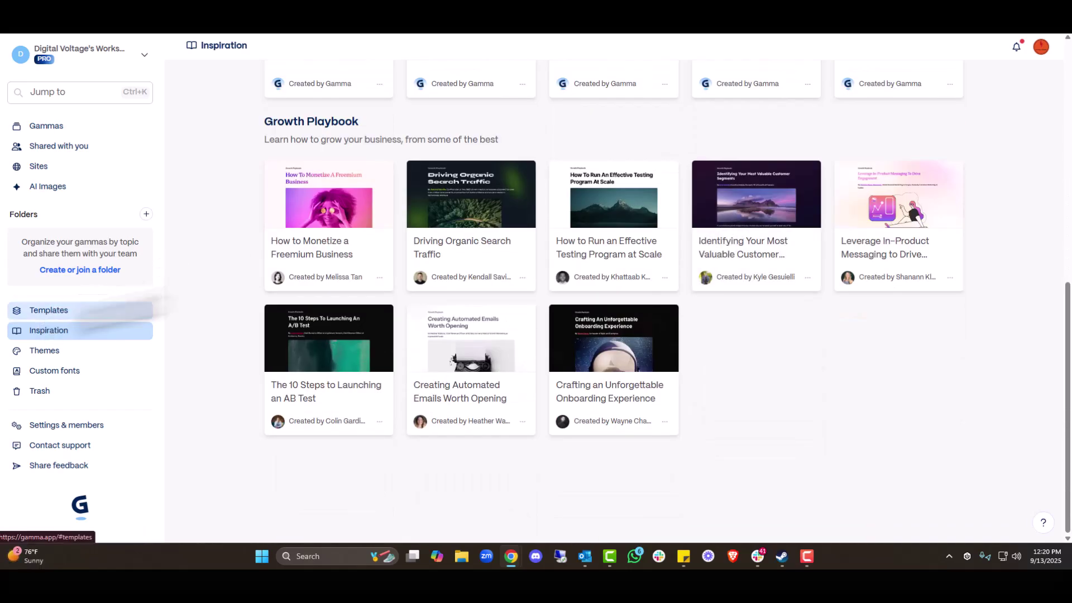
{"action": "left_click", "coordinate": [61, 310]}
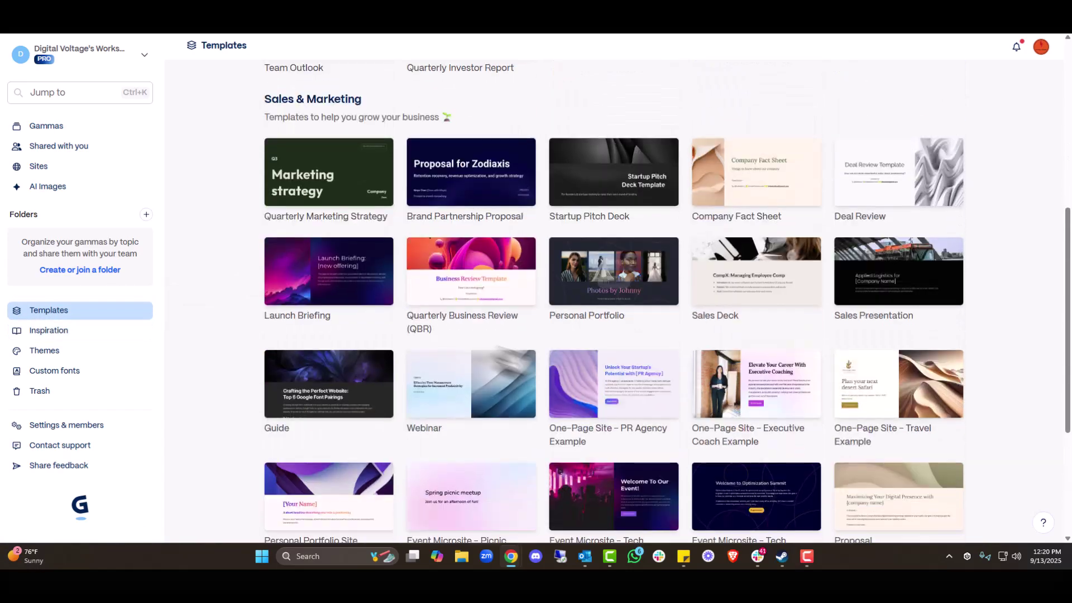
Scroll the Templates and AI Images galleries, then go to the empty Sites page.
{"action": "scroll", "coordinate": [406, 250], "scroll_direction": "up", "scroll_amount": 7}
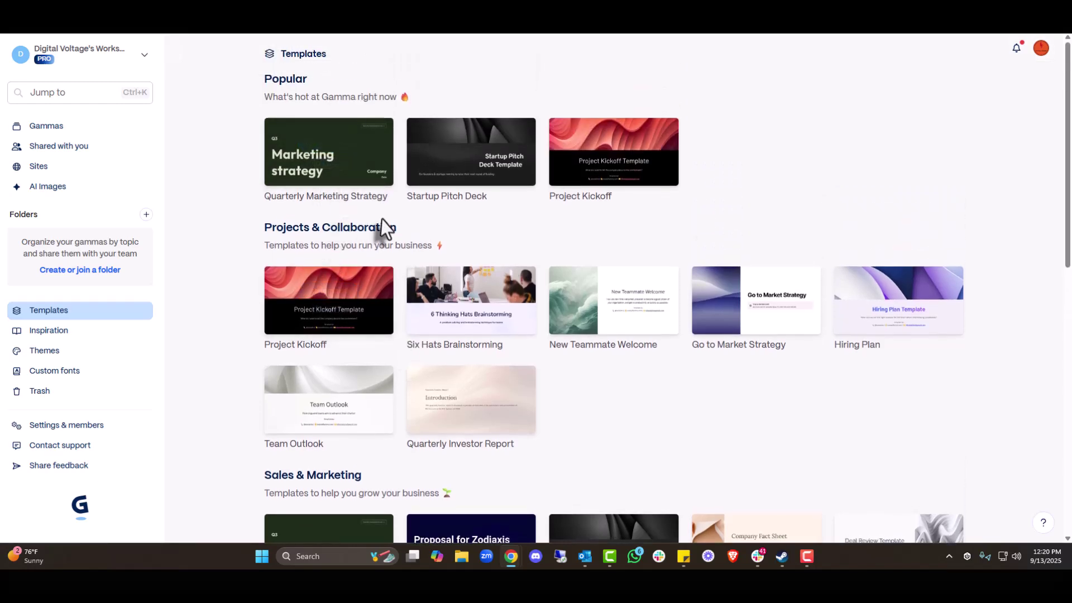
{"action": "scroll", "coordinate": [486, 291], "scroll_direction": "down", "scroll_amount": 7}
{"action": "scroll", "coordinate": [487, 290], "scroll_direction": "down", "scroll_amount": 4}
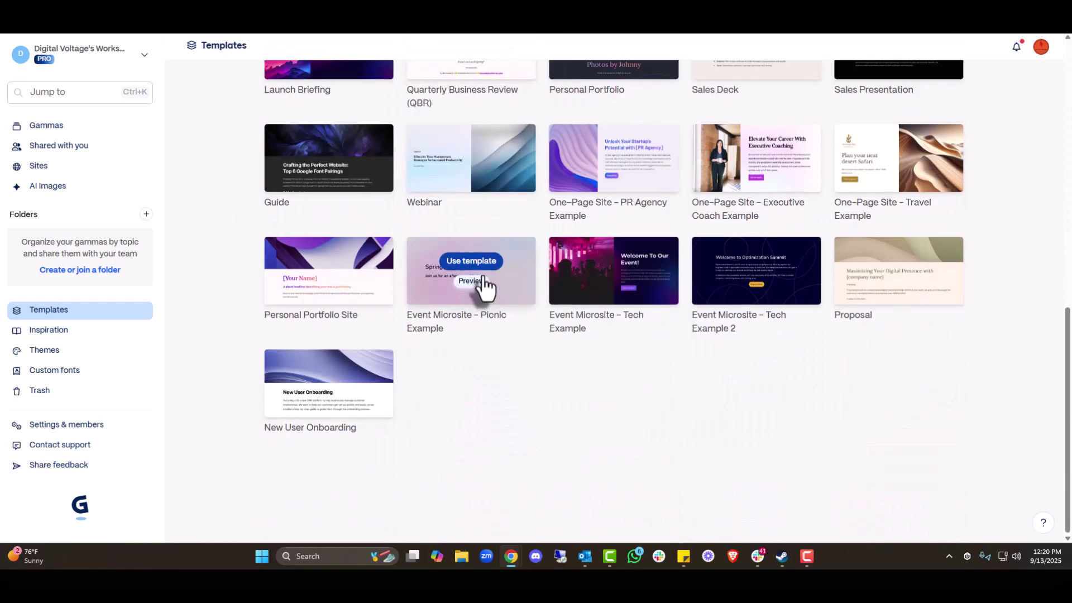
{"action": "left_click", "coordinate": [66, 187]}
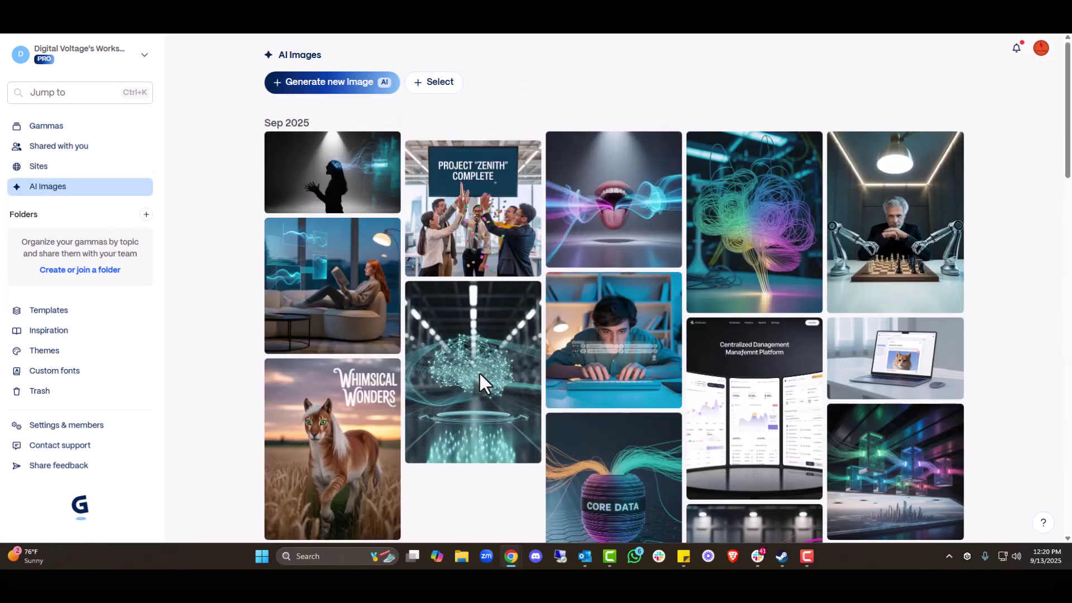
{"action": "scroll", "coordinate": [849, 212], "scroll_direction": "down", "scroll_amount": 12}
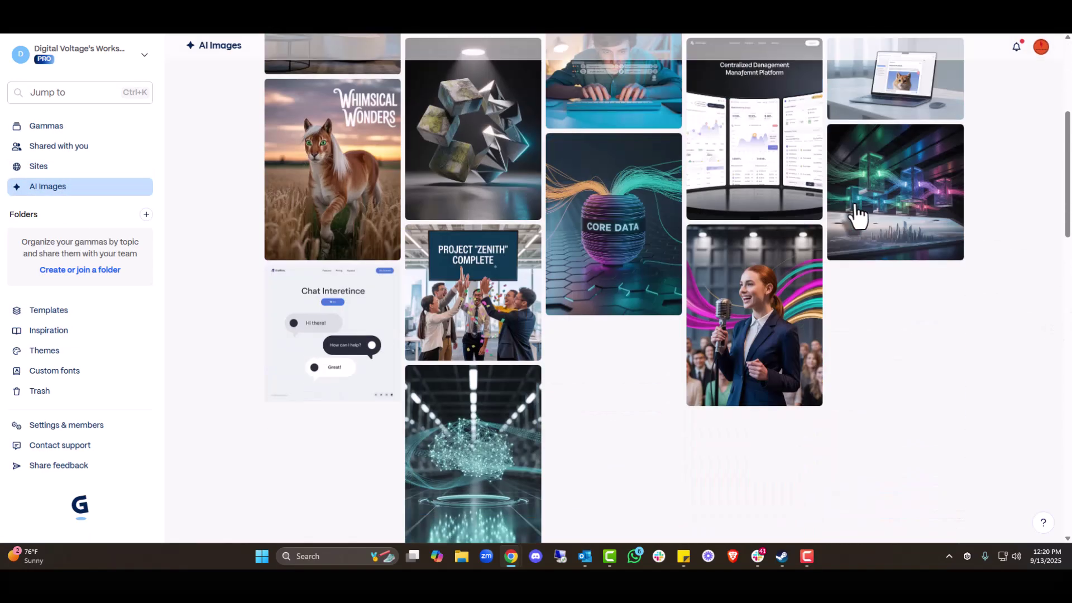
{"action": "scroll", "coordinate": [614, 302], "scroll_direction": "down", "scroll_amount": 7}
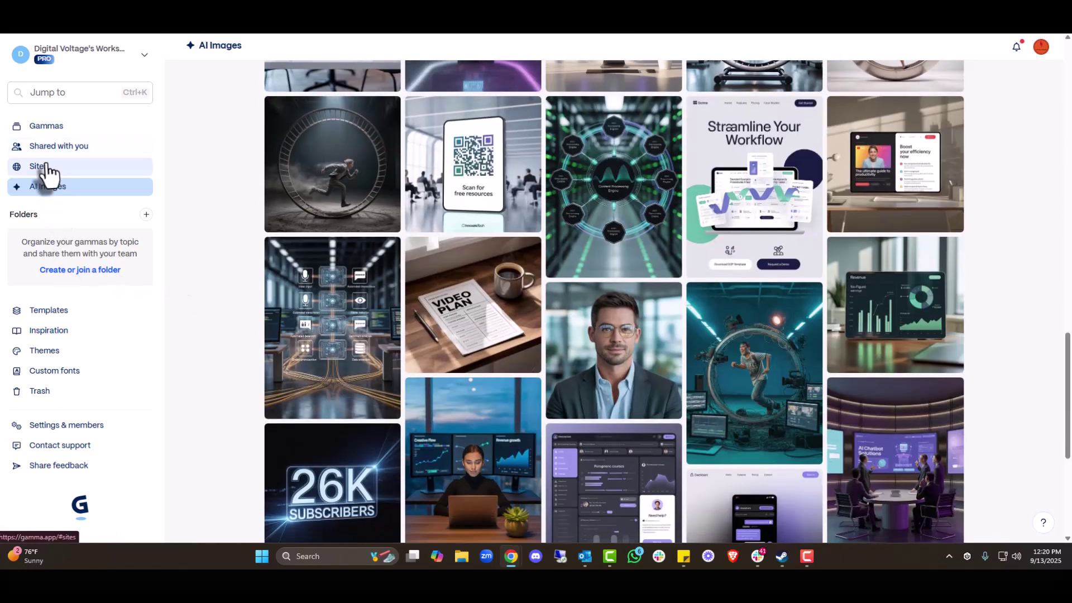
{"action": "left_click", "coordinate": [37, 166]}
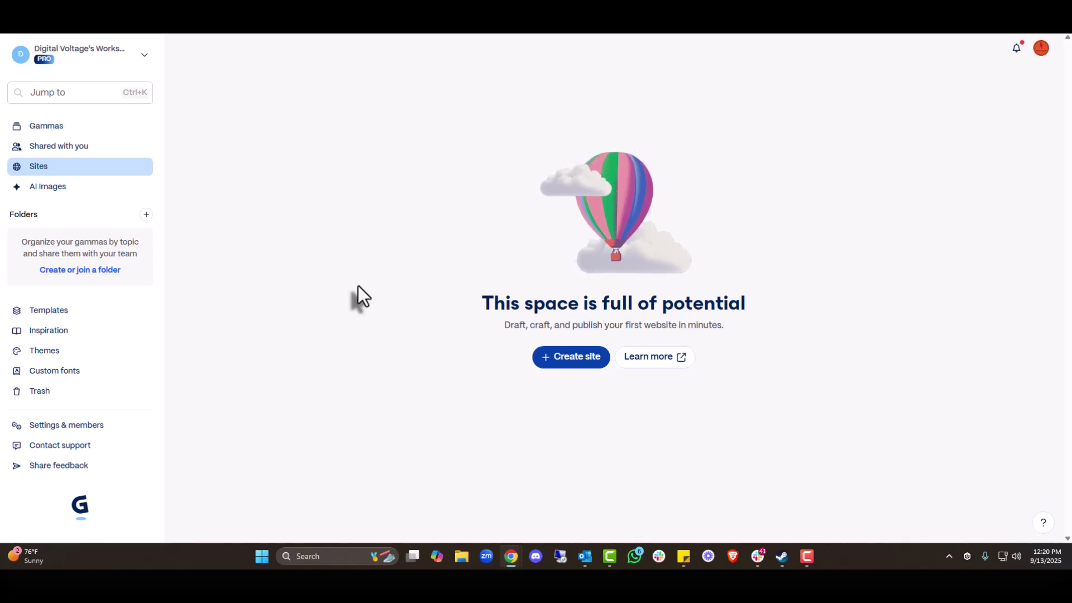
Return to the Gammas list and start a new gamma with Create new (AI).
{"action": "left_click", "coordinate": [53, 127]}
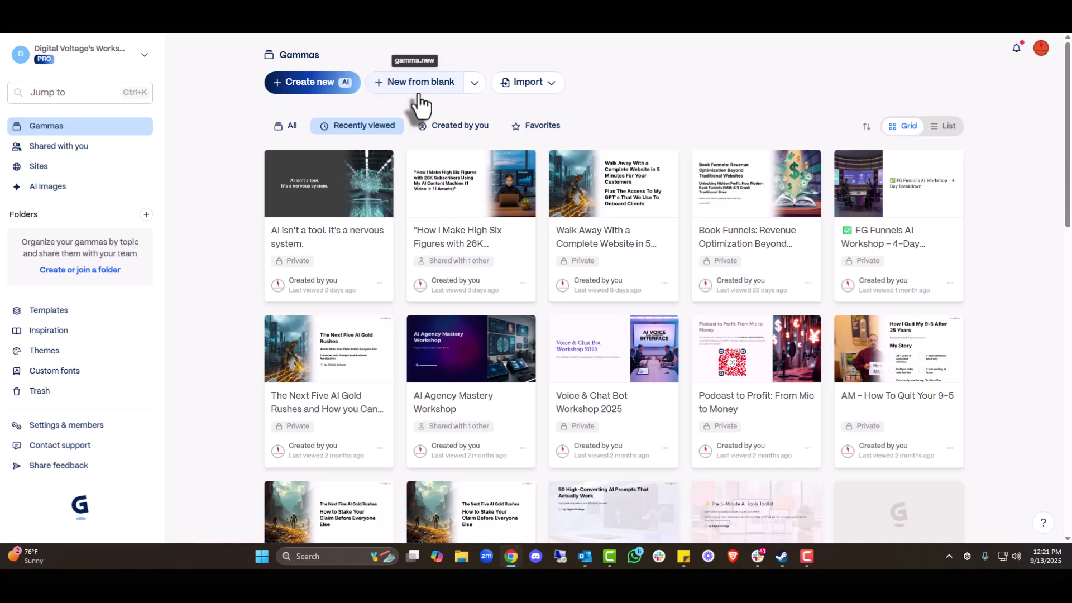
{"action": "left_click", "coordinate": [330, 83]}
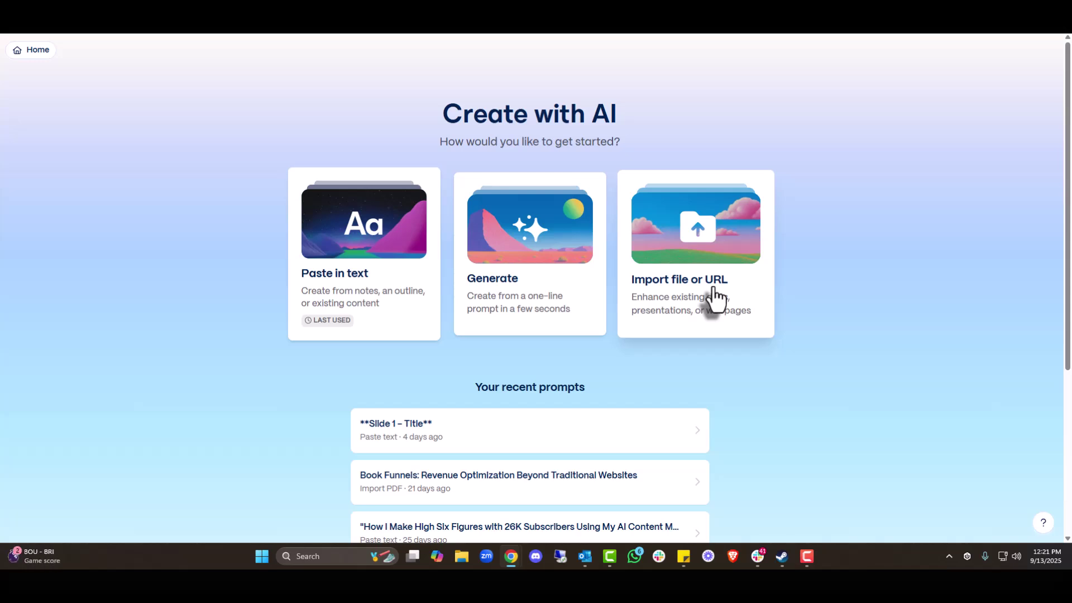
Choose Paste in text to build a presentation from pasted content.
{"action": "left_click", "coordinate": [403, 284]}
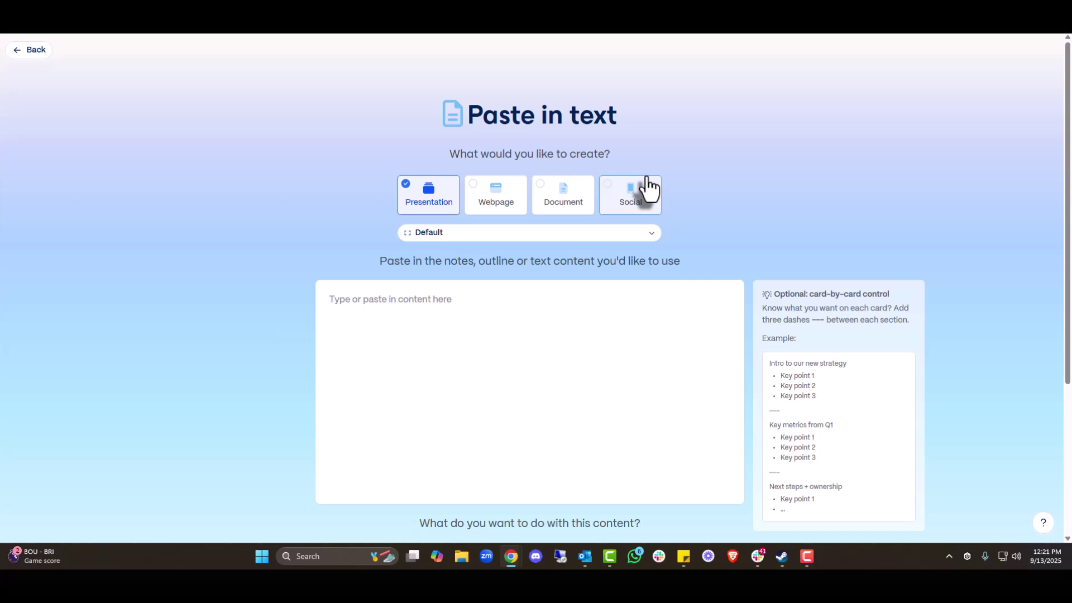
Copy Claude's full 23-slide Q3 2024 breakdown document and return to Gamma's Paste in text form.
{"action": "key", "text": "ctrl+Tab"}
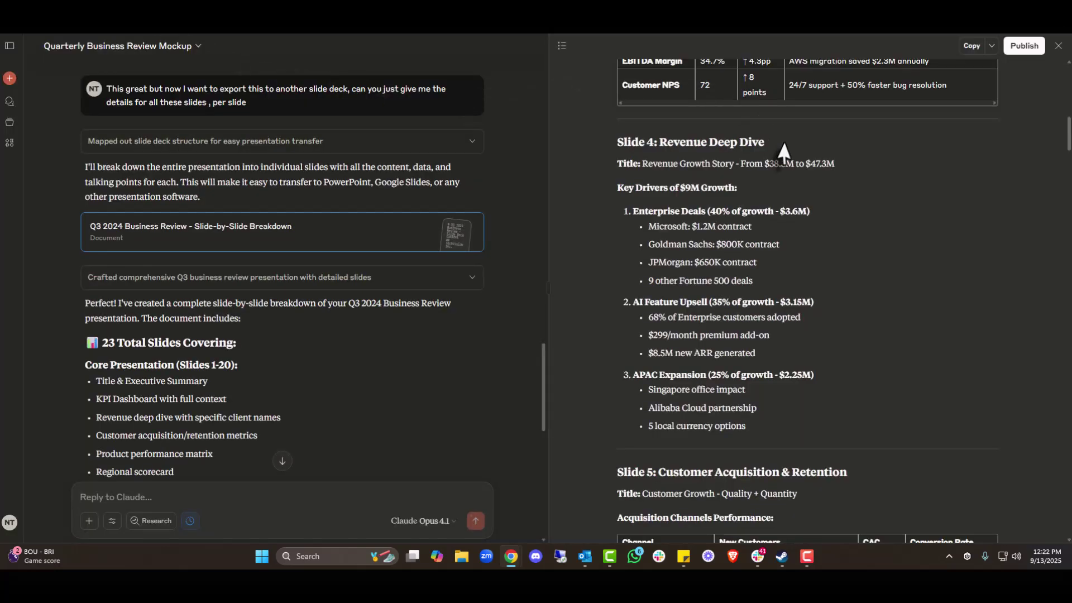
{"action": "scroll", "coordinate": [782, 147], "scroll_direction": "down", "scroll_amount": 15}
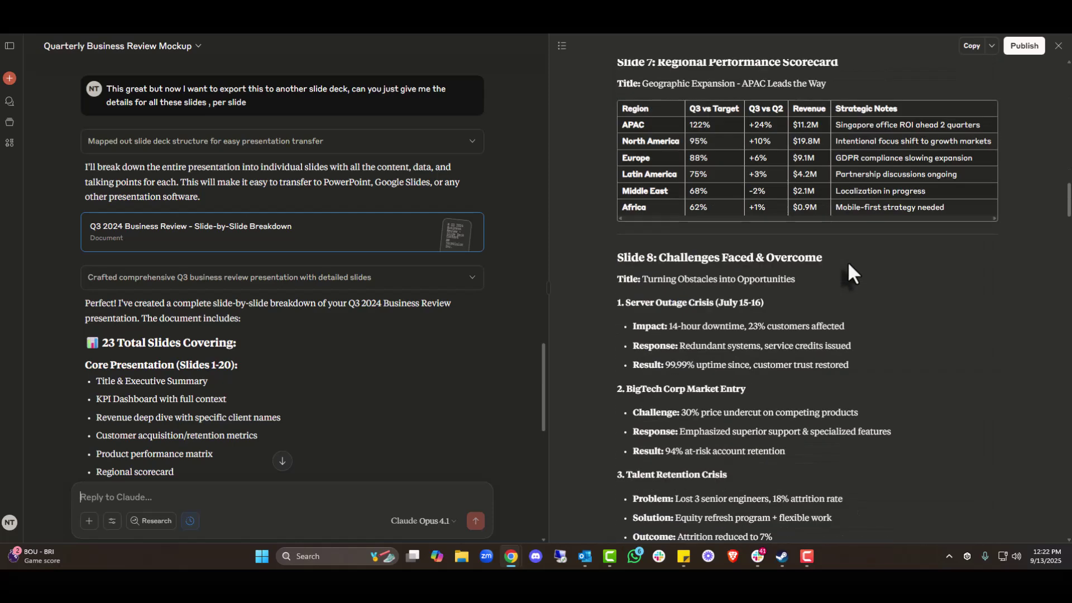
{"action": "scroll", "coordinate": [848, 260], "scroll_direction": "down", "scroll_amount": 12}
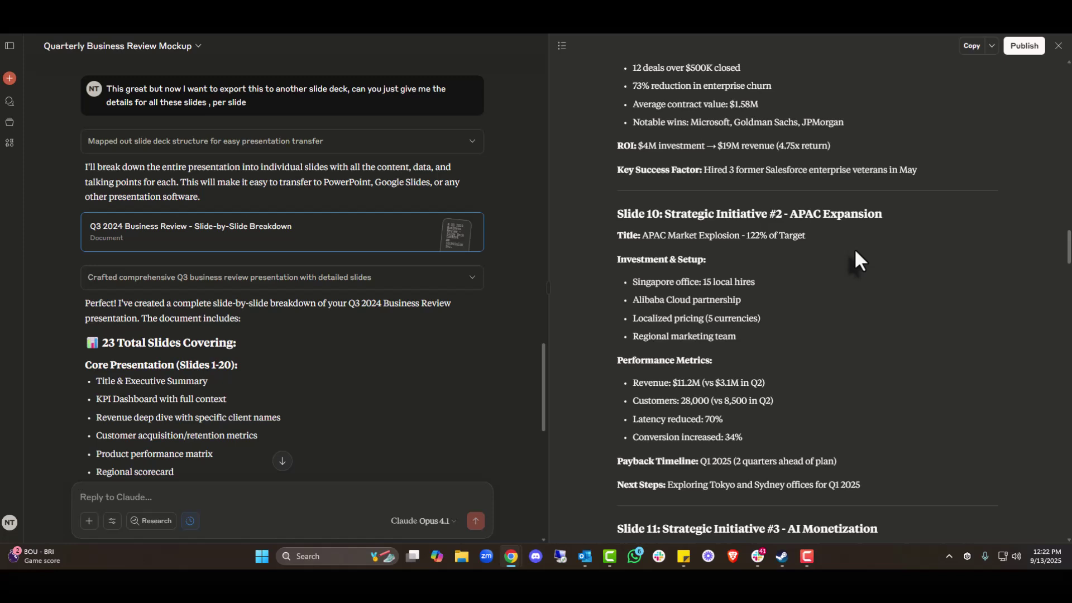
{"action": "left_click", "coordinate": [971, 46]}
{"action": "scroll", "coordinate": [878, 162], "scroll_direction": "down", "scroll_amount": 20}
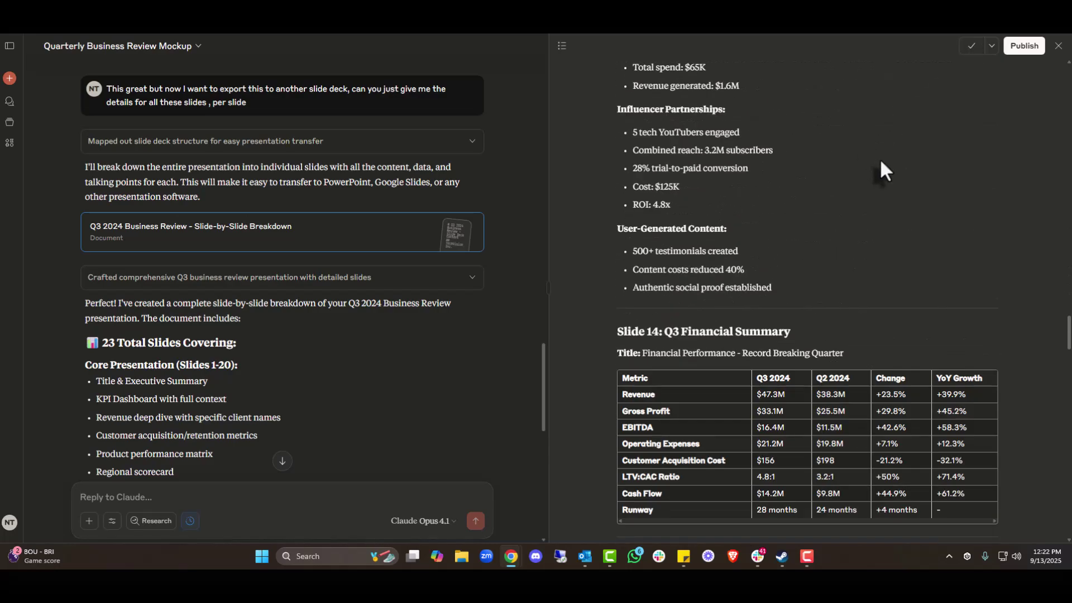
{"action": "scroll", "coordinate": [884, 167], "scroll_direction": "down", "scroll_amount": 20}
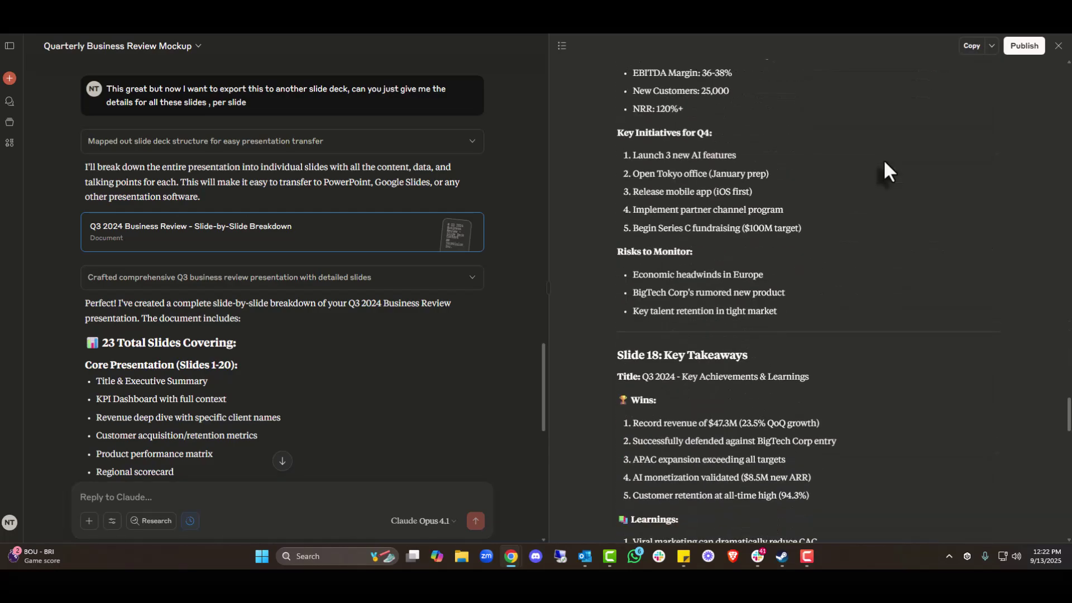
{"action": "scroll", "coordinate": [884, 163], "scroll_direction": "down", "scroll_amount": 10}
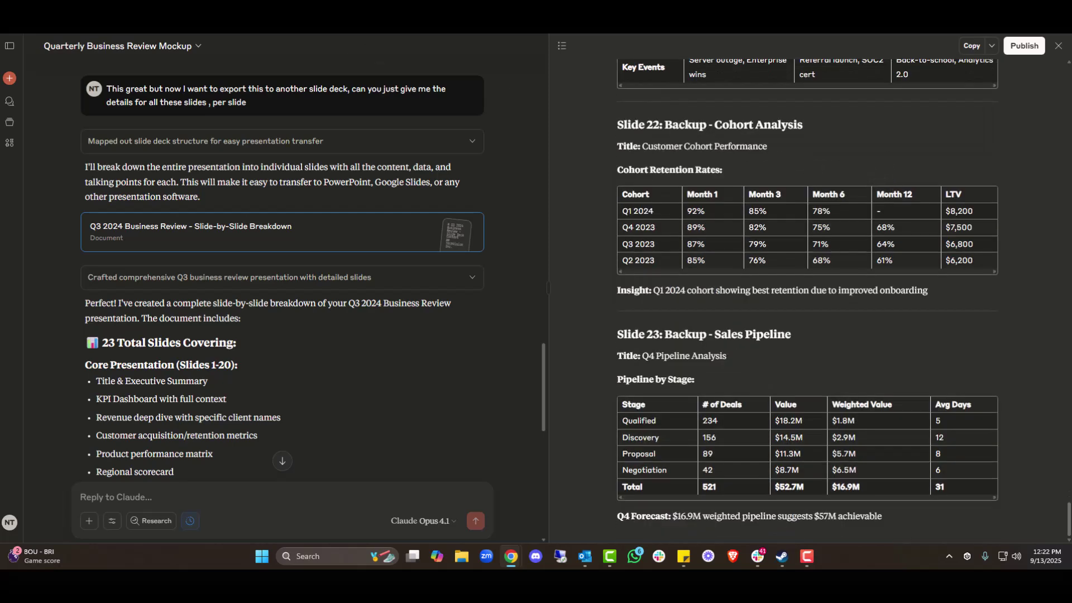
{"action": "key", "text": "ctrl+Tab"}
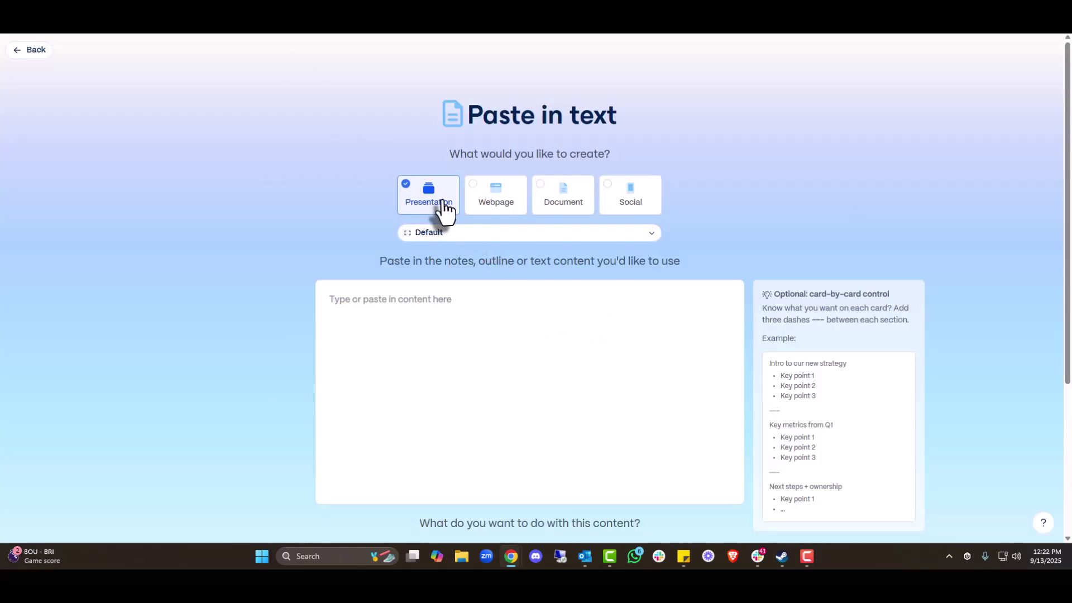
Choose the Traditional 16:9 page style, paste the TechVision Q3 2024 outline, and select Preserve this exact text.
{"action": "left_click", "coordinate": [465, 243]}
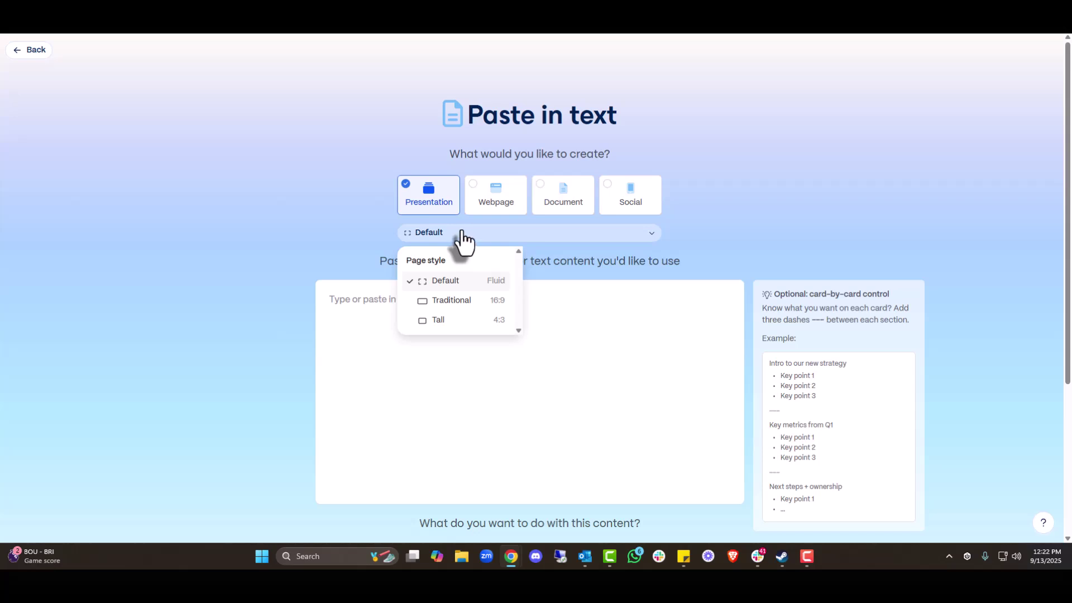
{"action": "left_click", "coordinate": [459, 300]}
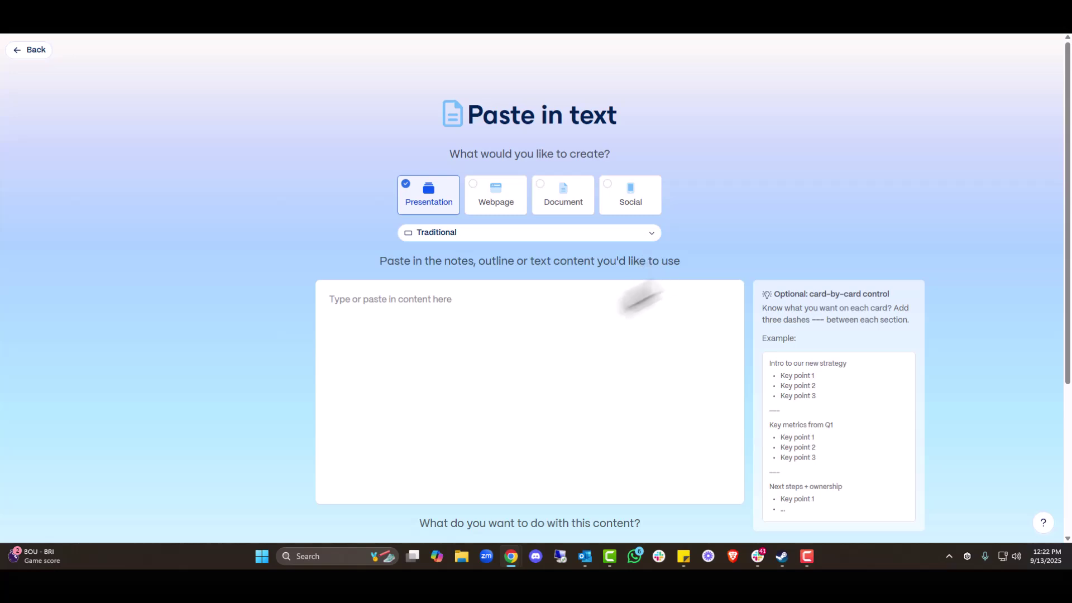
{"action": "left_click", "coordinate": [445, 300]}
{"action": "key", "text": "ctrl+v"}
{"action": "scroll", "coordinate": [848, 240], "scroll_direction": "down", "scroll_amount": 1}
{"action": "scroll", "coordinate": [848, 240], "scroll_direction": "down", "scroll_amount": 5}
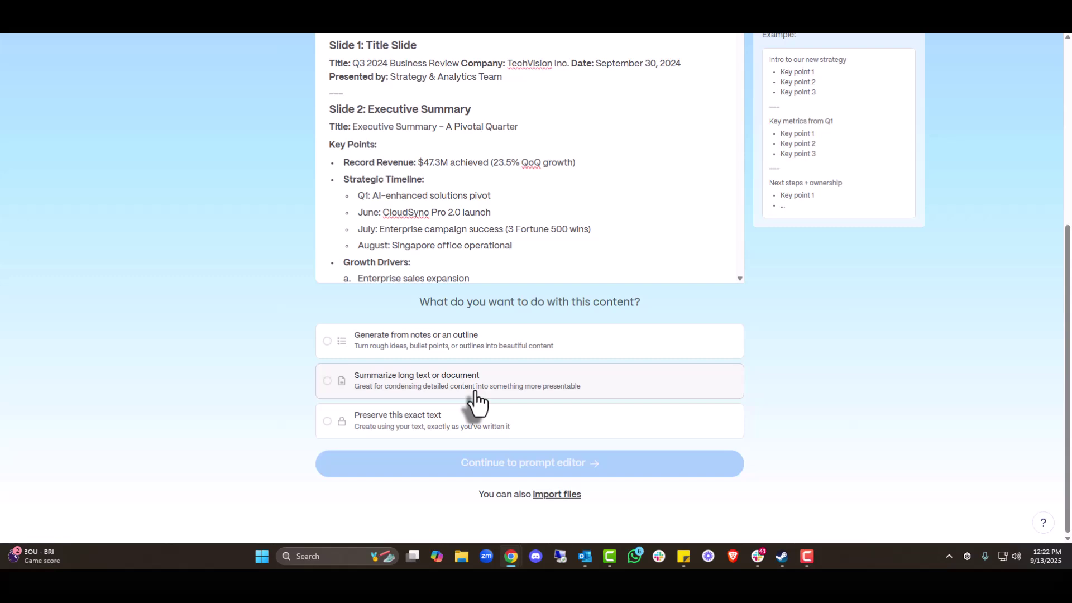
{"action": "left_click", "coordinate": [446, 428]}
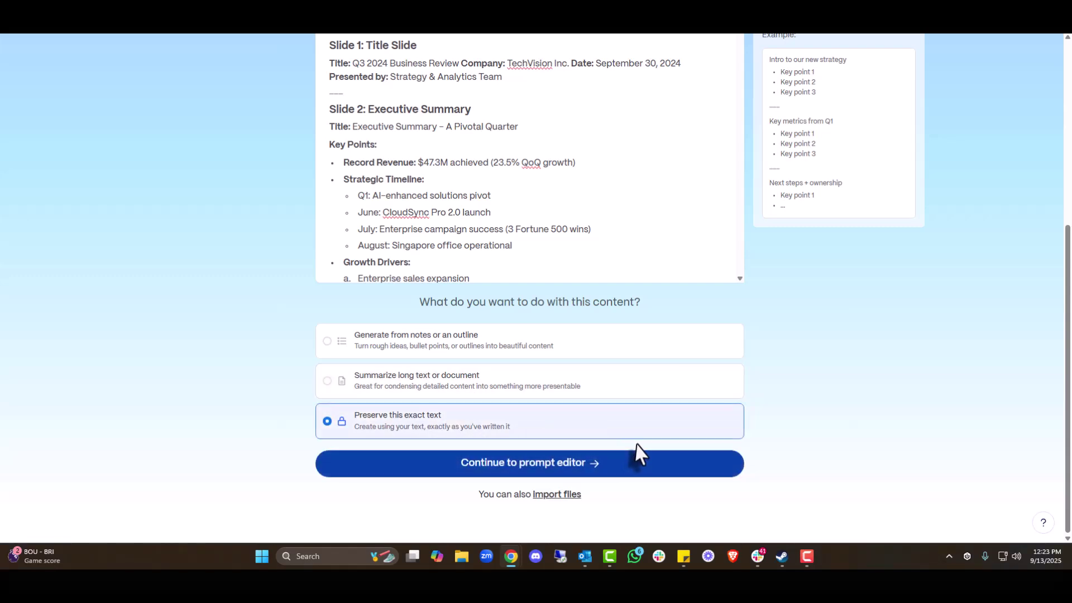
{"action": "left_click", "coordinate": [596, 474]}
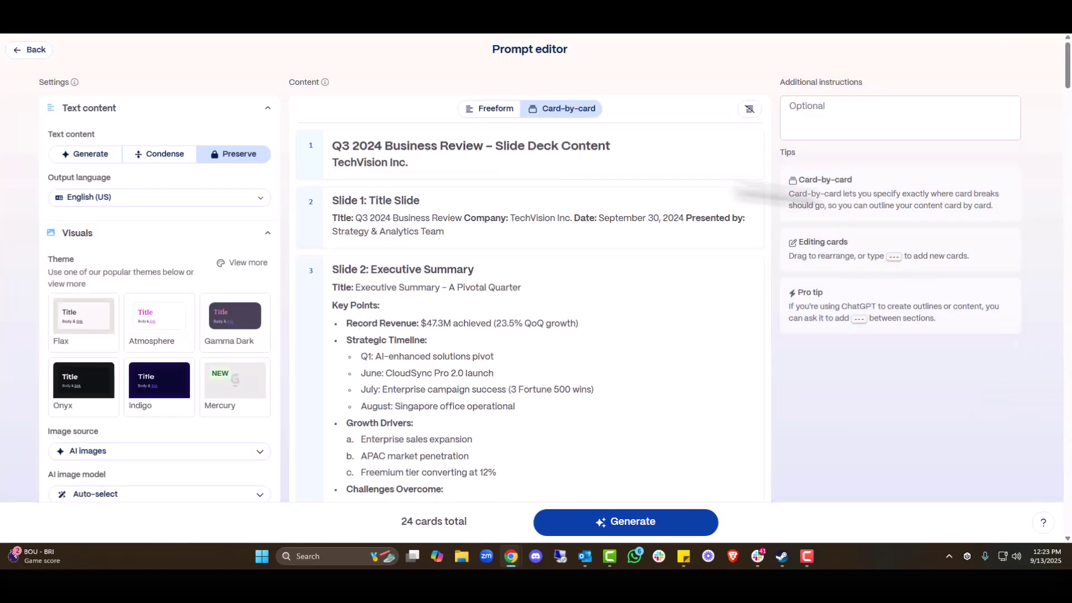
{"action": "scroll", "coordinate": [558, 208], "scroll_direction": "down", "scroll_amount": 1}
{"action": "scroll", "coordinate": [558, 207], "scroll_direction": "down", "scroll_amount": 15}
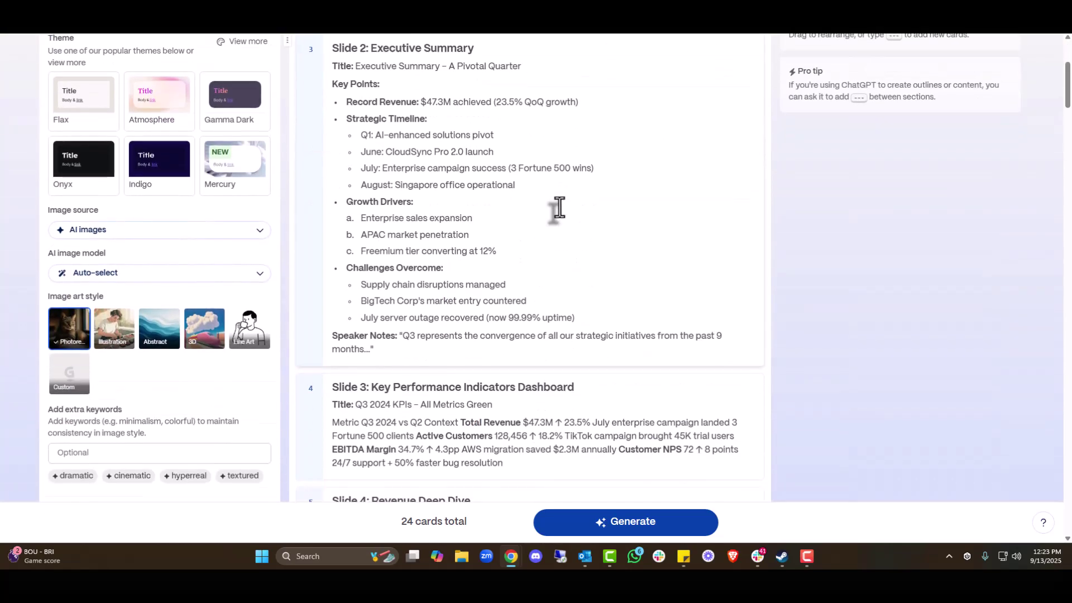
{"action": "scroll", "coordinate": [430, 244], "scroll_direction": "down", "scroll_amount": 10}
{"action": "scroll", "coordinate": [515, 348], "scroll_direction": "down", "scroll_amount": 4}
{"action": "scroll", "coordinate": [514, 312], "scroll_direction": "up", "scroll_amount": 20}
{"action": "scroll", "coordinate": [514, 283], "scroll_direction": "up", "scroll_amount": 5}
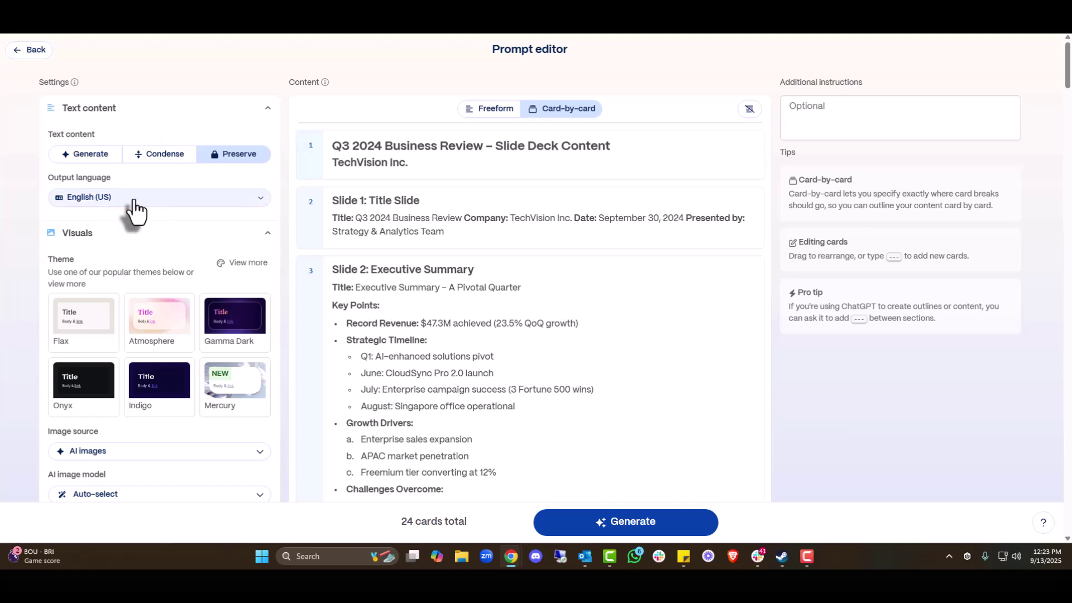
{"action": "scroll", "coordinate": [134, 211], "scroll_direction": "down", "scroll_amount": 3}
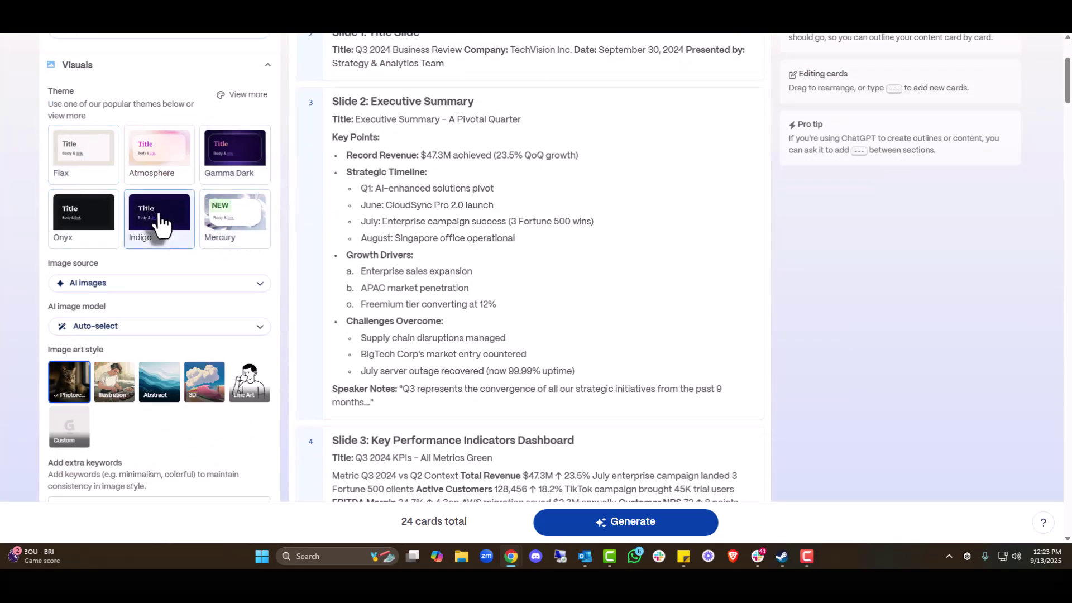
{"action": "left_click", "coordinate": [243, 96]}
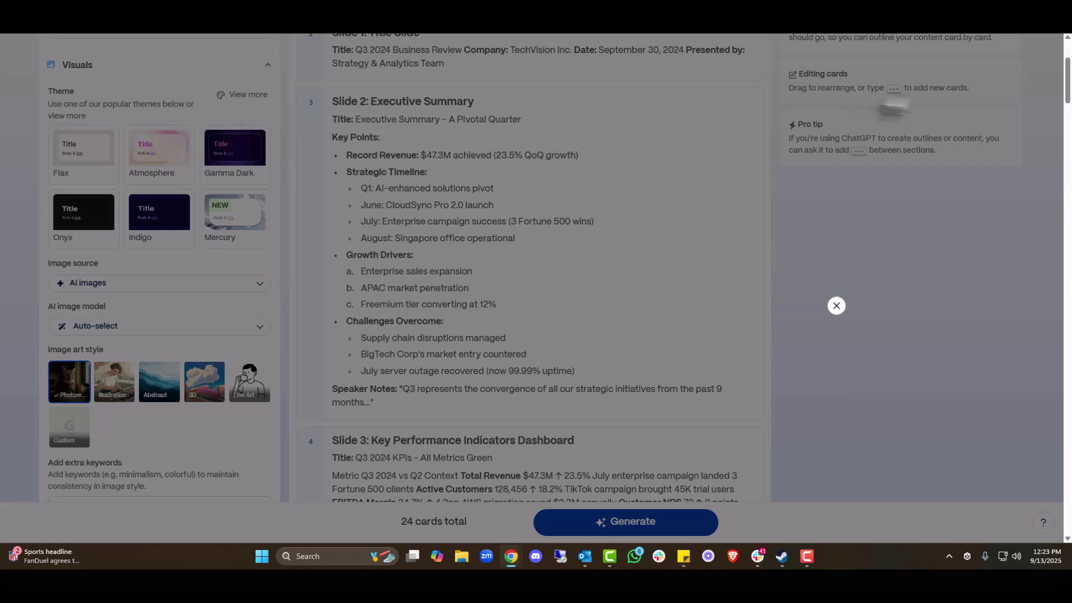
{"action": "left_click", "coordinate": [835, 306]}
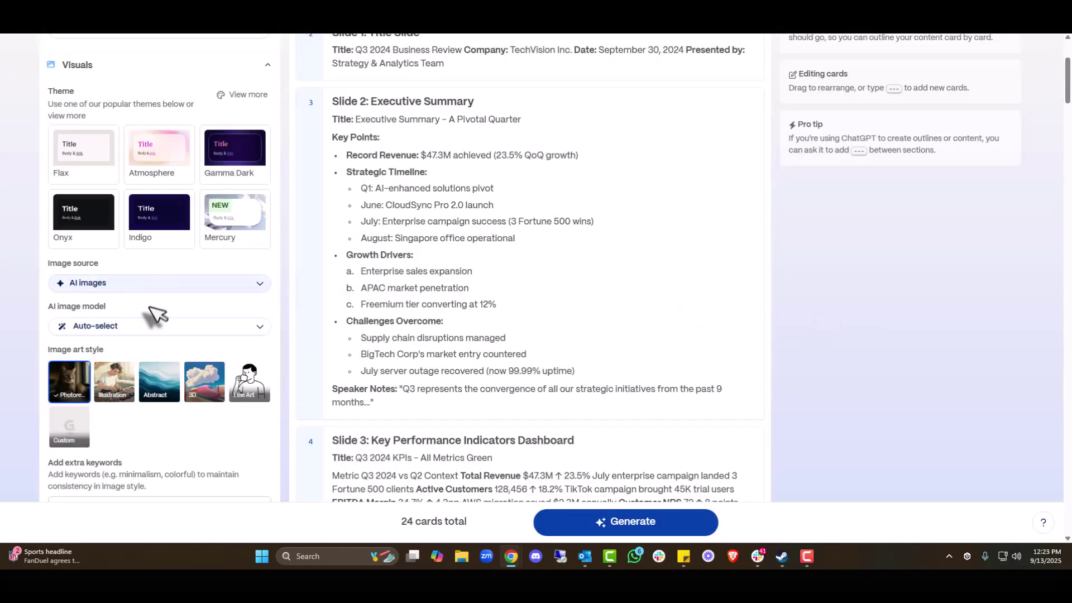
{"action": "scroll", "coordinate": [149, 311], "scroll_direction": "down", "scroll_amount": 2}
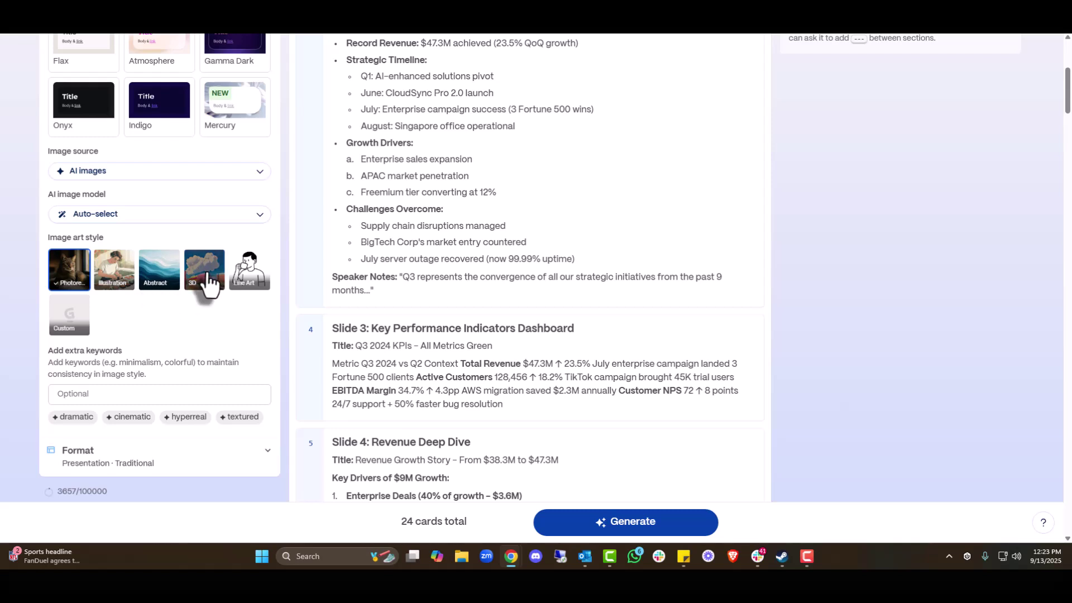
{"action": "scroll", "coordinate": [201, 290], "scroll_direction": "down", "scroll_amount": 2}
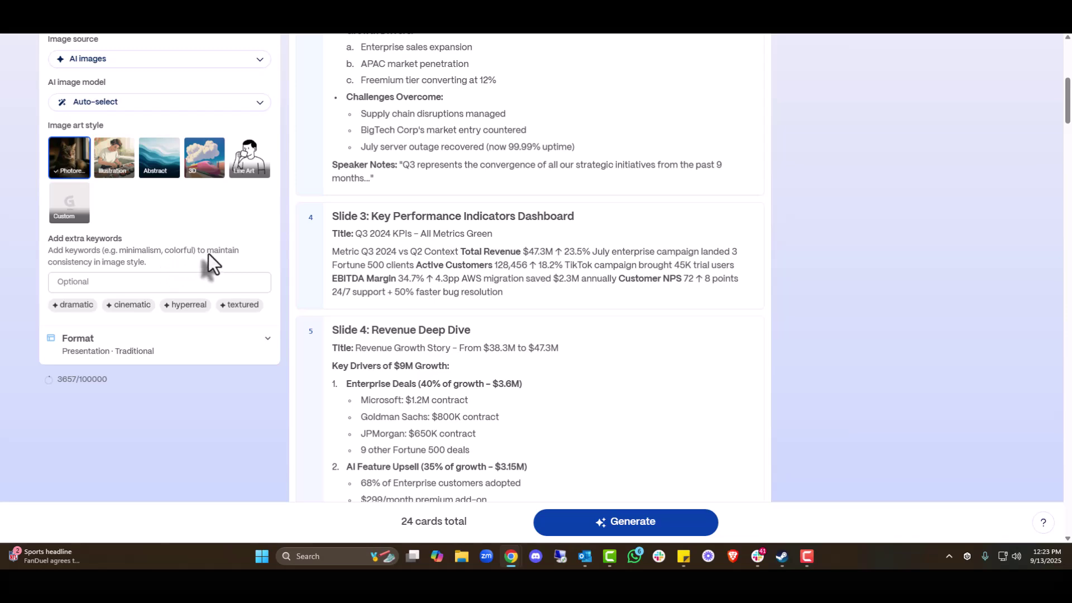
{"action": "left_click", "coordinate": [129, 304]}
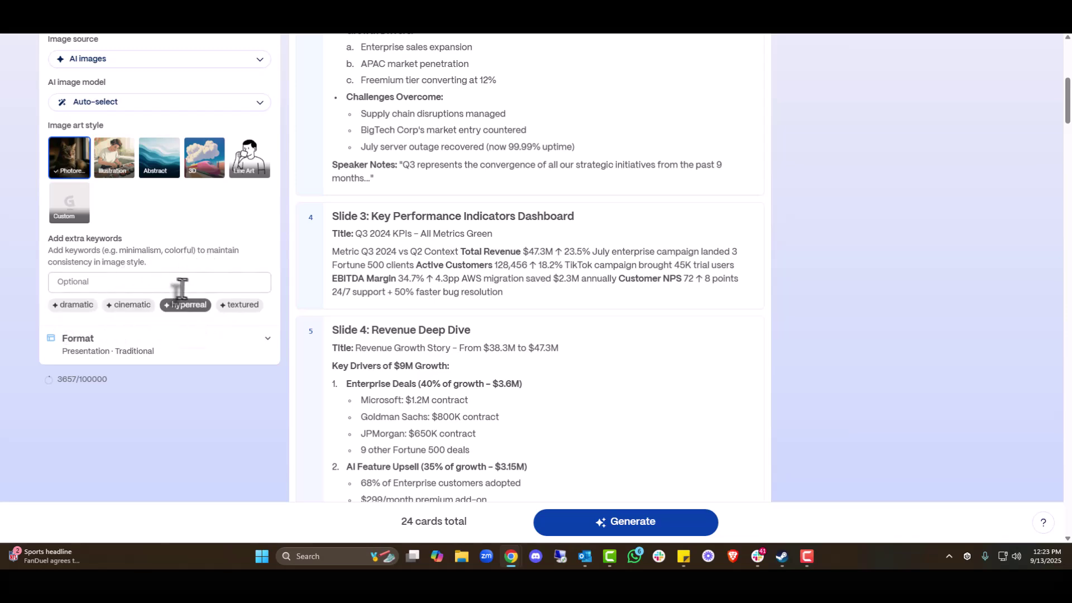
{"action": "scroll", "coordinate": [161, 282], "scroll_direction": "up", "scroll_amount": 4}
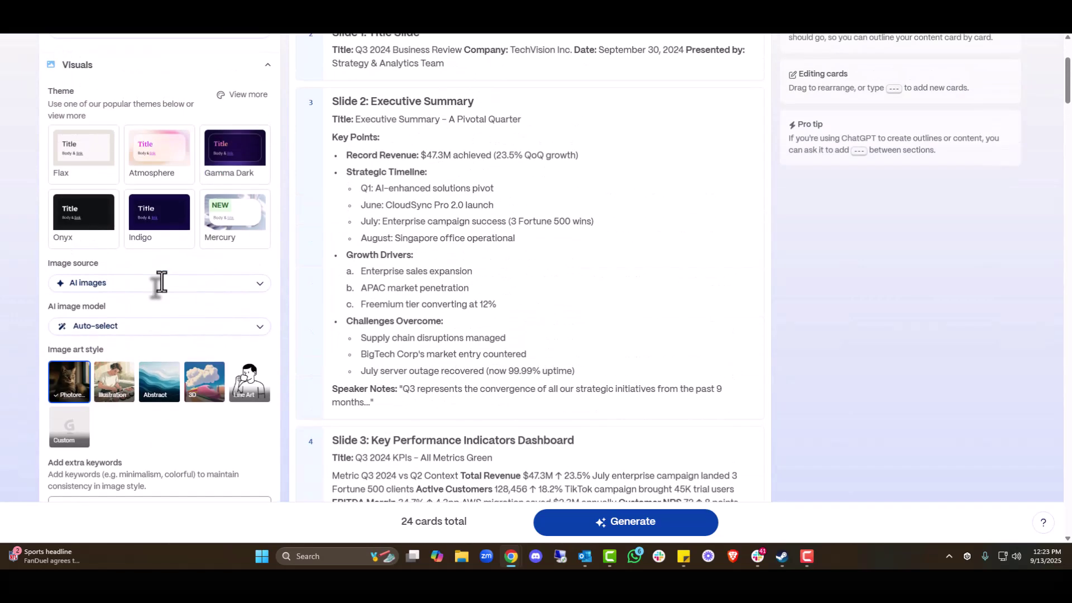
{"action": "scroll", "coordinate": [610, 263], "scroll_direction": "up", "scroll_amount": 3}
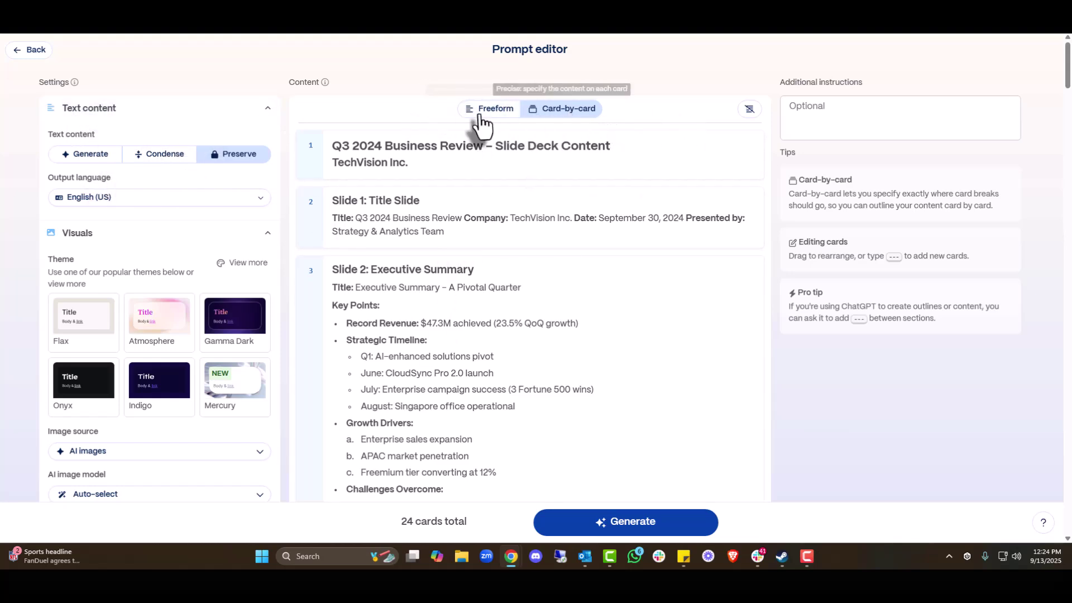
{"action": "scroll", "coordinate": [467, 491], "scroll_direction": "down", "scroll_amount": 15}
{"action": "scroll", "coordinate": [463, 522], "scroll_direction": "down", "scroll_amount": 18}
{"action": "scroll", "coordinate": [443, 522], "scroll_direction": "down", "scroll_amount": 20}
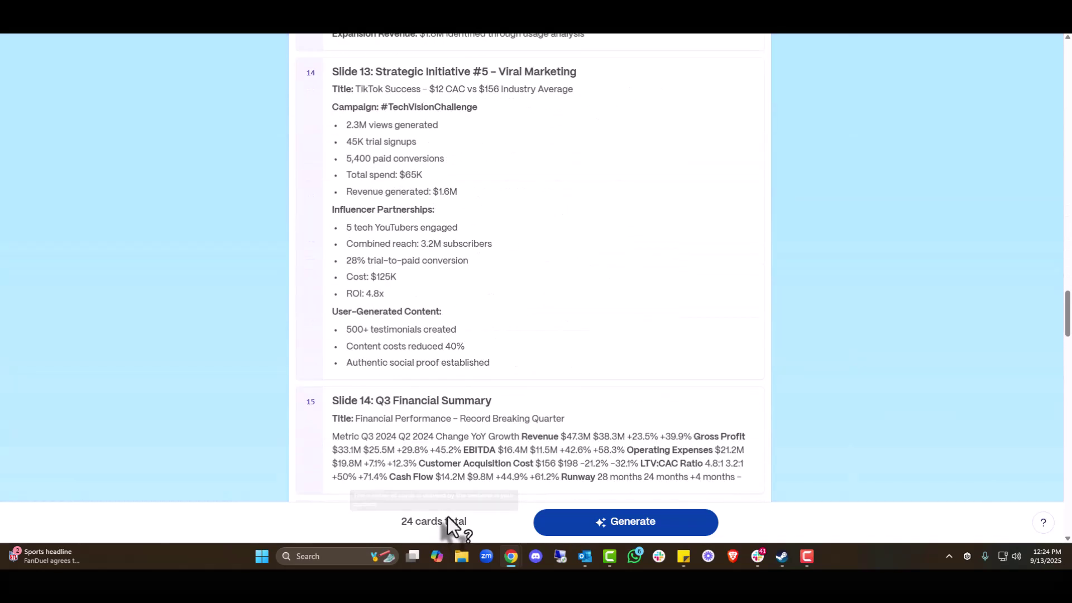
{"action": "scroll", "coordinate": [450, 514], "scroll_direction": "down", "scroll_amount": 20}
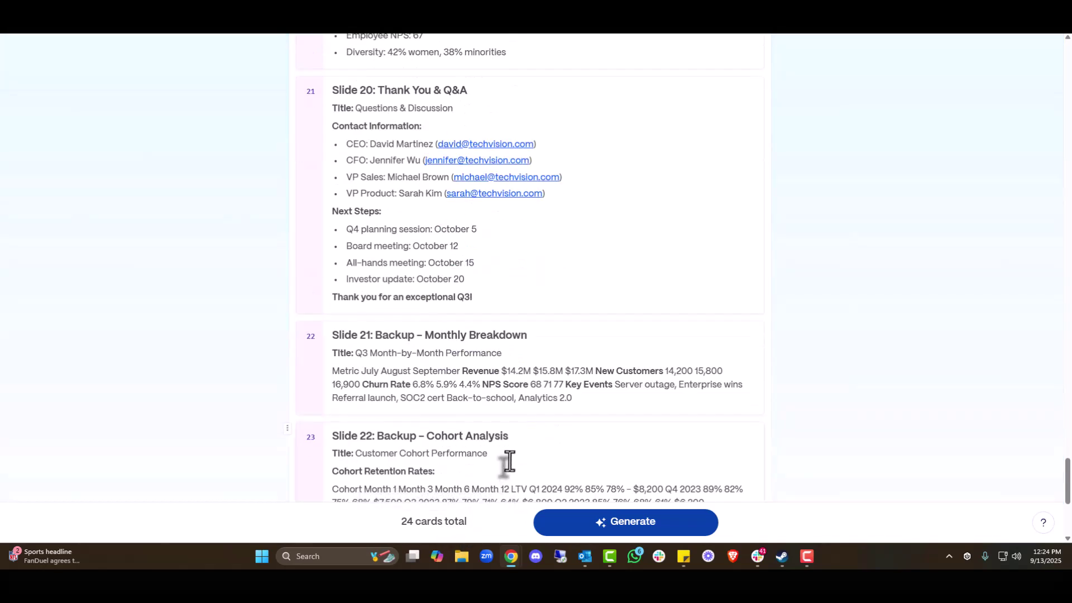
{"action": "scroll", "coordinate": [509, 461], "scroll_direction": "down", "scroll_amount": 5}
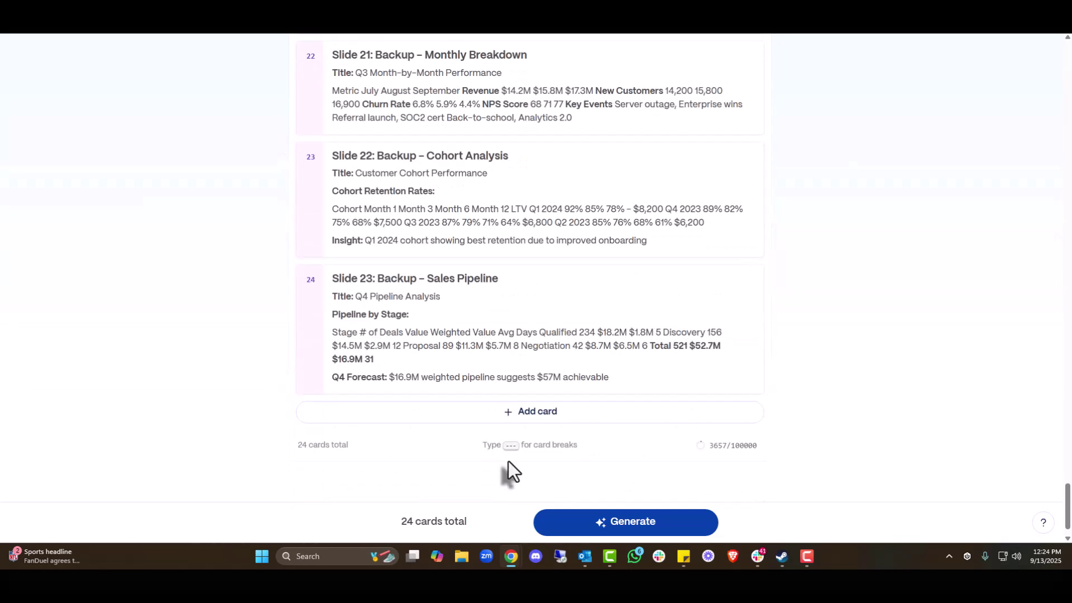
{"action": "mouse_move", "coordinate": [725, 455]}
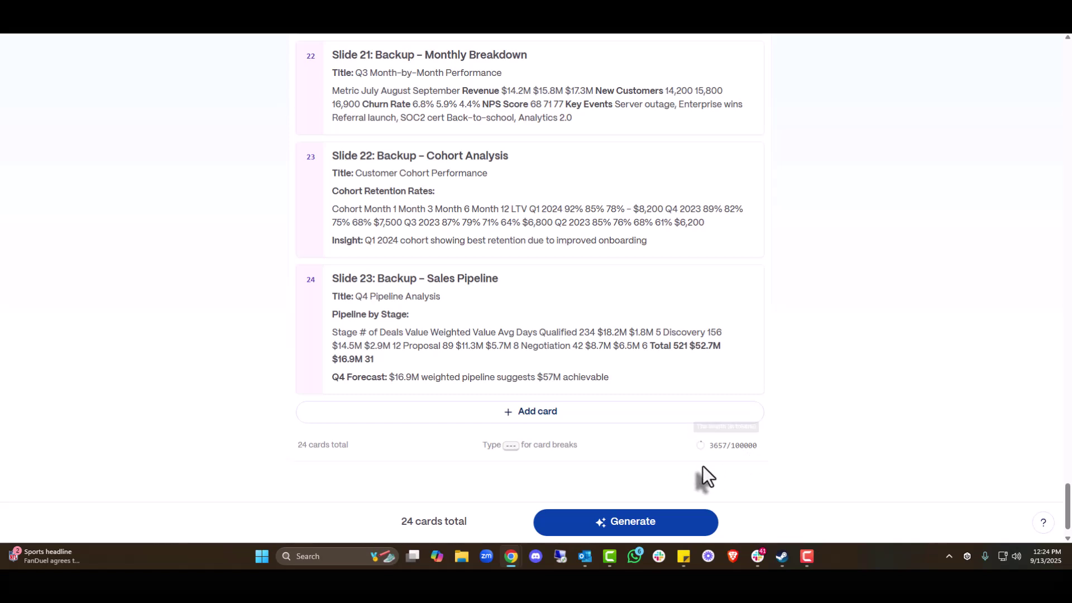
Generate the 24-card TechVision Q3 2024 business review deck from the pasted outline.
{"action": "left_click", "coordinate": [670, 530]}
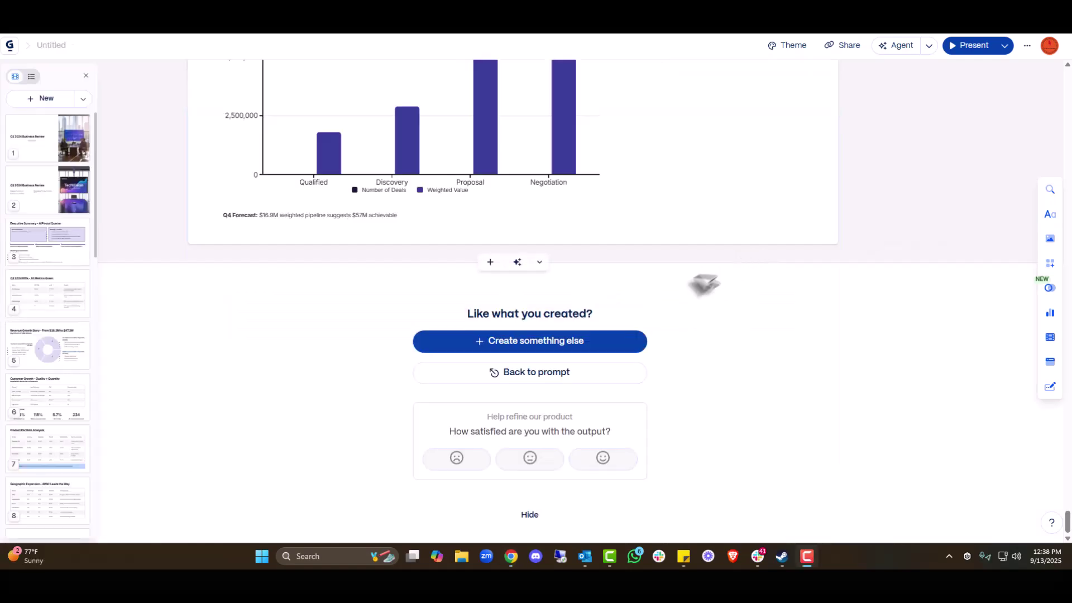
{"action": "scroll", "coordinate": [701, 282], "scroll_direction": "up", "scroll_amount": 10}
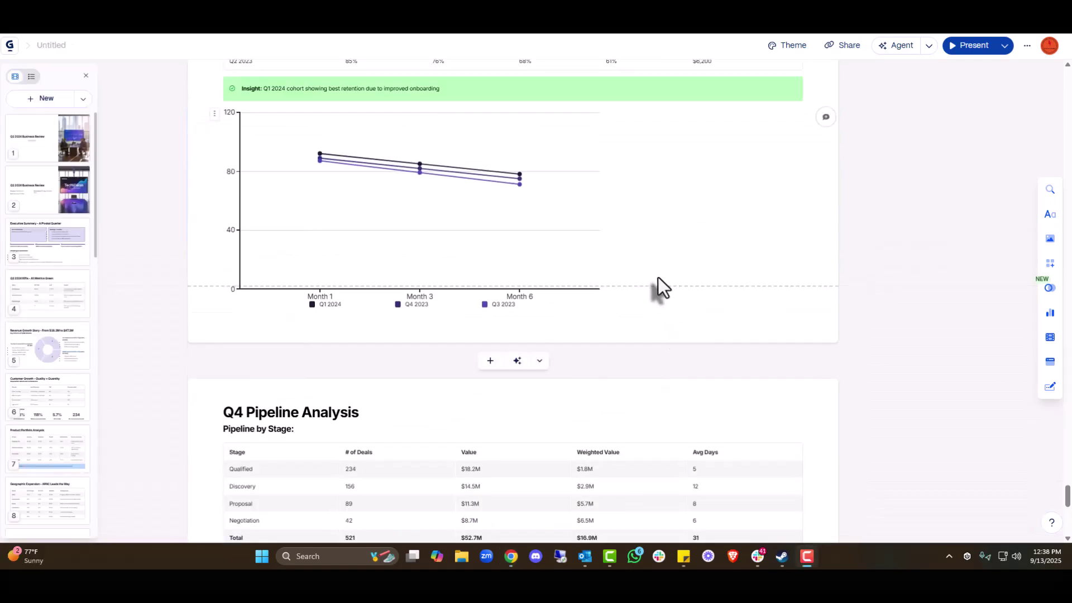
{"action": "scroll", "coordinate": [658, 278], "scroll_direction": "up", "scroll_amount": 10}
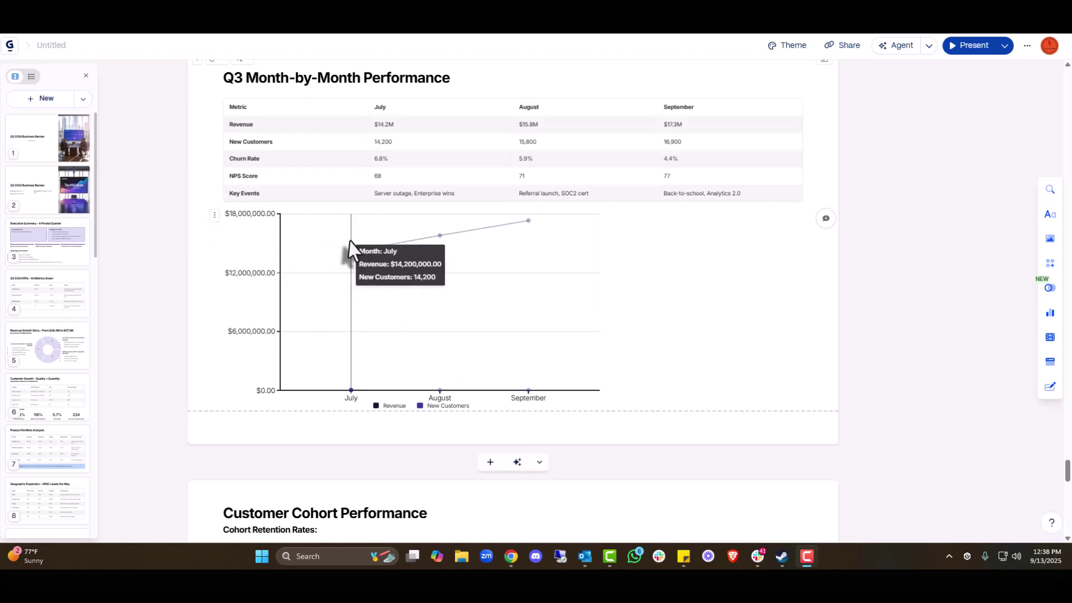
{"action": "scroll", "coordinate": [541, 208], "scroll_direction": "up", "scroll_amount": 20}
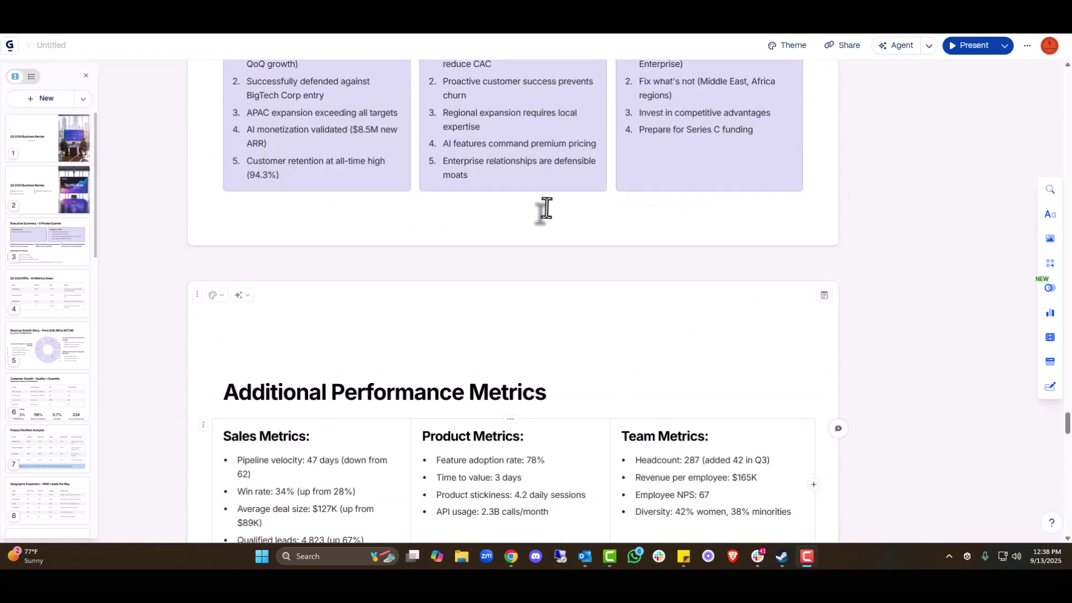
{"action": "scroll", "coordinate": [902, 363], "scroll_direction": "up", "scroll_amount": 10}
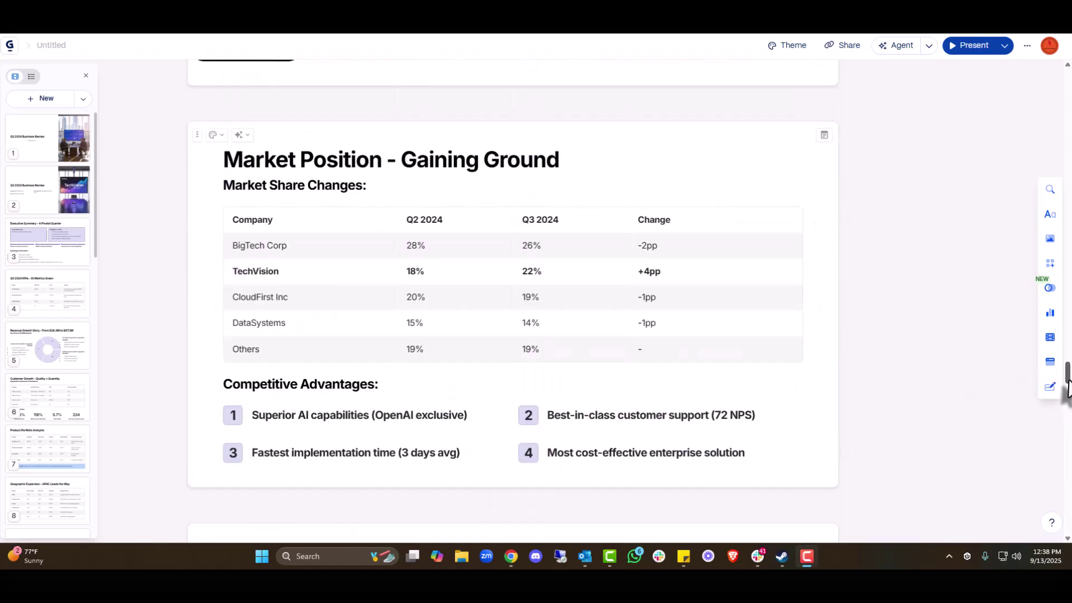
{"action": "scroll", "coordinate": [1052, 383], "scroll_direction": "up", "scroll_amount": 15}
{"action": "scroll", "coordinate": [456, 219], "scroll_direction": "up", "scroll_amount": 20}
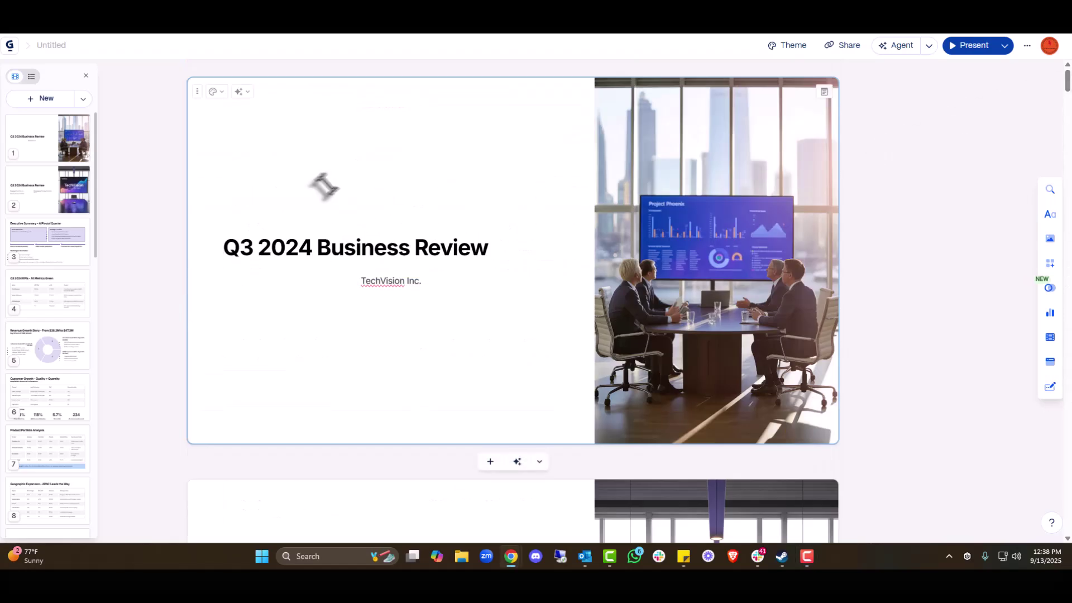
{"action": "scroll", "coordinate": [455, 219], "scroll_direction": "down", "scroll_amount": 8}
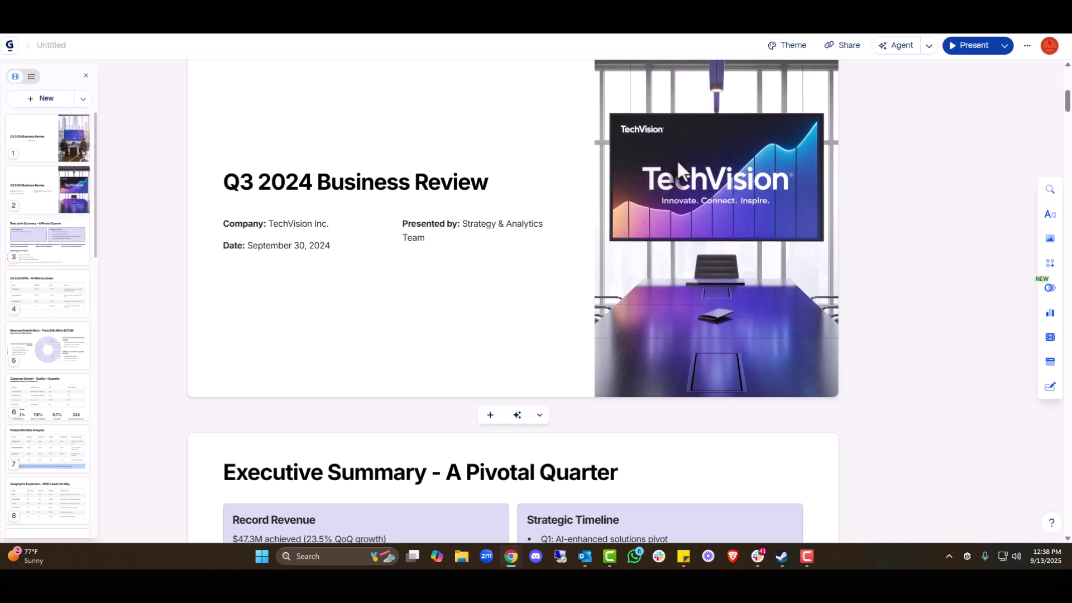
{"action": "scroll", "coordinate": [809, 247], "scroll_direction": "up", "scroll_amount": 8}
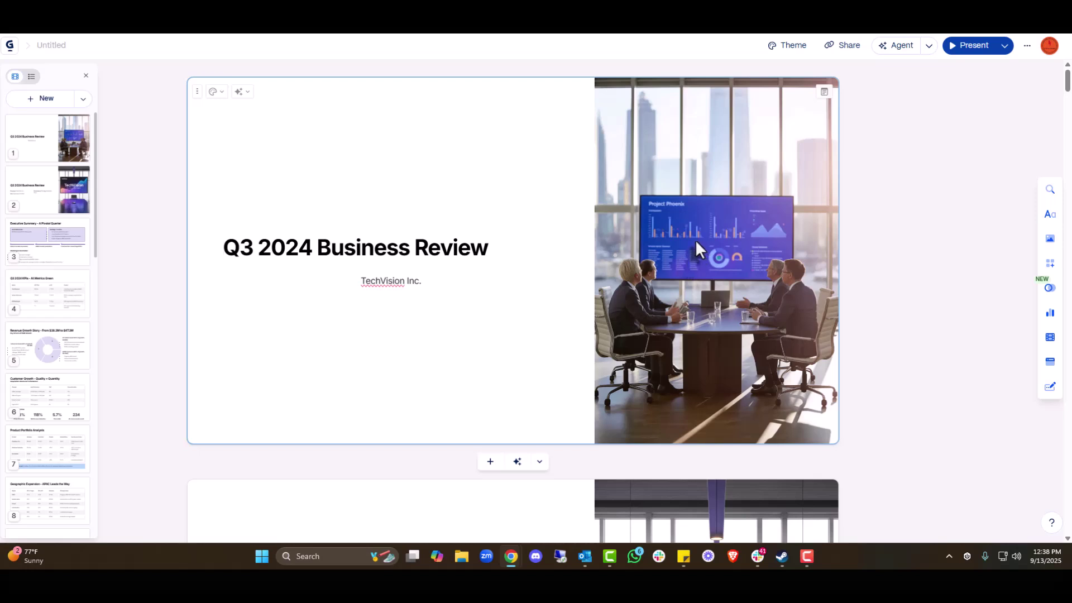
Open the Media panel for the title slide's boardroom photo and show its image source options.
{"action": "left_click", "coordinate": [695, 239]}
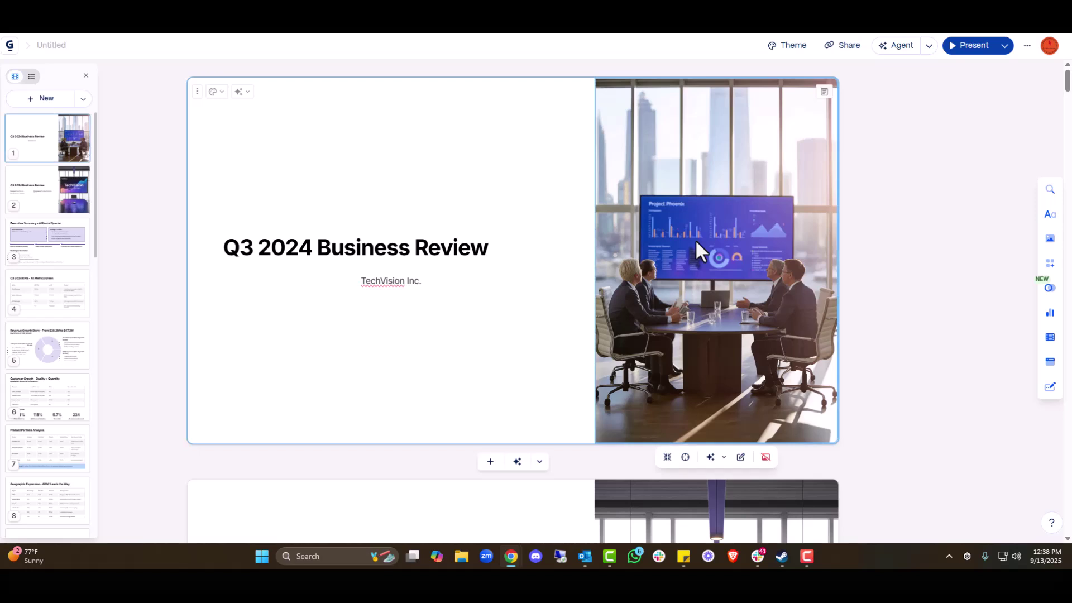
{"action": "left_click", "coordinate": [723, 459]}
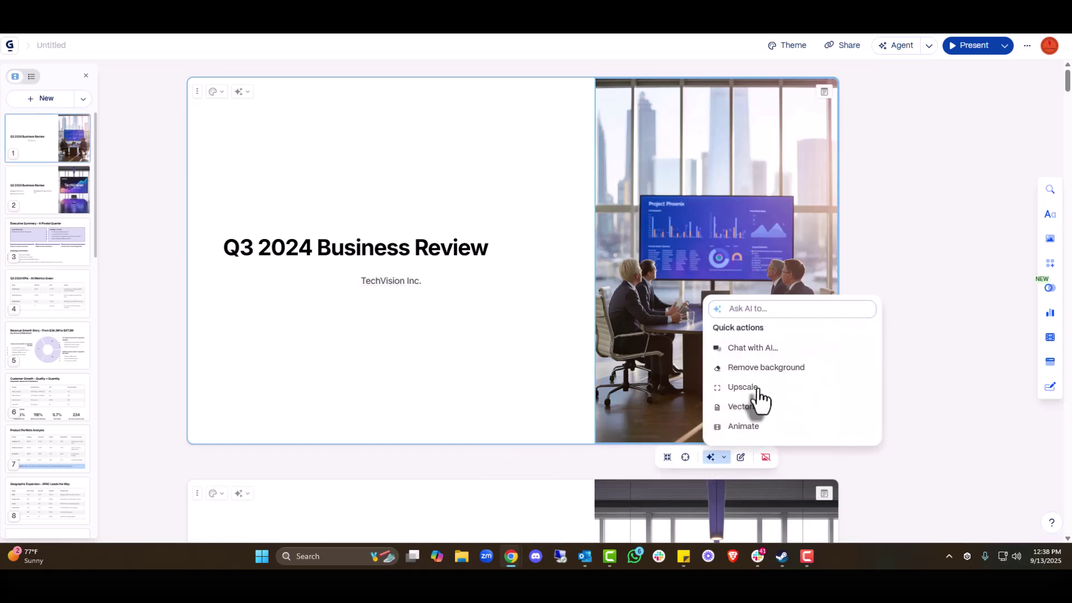
{"action": "left_click", "coordinate": [740, 459]}
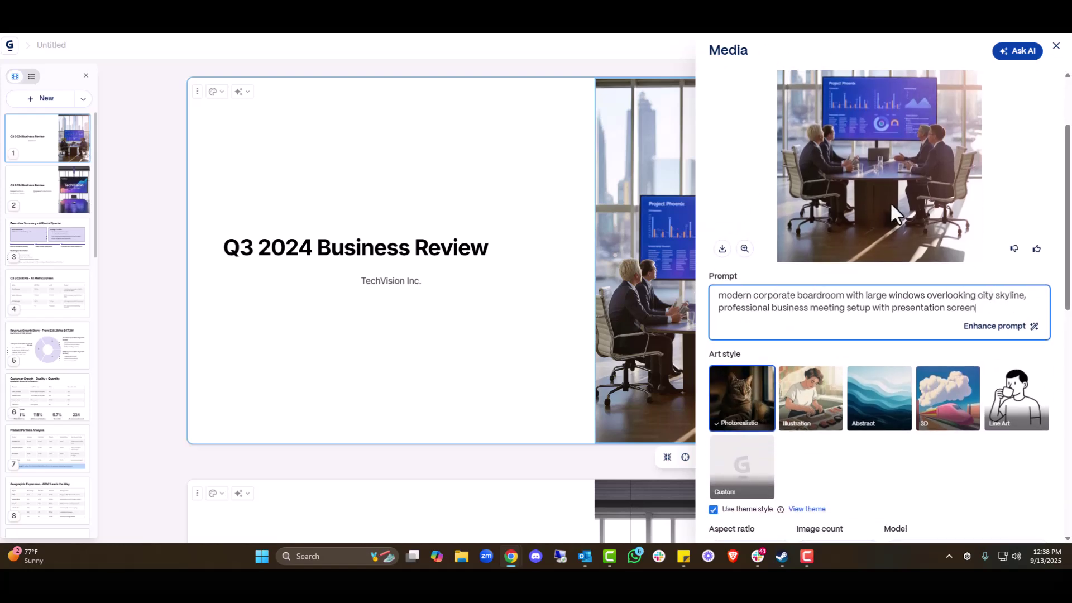
{"action": "scroll", "coordinate": [875, 299], "scroll_direction": "down", "scroll_amount": 6}
{"action": "scroll", "coordinate": [875, 298], "scroll_direction": "up", "scroll_amount": 6}
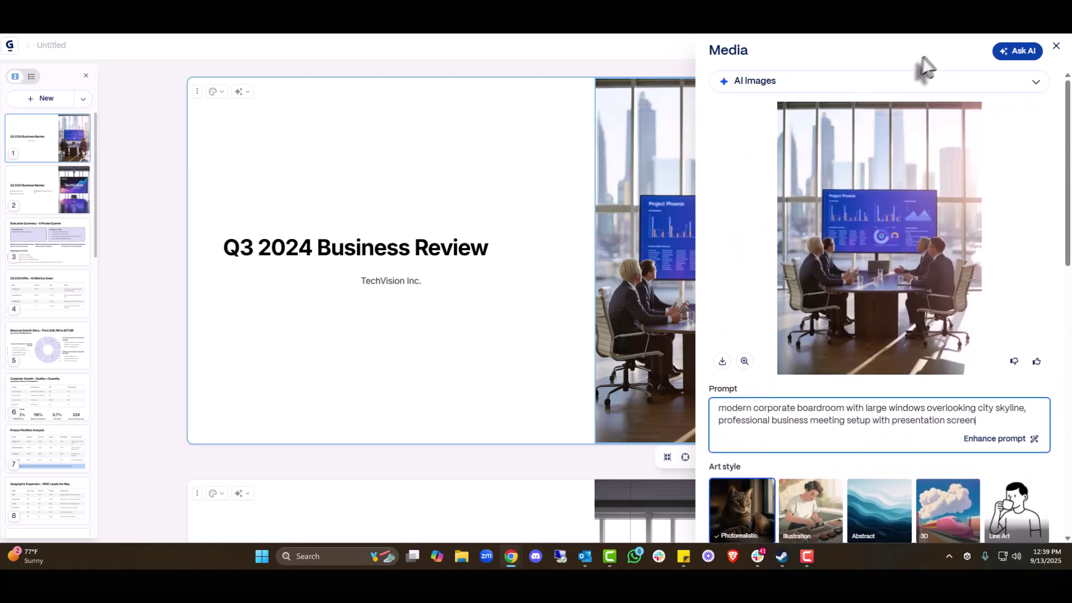
{"action": "left_click", "coordinate": [905, 82]}
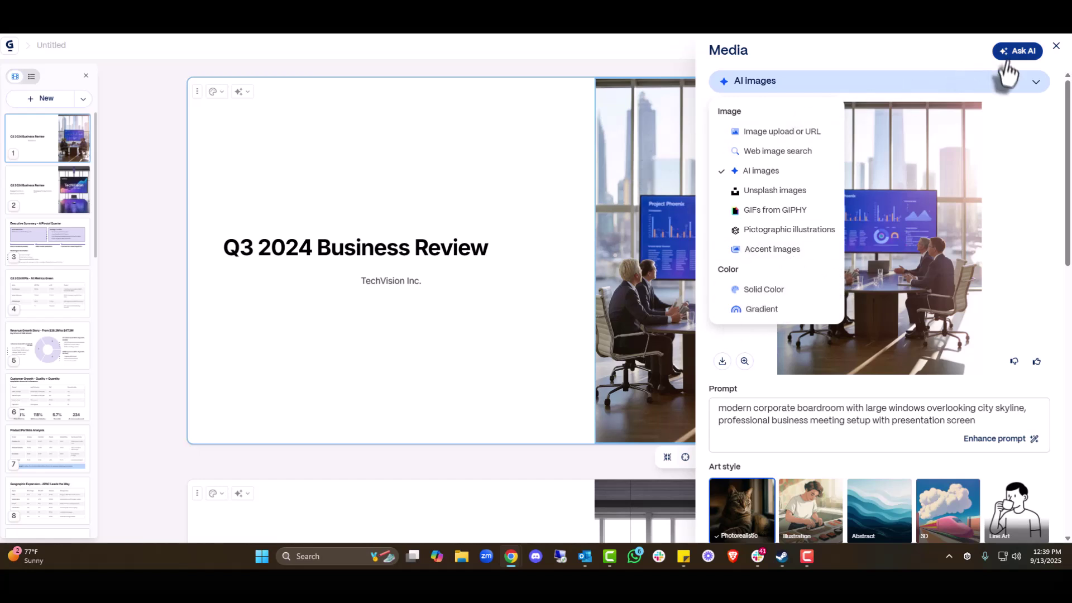
Close the media settings and browse the Basic blocks catalogue.
{"action": "left_click", "coordinate": [1055, 46]}
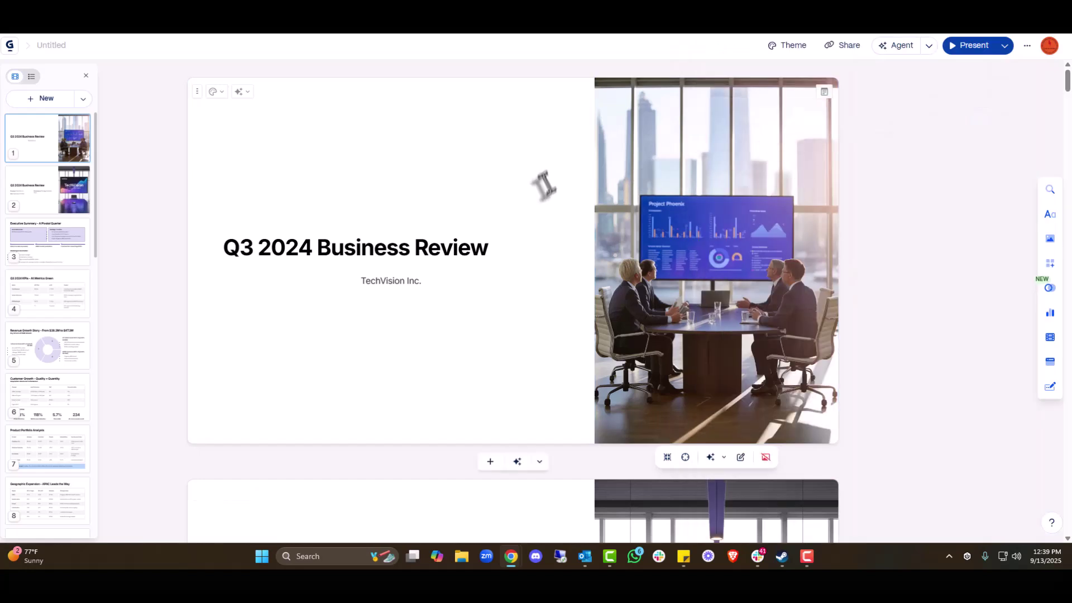
{"action": "left_click", "coordinate": [197, 94]}
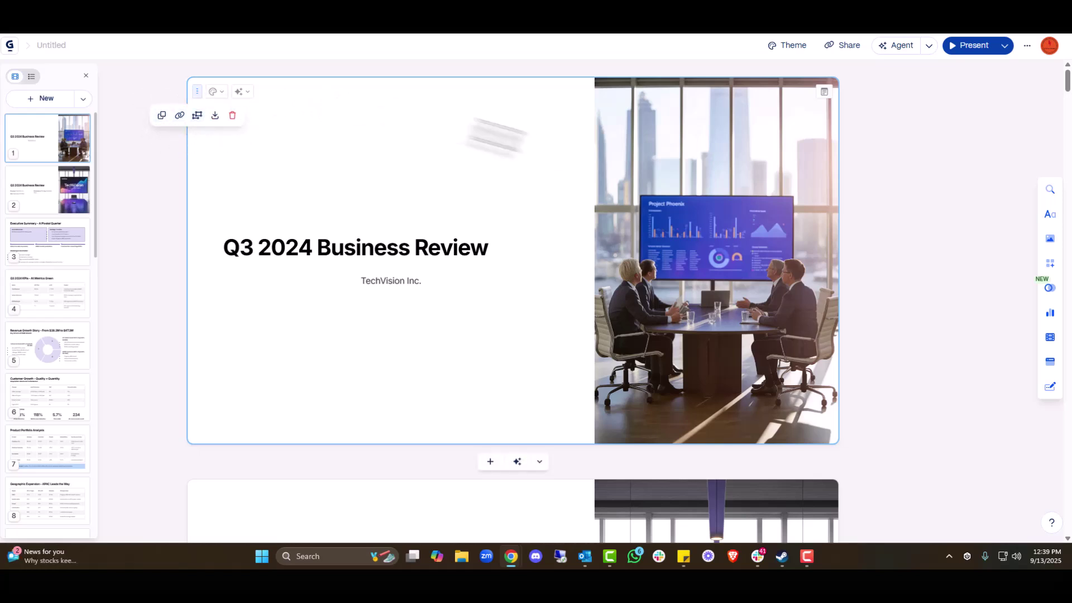
{"action": "left_click", "coordinate": [1049, 227]}
{"action": "scroll", "coordinate": [916, 309], "scroll_direction": "down", "scroll_amount": 2}
{"action": "scroll", "coordinate": [913, 274], "scroll_direction": "down", "scroll_amount": 1}
{"action": "scroll", "coordinate": [871, 296], "scroll_direction": "up", "scroll_amount": 1}
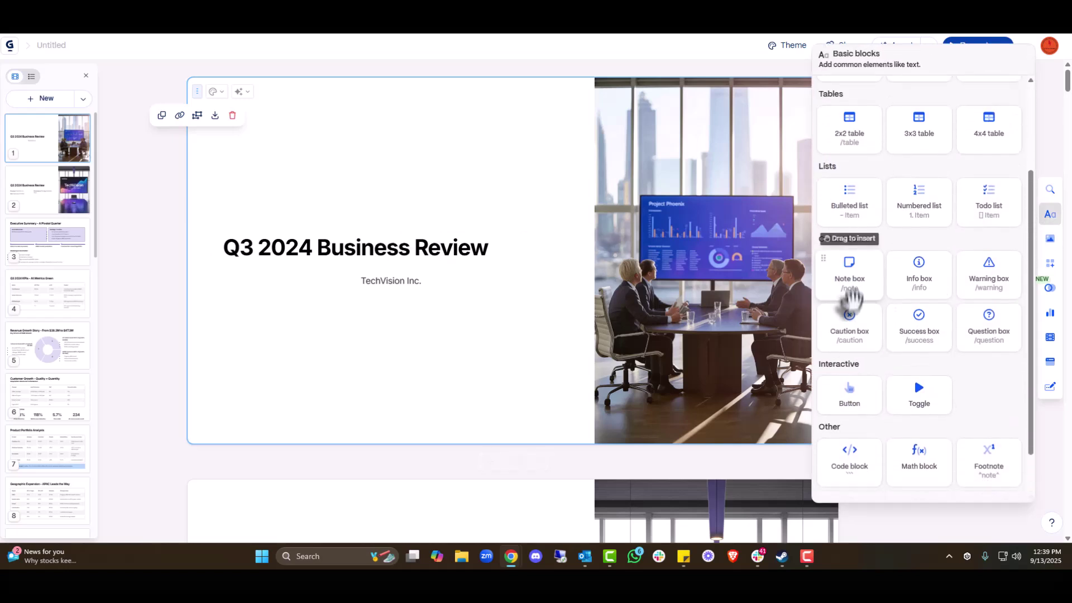
{"action": "scroll", "coordinate": [892, 324], "scroll_direction": "down", "scroll_amount": 1}
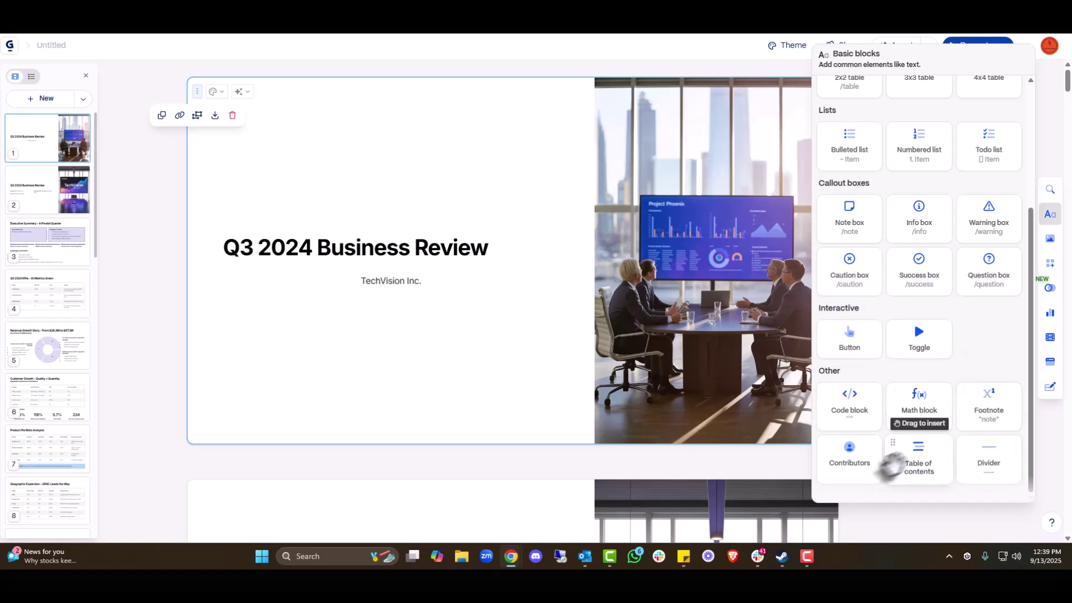
Scroll the Images and Smart layouts catalogues down to the circle, quote and step designs.
{"action": "mouse_move", "coordinate": [1048, 237]}
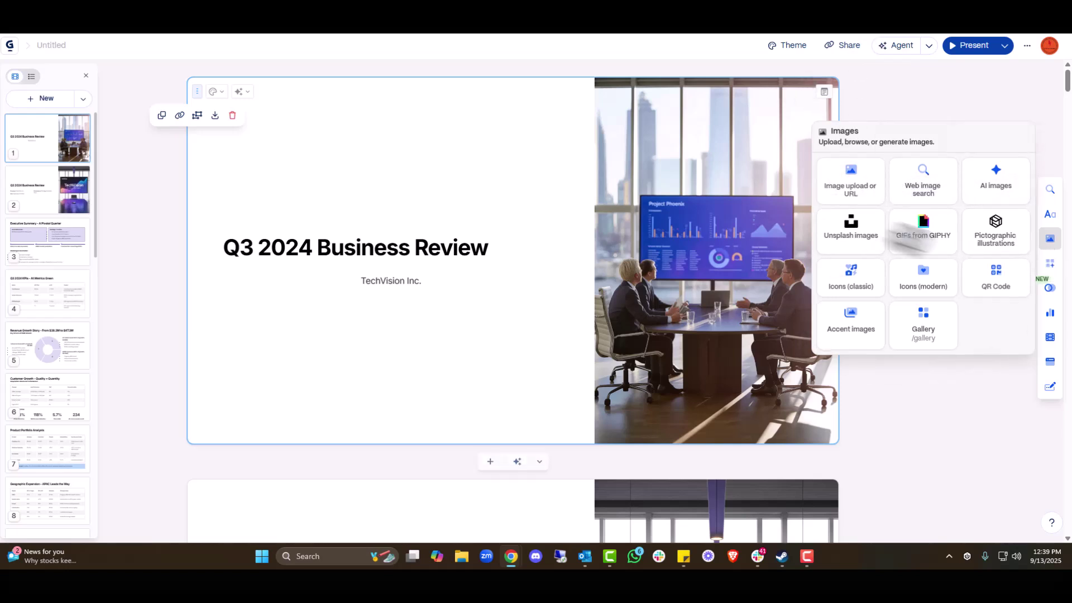
{"action": "mouse_move", "coordinate": [1047, 273]}
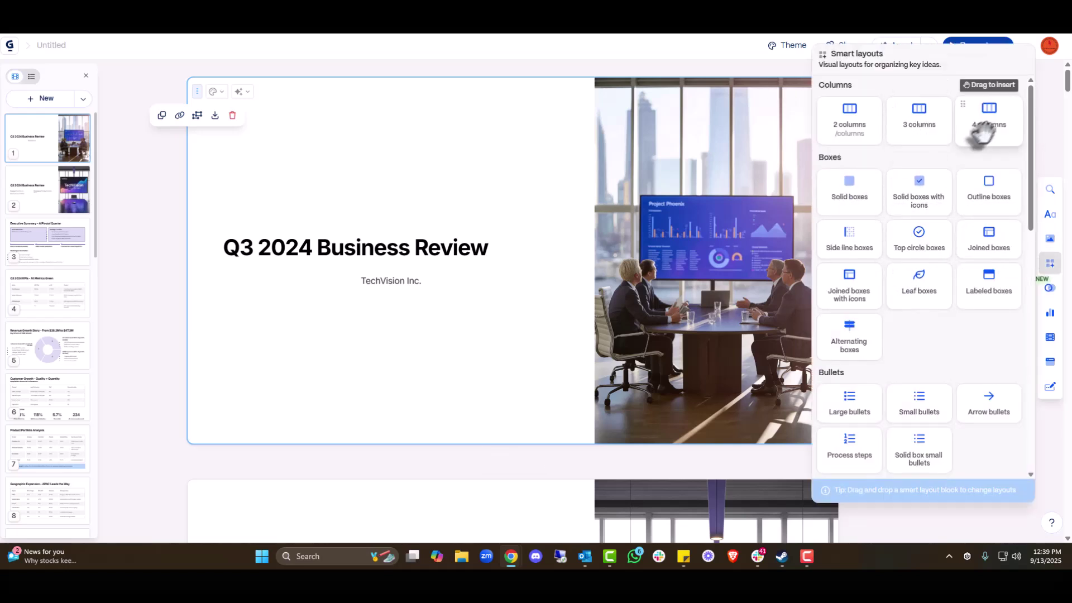
{"action": "scroll", "coordinate": [851, 357], "scroll_direction": "down", "scroll_amount": 4}
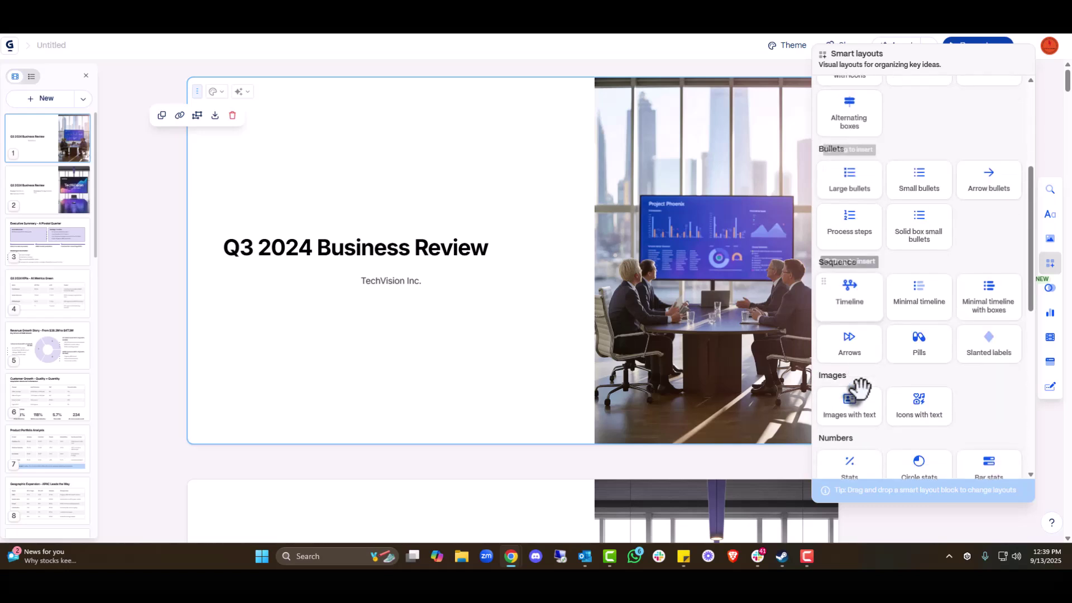
{"action": "scroll", "coordinate": [846, 312], "scroll_direction": "down", "scroll_amount": 4}
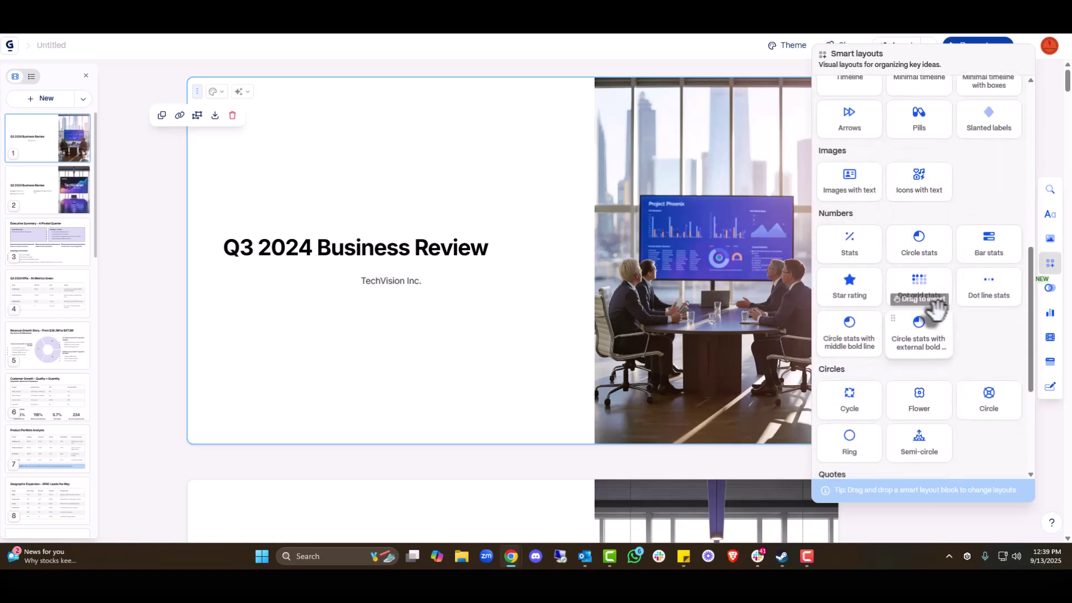
{"action": "scroll", "coordinate": [891, 359], "scroll_direction": "down", "scroll_amount": 4}
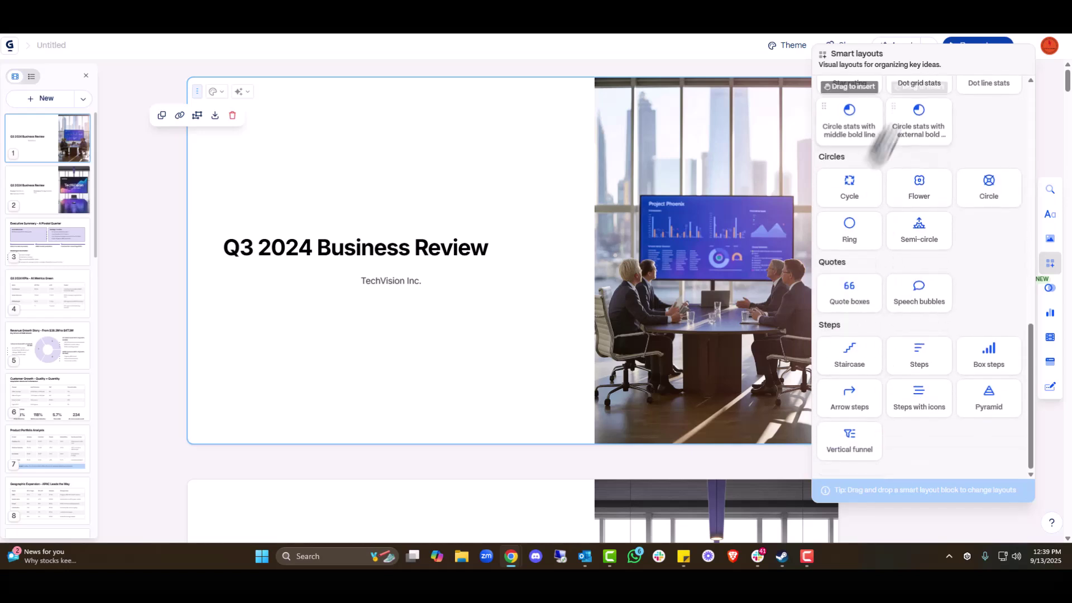
Insert a Road diagram under the title slide heading and delete its Build step.
{"action": "left_click", "coordinate": [1049, 289]}
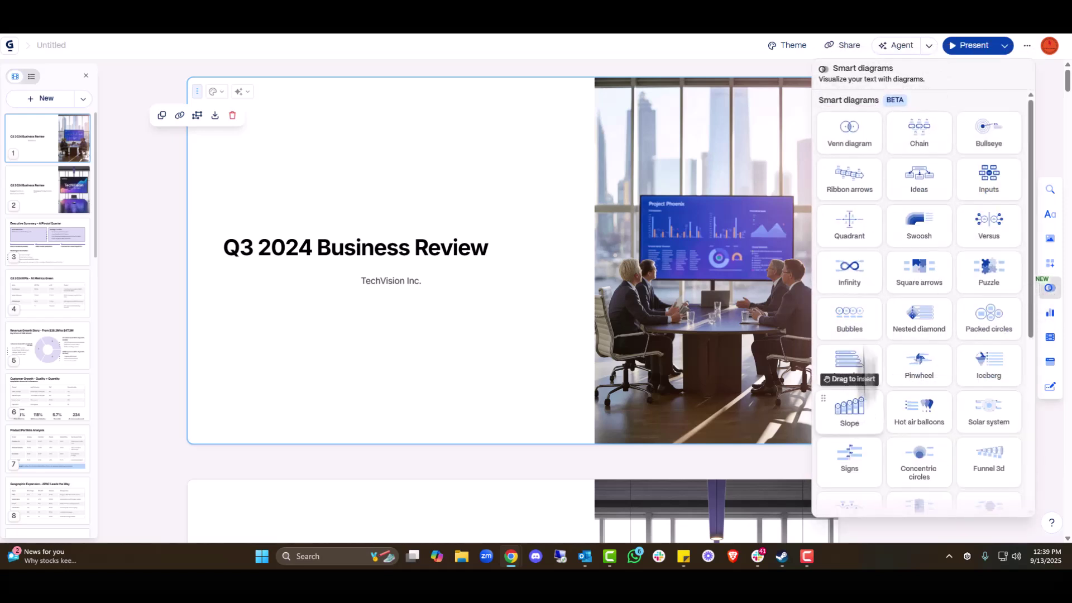
{"action": "scroll", "coordinate": [854, 357], "scroll_direction": "down", "scroll_amount": 3}
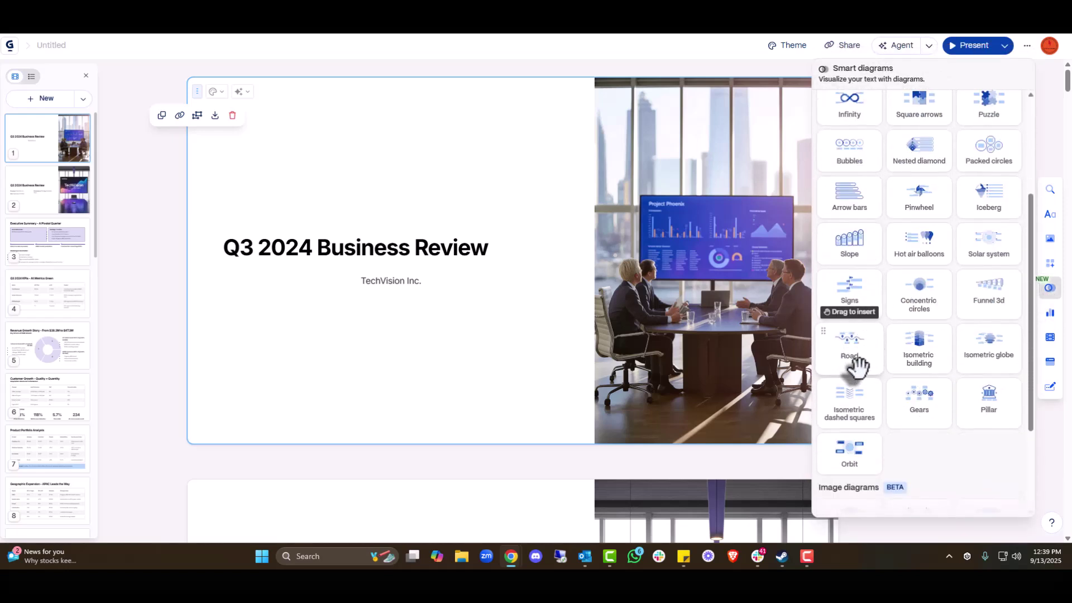
{"action": "left_click_drag", "start_coordinate": [860, 360], "coordinate": [430, 354]}
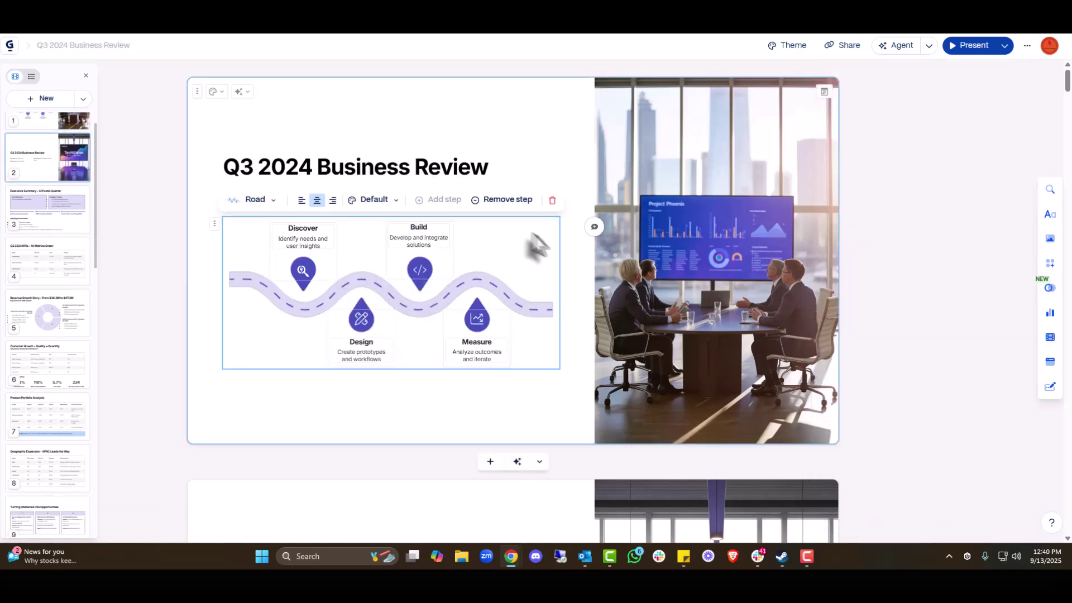
{"action": "left_click", "coordinate": [402, 246]}
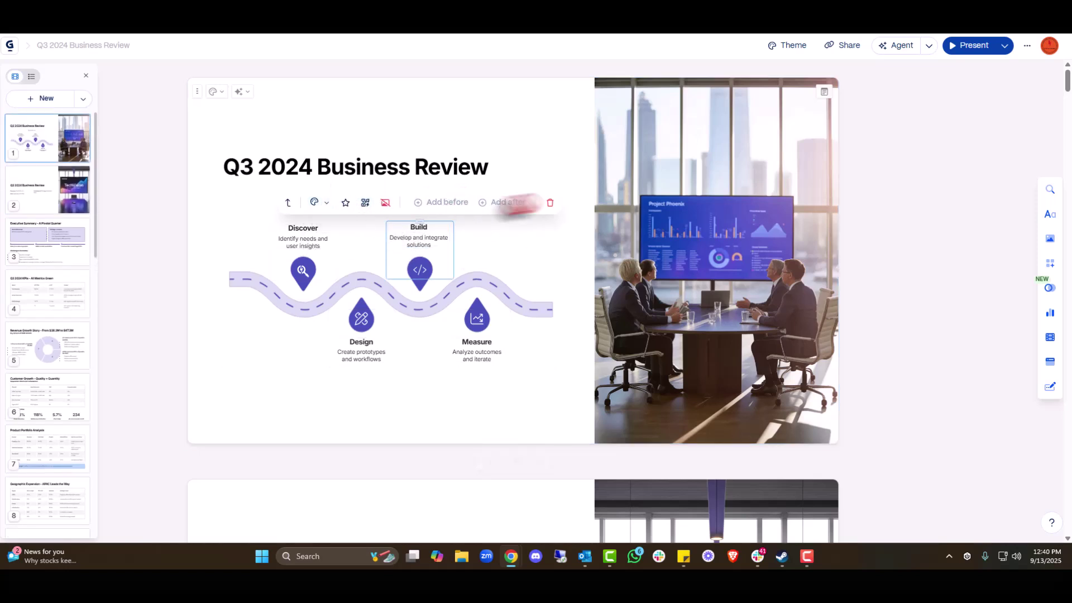
{"action": "left_click", "coordinate": [550, 204]}
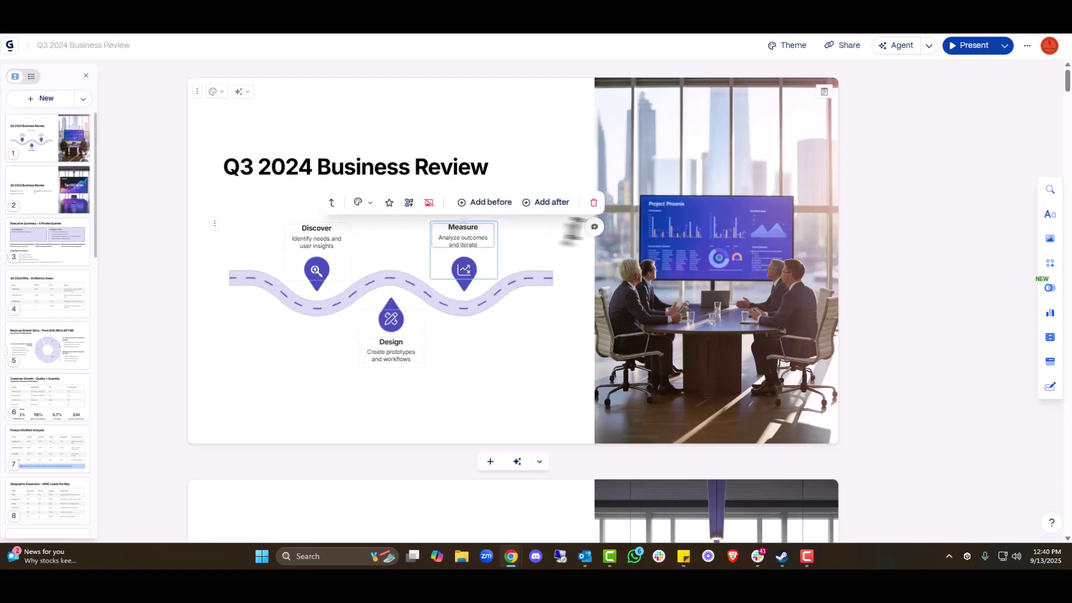
Delete the Road diagram, leaving only the title and TechVision Inc. on slide 1.
{"action": "left_click", "coordinate": [593, 228]}
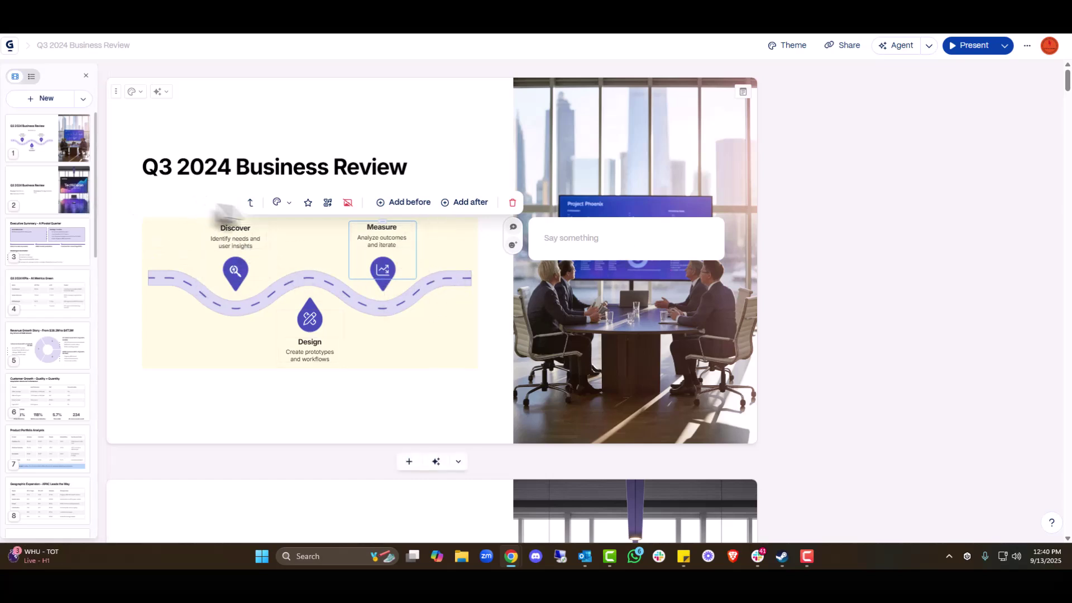
{"action": "left_click", "coordinate": [132, 216]}
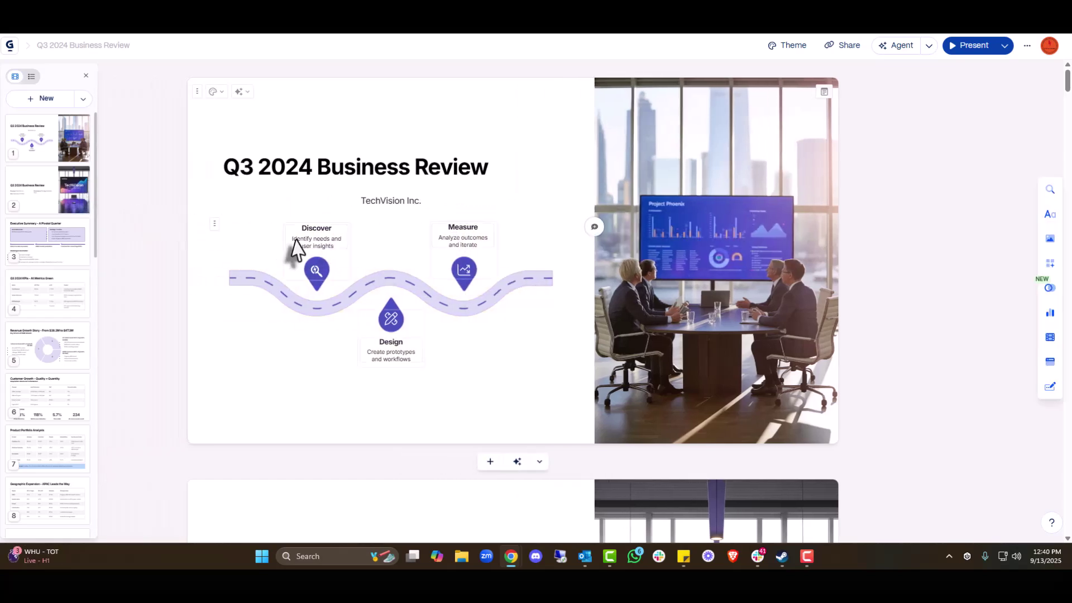
{"action": "left_click", "coordinate": [216, 235]}
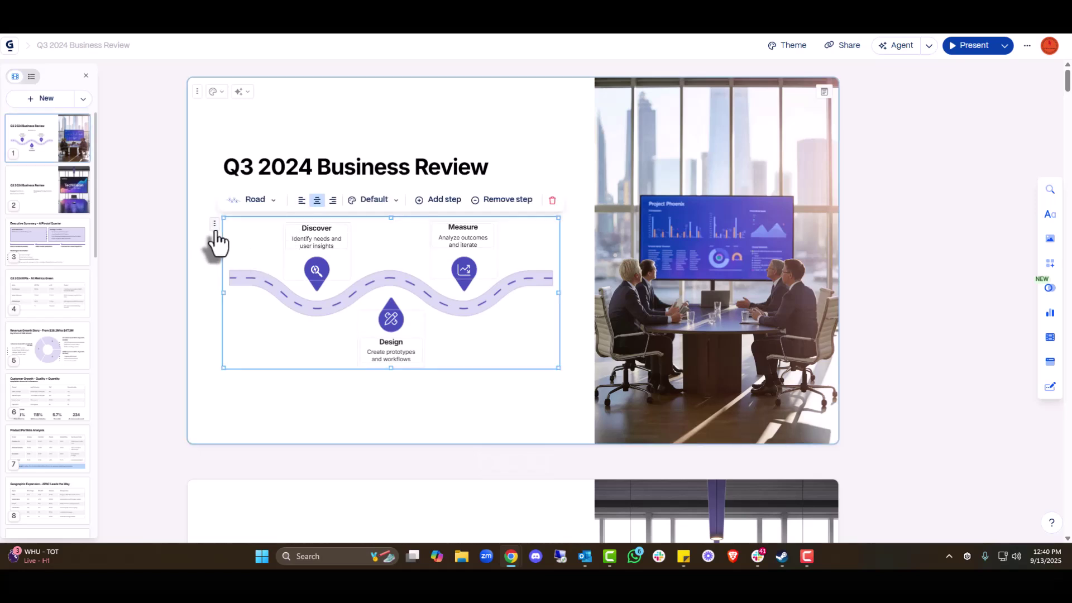
{"action": "left_click", "coordinate": [553, 202]}
{"action": "scroll", "coordinate": [552, 209], "scroll_direction": "down", "scroll_amount": 6}
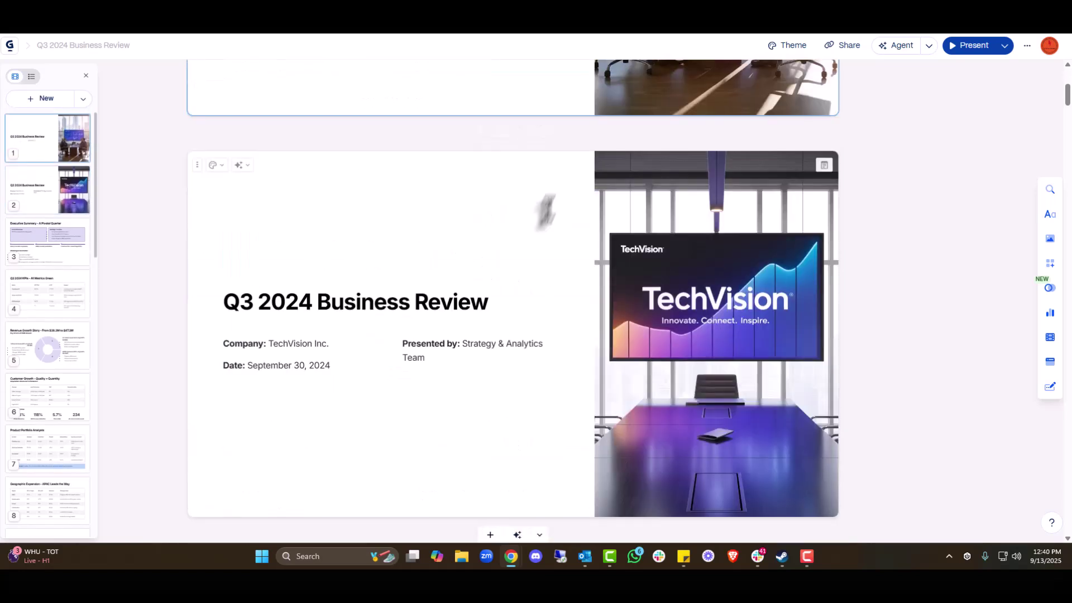
Look through the card templates list offered between cards.
{"action": "scroll", "coordinate": [540, 221], "scroll_direction": "up", "scroll_amount": 3}
{"action": "left_click", "coordinate": [539, 293]}
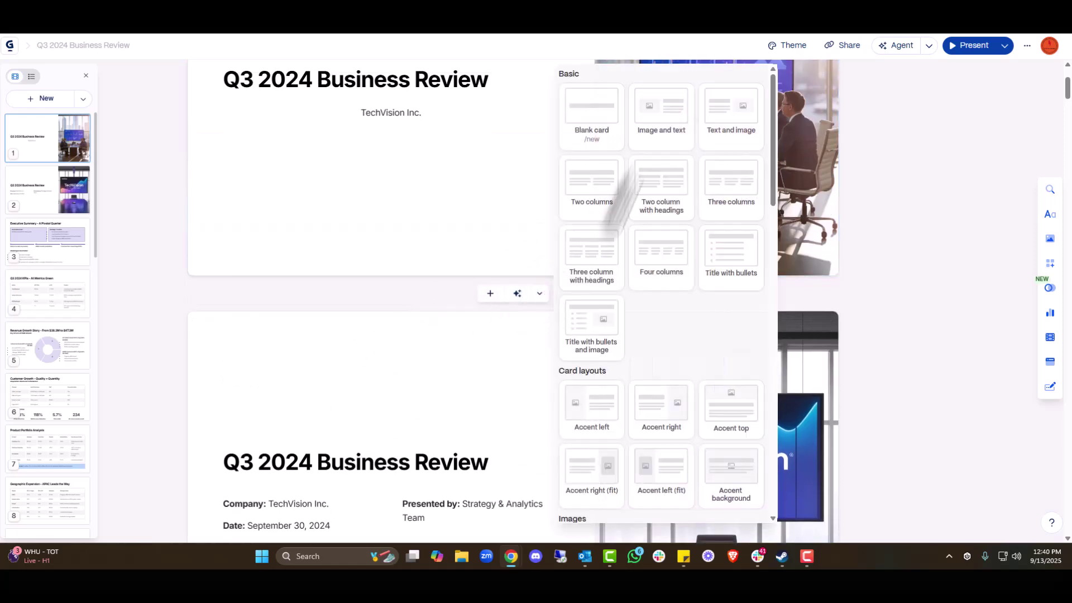
{"action": "scroll", "coordinate": [622, 268], "scroll_direction": "down", "scroll_amount": 8}
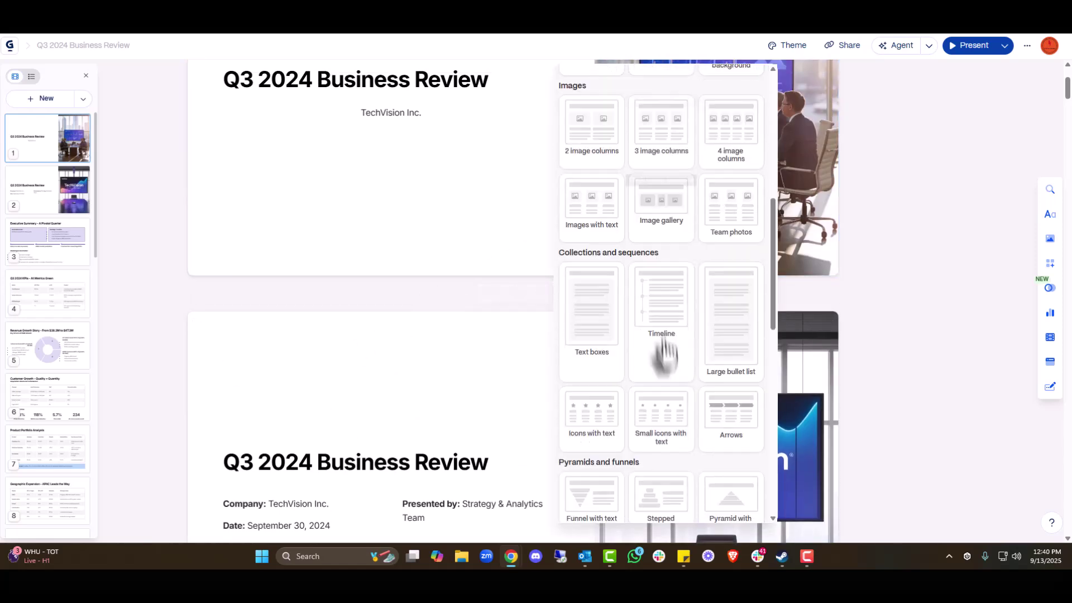
{"action": "scroll", "coordinate": [739, 349], "scroll_direction": "down", "scroll_amount": 5}
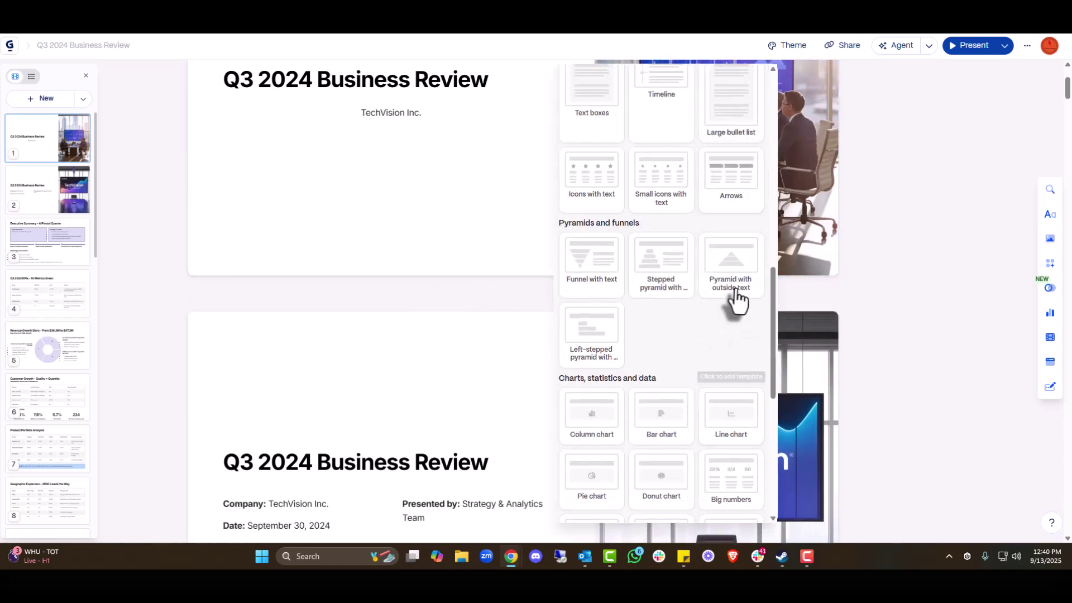
{"action": "scroll", "coordinate": [722, 402], "scroll_direction": "down", "scroll_amount": 3}
{"action": "scroll", "coordinate": [899, 299], "scroll_direction": "down", "scroll_amount": 5}
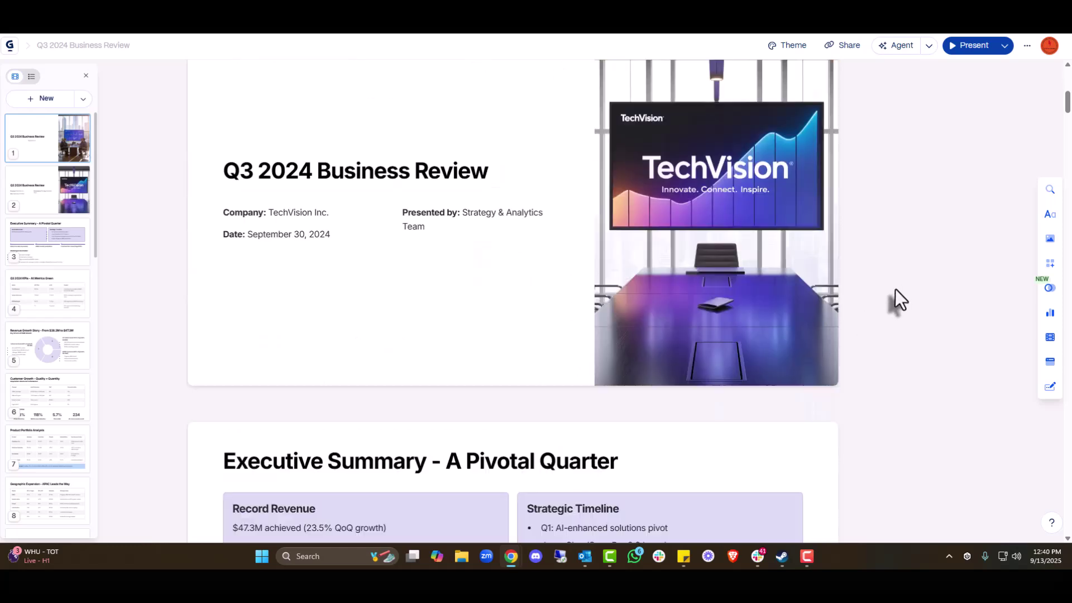
{"action": "scroll", "coordinate": [896, 289], "scroll_direction": "down", "scroll_amount": 5}
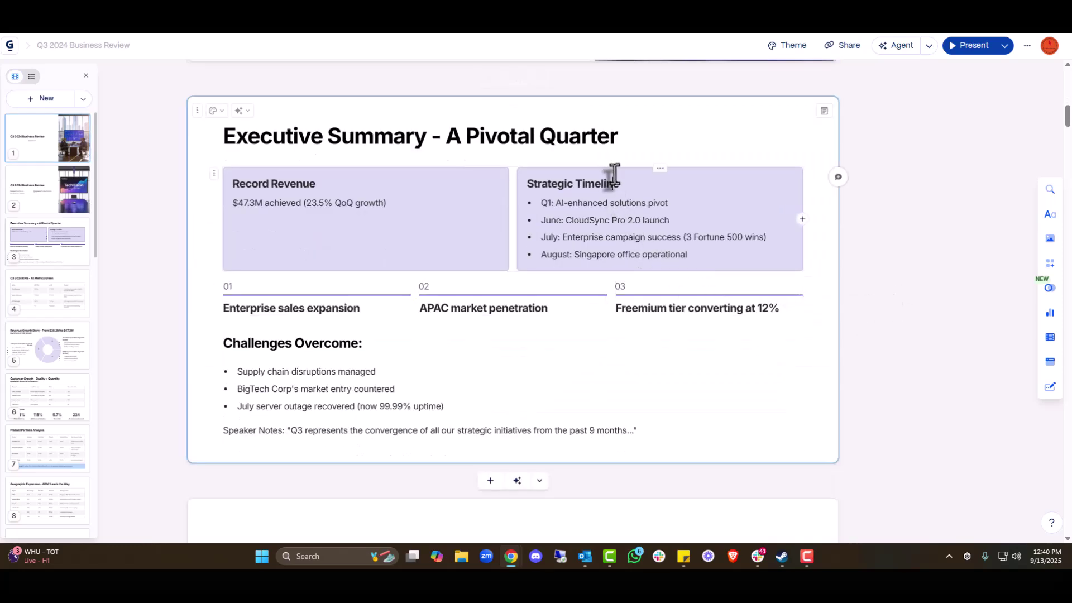
{"action": "mouse_move", "coordinate": [611, 173]}
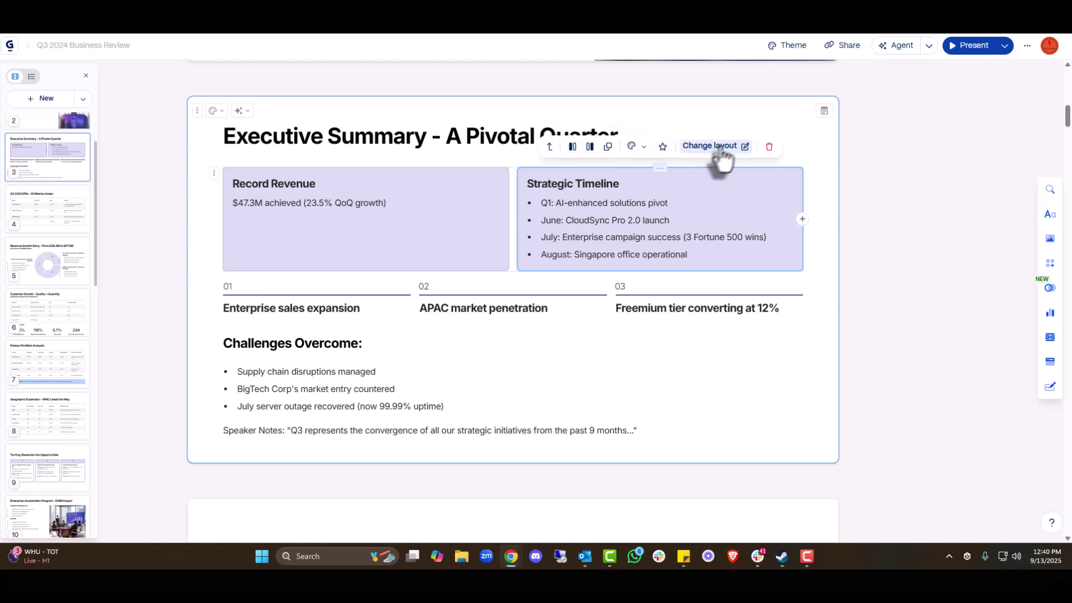
Select the Revenue Growth Story slide's donut diagram of revenue drivers.
{"action": "triple_click", "coordinate": [641, 205]}
{"action": "left_click", "coordinate": [619, 233]}
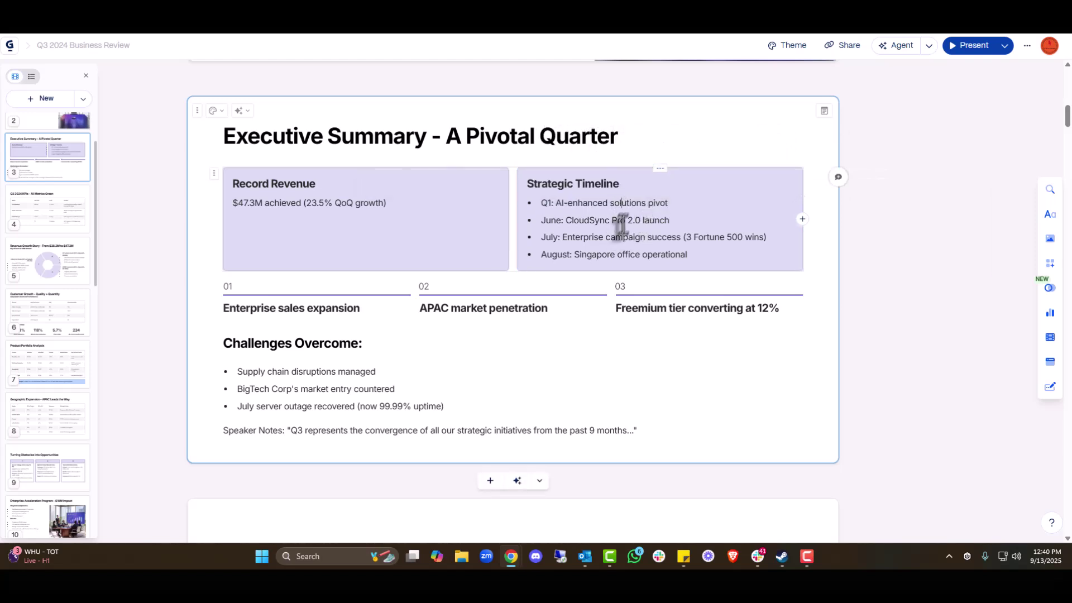
{"action": "left_click_drag", "start_coordinate": [619, 221], "coordinate": [617, 238]}
{"action": "scroll", "coordinate": [586, 279], "scroll_direction": "down", "scroll_amount": 8}
{"action": "scroll", "coordinate": [463, 310], "scroll_direction": "down", "scroll_amount": 9}
{"action": "scroll", "coordinate": [519, 198], "scroll_direction": "up", "scroll_amount": 3}
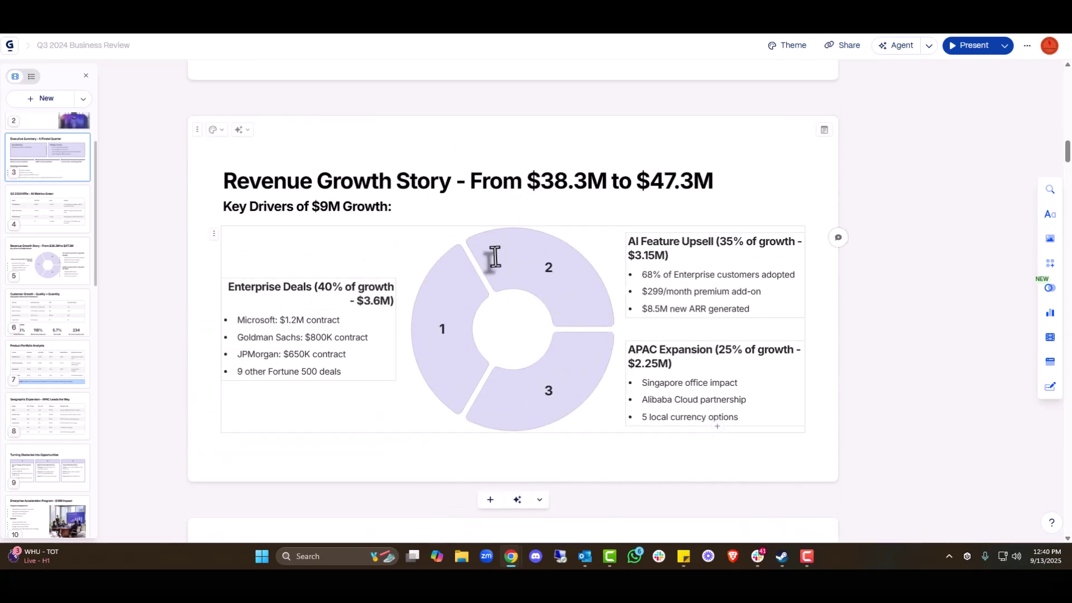
{"action": "left_click", "coordinate": [490, 255]}
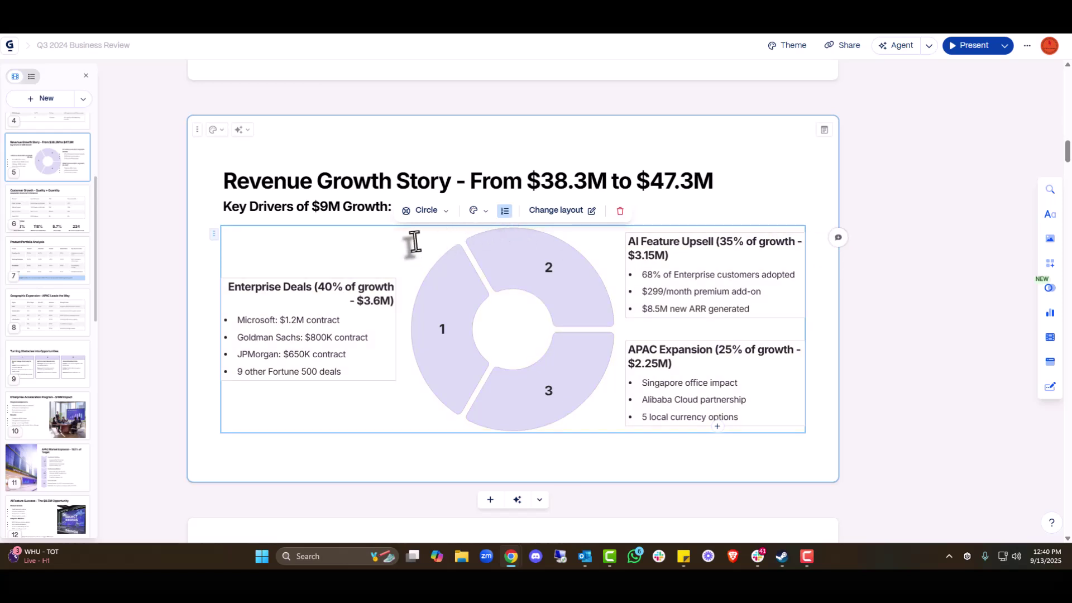
Switch the Revenue Growth Story diagram to the Semi-circle layout and close the layout panel.
{"action": "left_click", "coordinate": [445, 212]}
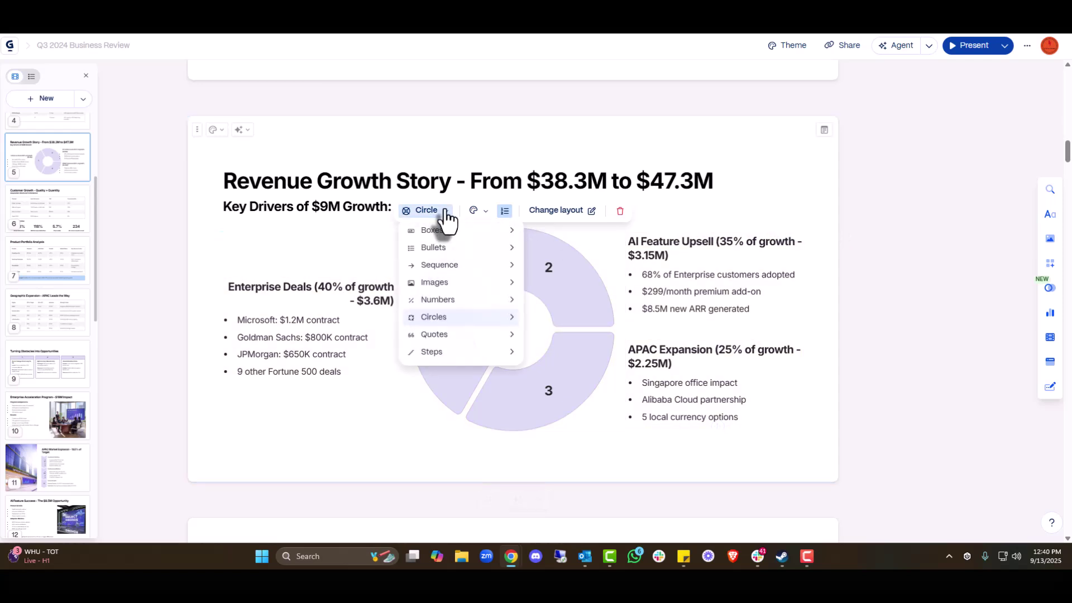
{"action": "left_click", "coordinate": [333, 320]}
{"action": "left_click", "coordinate": [545, 287]}
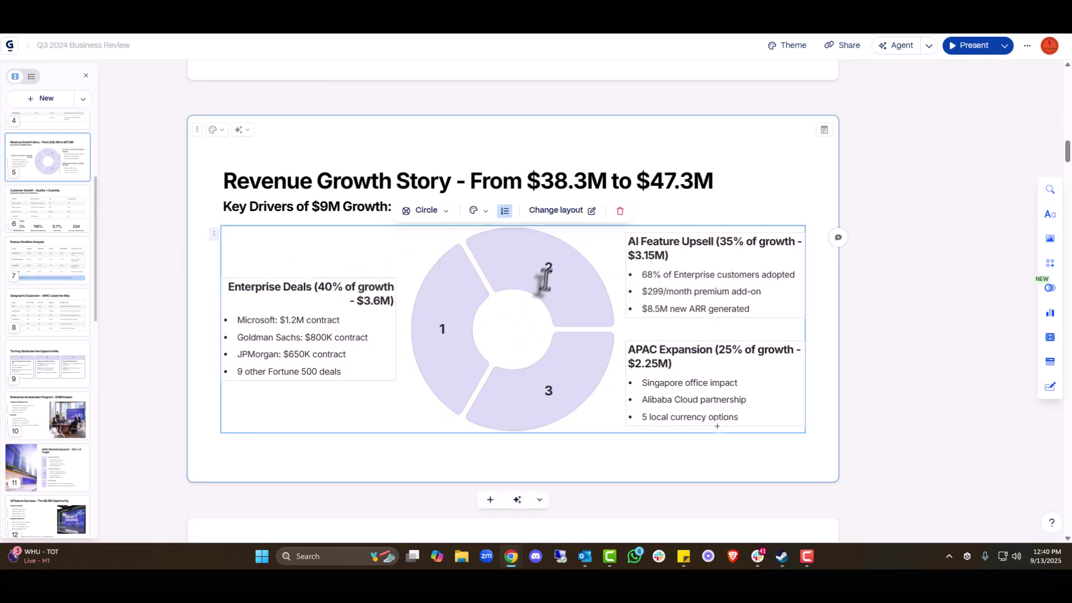
{"action": "left_click", "coordinate": [553, 212]}
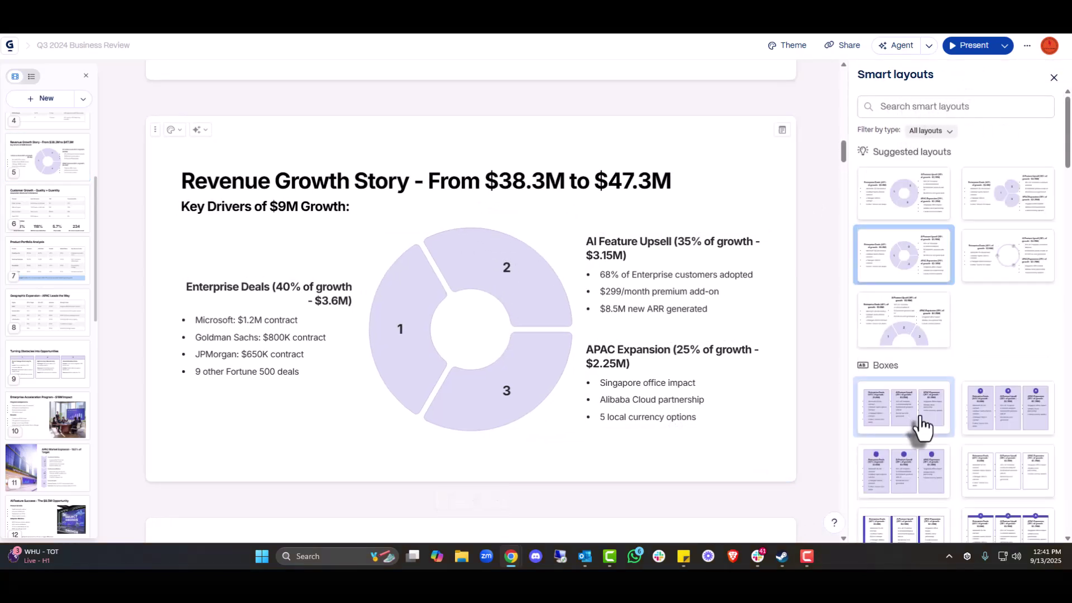
{"action": "left_click", "coordinate": [915, 326]}
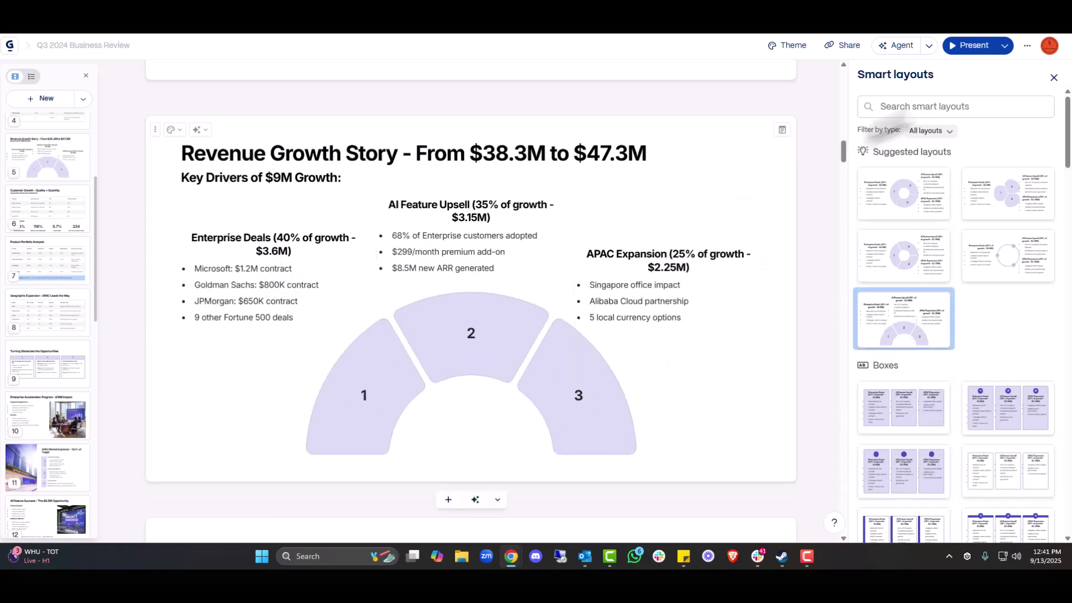
{"action": "left_click", "coordinate": [1053, 78]}
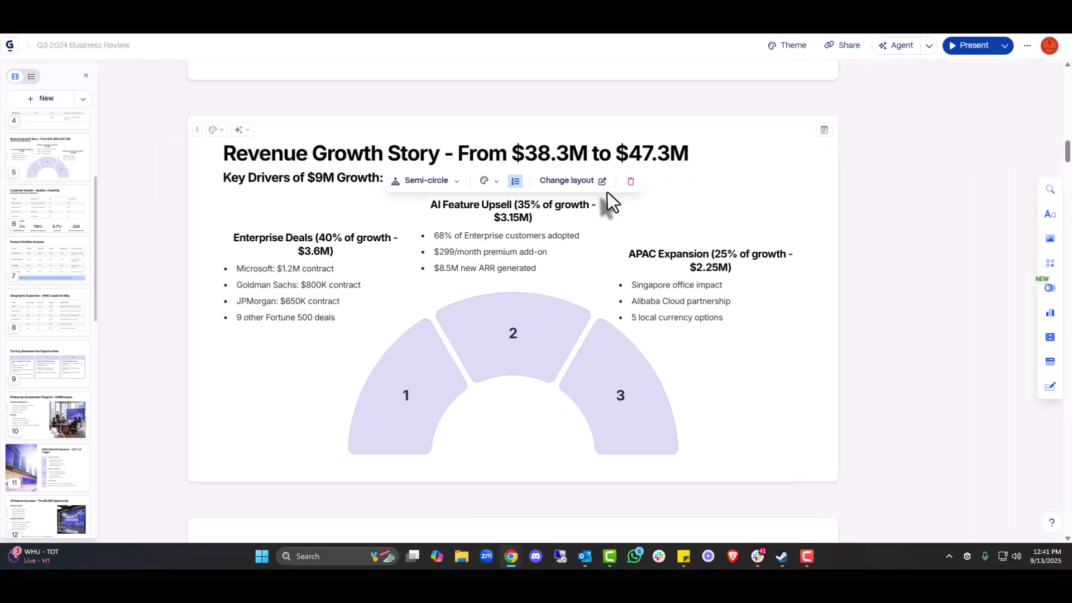
{"action": "scroll", "coordinate": [610, 192], "scroll_direction": "down", "scroll_amount": 7}
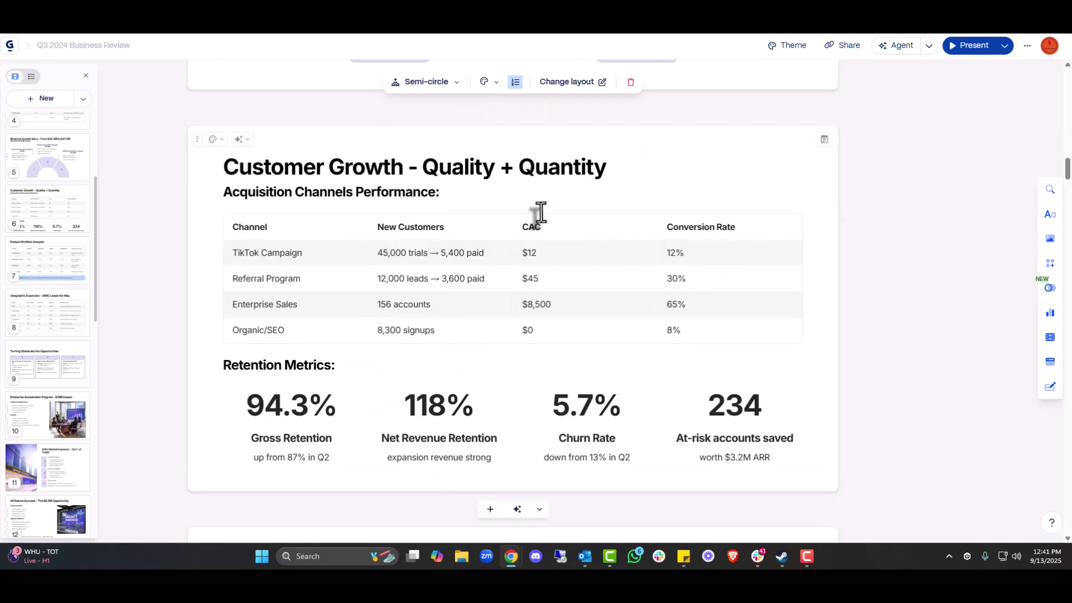
{"action": "scroll", "coordinate": [538, 215], "scroll_direction": "down", "scroll_amount": 8}
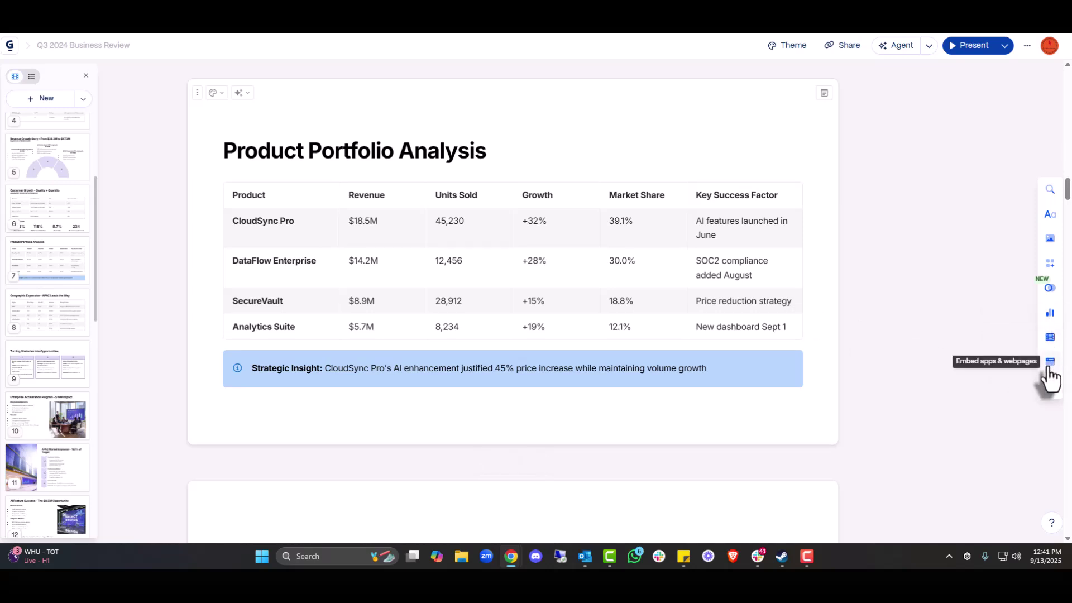
{"action": "left_click", "coordinate": [1052, 317]}
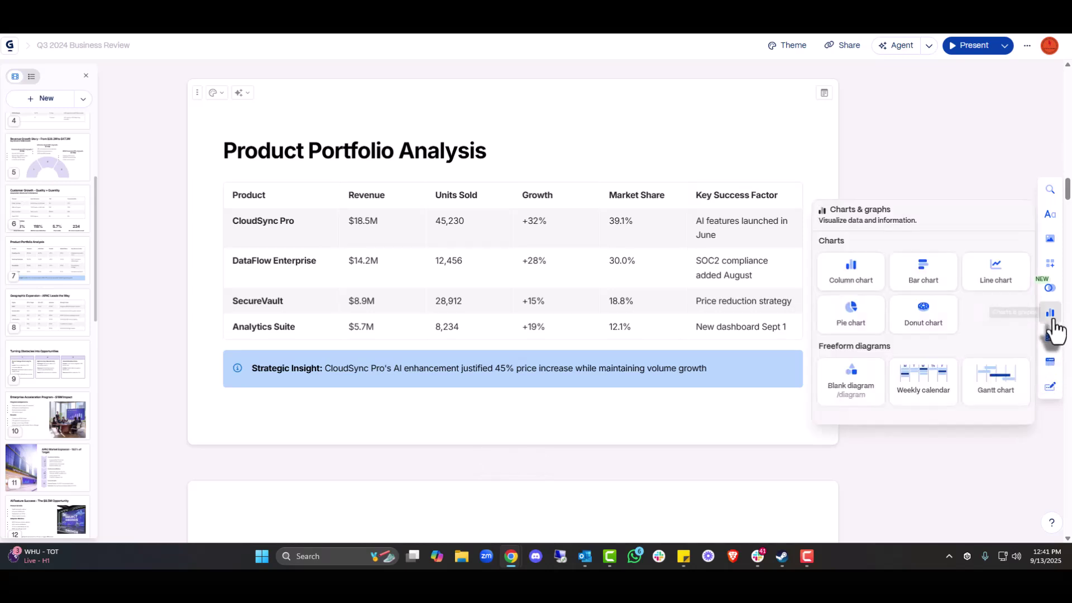
{"action": "left_click", "coordinate": [924, 315]}
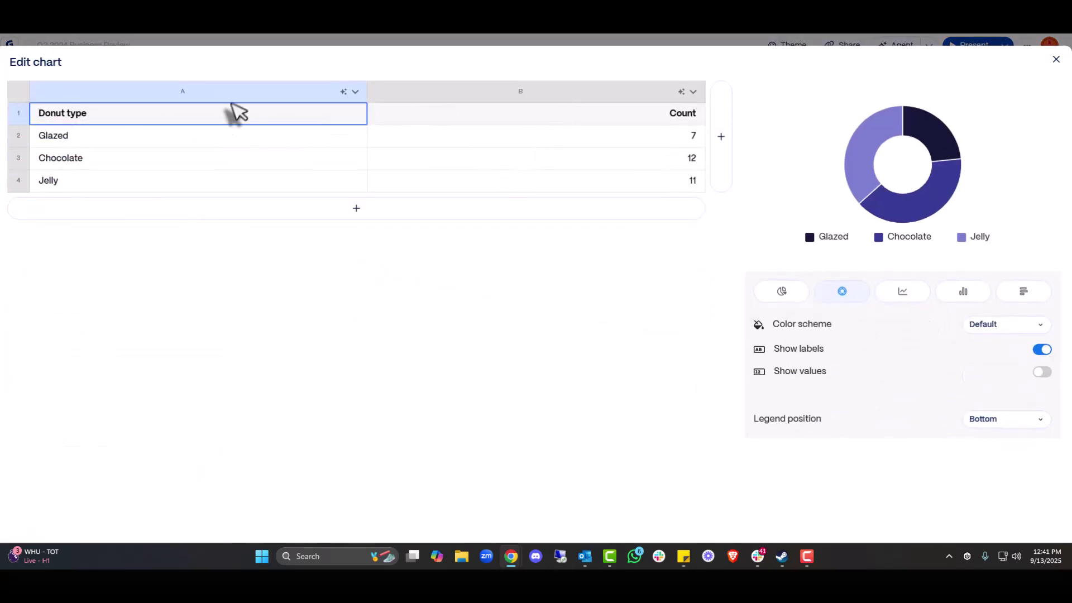
{"action": "mouse_move", "coordinate": [948, 159]}
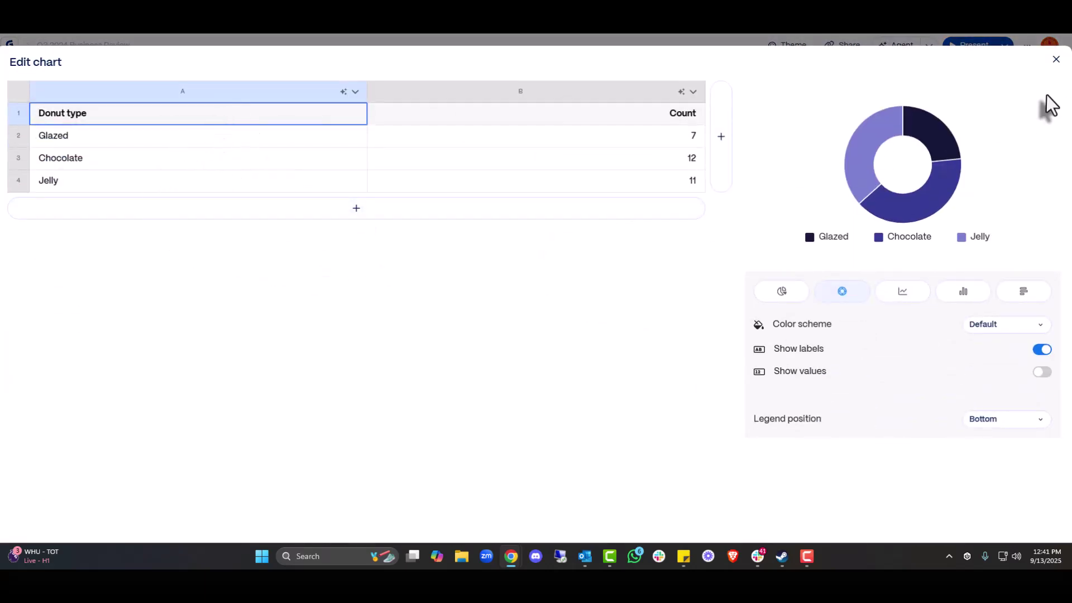
{"action": "left_click", "coordinate": [1055, 59]}
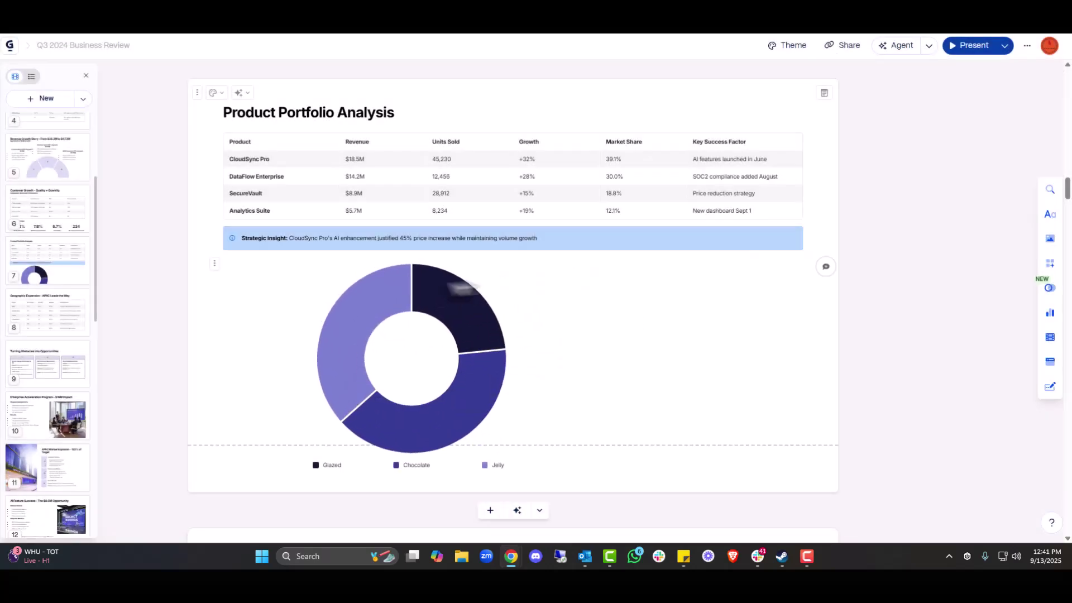
{"action": "left_click", "coordinate": [218, 273]}
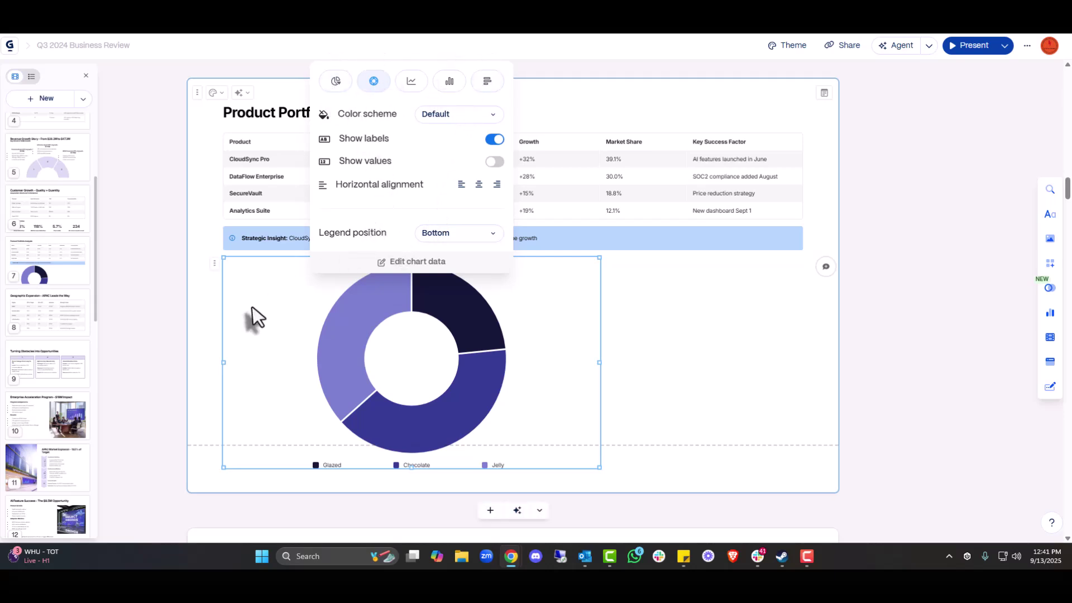
{"action": "left_click", "coordinate": [216, 272]}
{"action": "left_click", "coordinate": [217, 272]}
{"action": "key", "text": "Delete"}
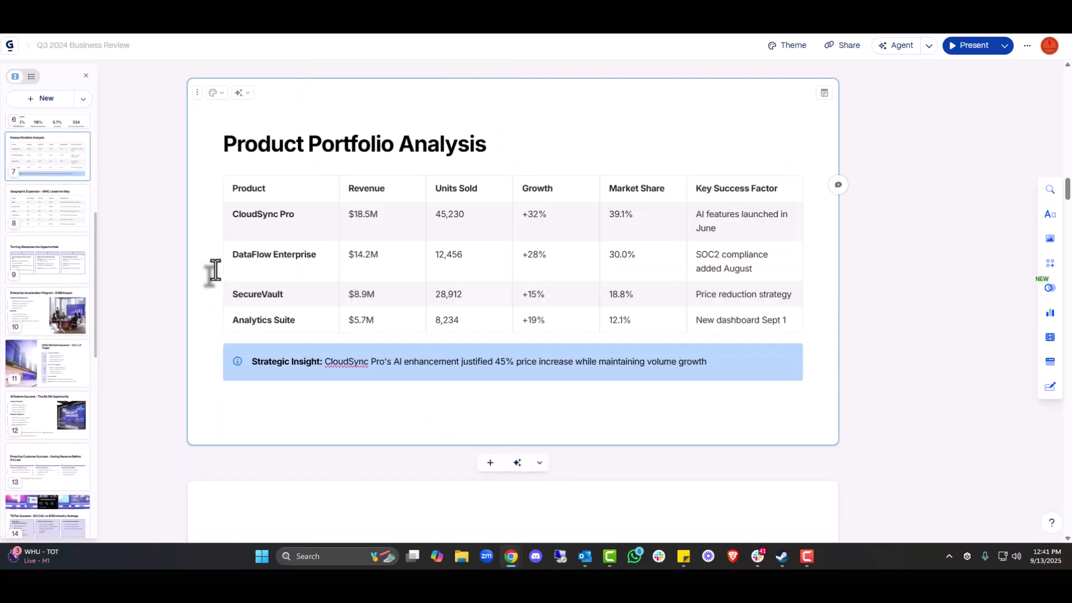
{"action": "scroll", "coordinate": [654, 251], "scroll_direction": "down", "scroll_amount": 5}
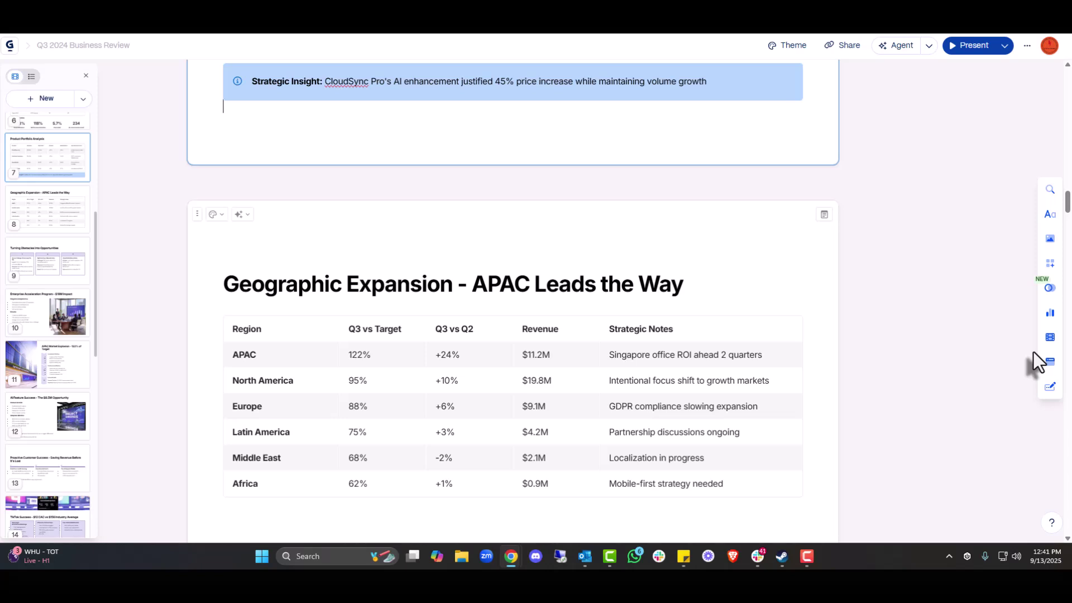
{"action": "left_click_drag", "start_coordinate": [1049, 362], "coordinate": [486, 262]}
{"action": "scroll", "coordinate": [411, 276], "scroll_direction": "down", "scroll_amount": 10}
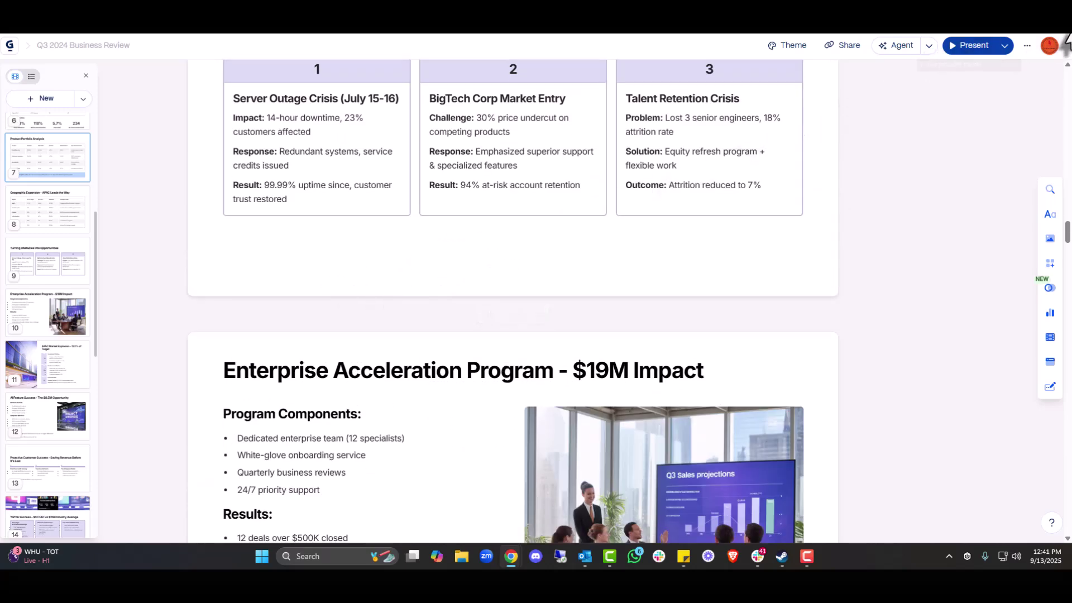
{"action": "left_click", "coordinate": [1004, 46]}
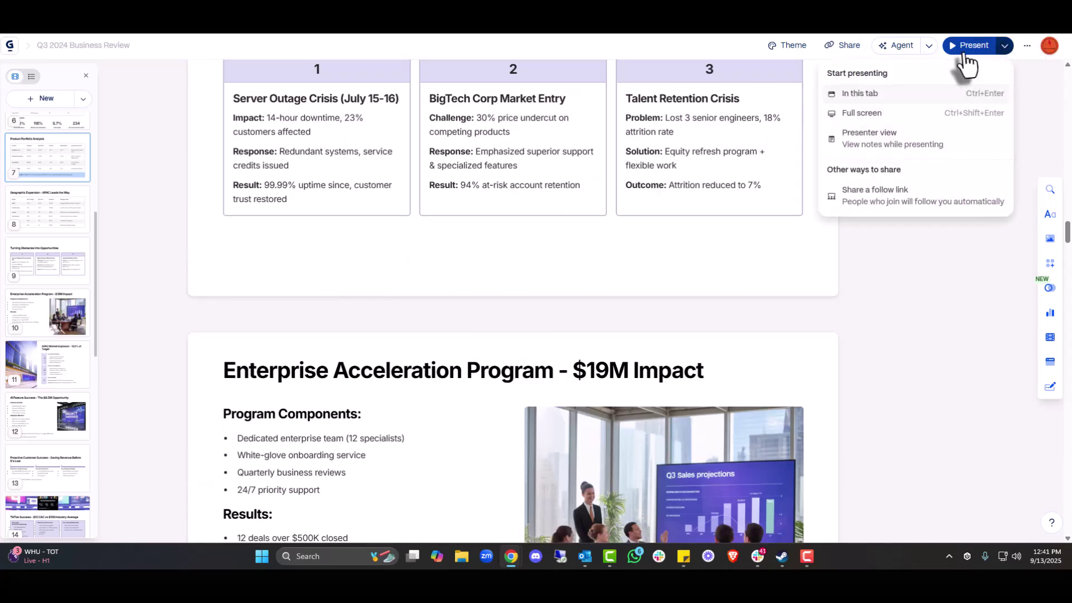
{"action": "left_click", "coordinate": [848, 47]}
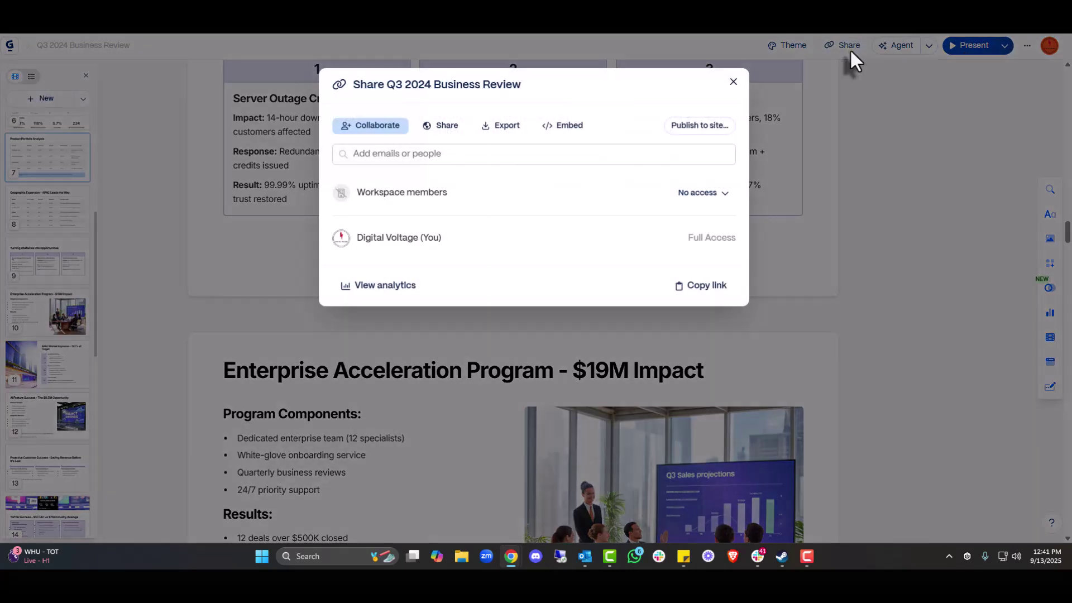
{"action": "left_click", "coordinate": [498, 127]}
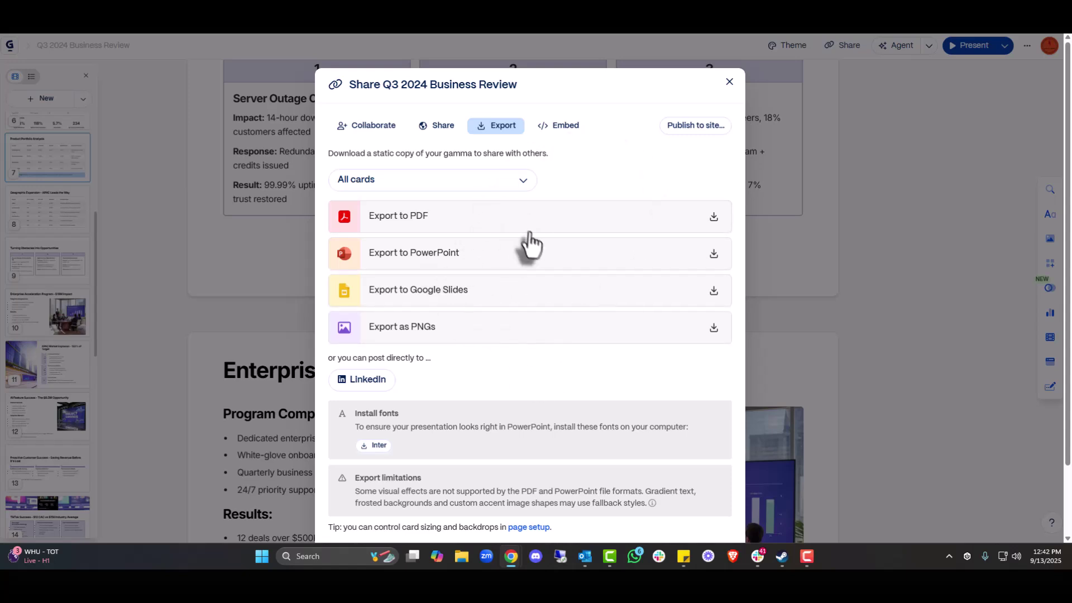
{"action": "scroll", "coordinate": [324, 340], "scroll_direction": "down", "scroll_amount": 2}
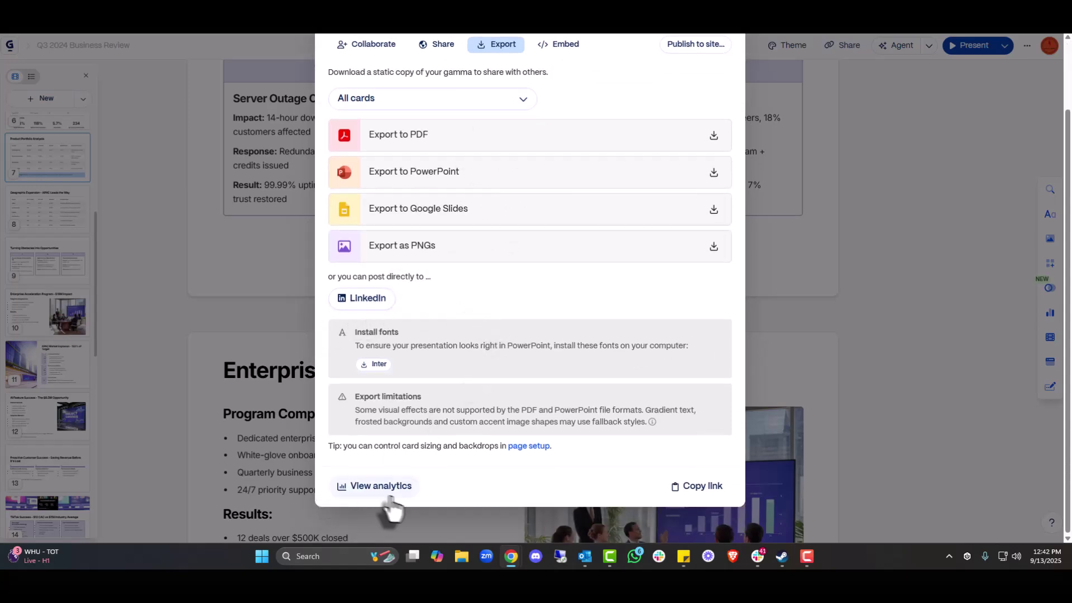
{"action": "scroll", "coordinate": [696, 182], "scroll_direction": "up", "scroll_amount": 2}
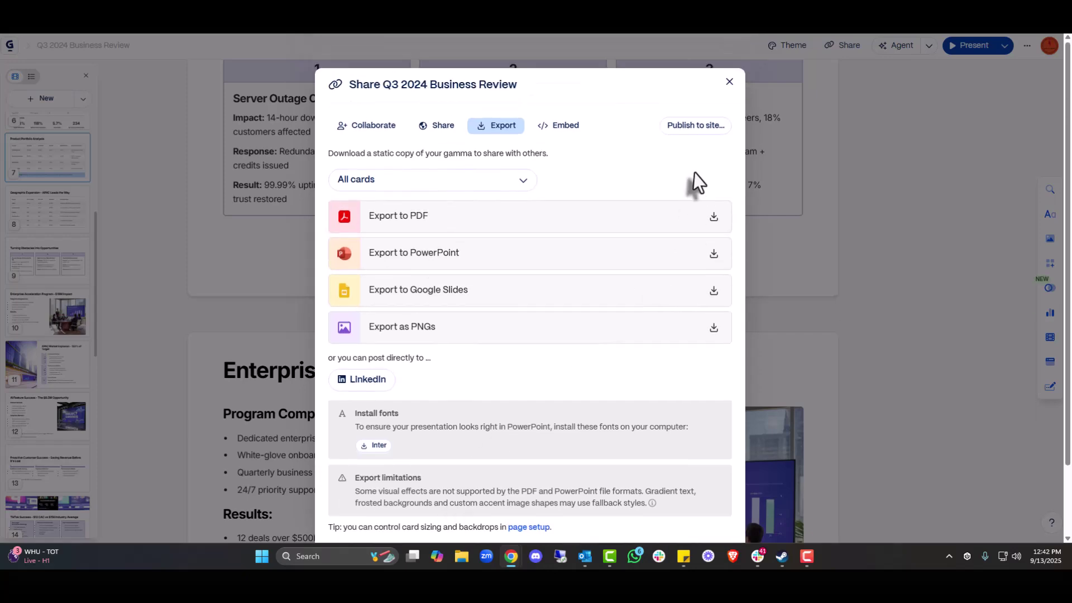
{"action": "left_click", "coordinate": [369, 129]}
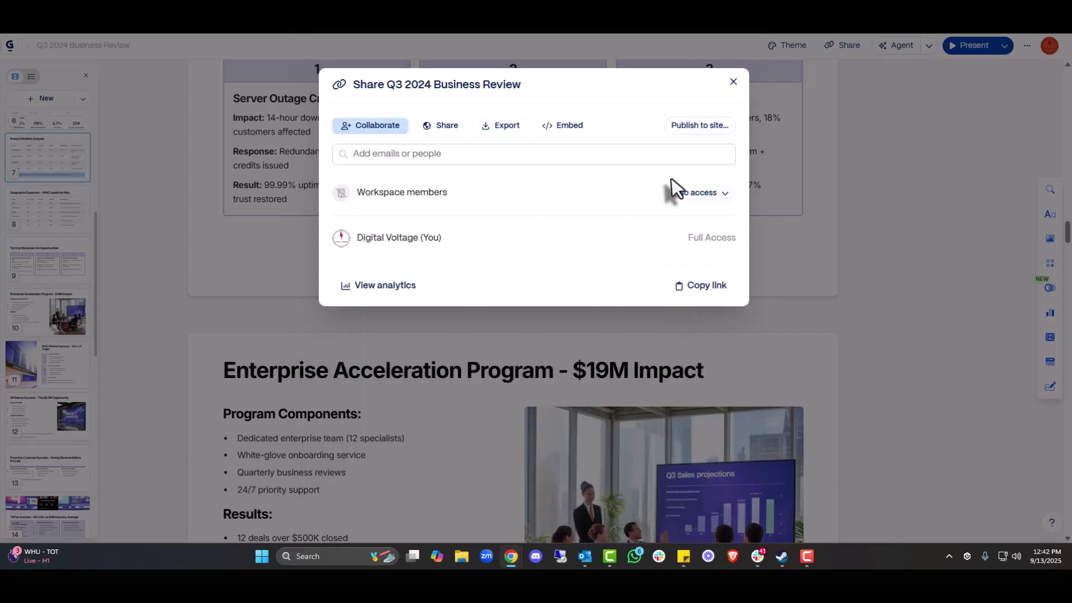
{"action": "left_click", "coordinate": [733, 85]}
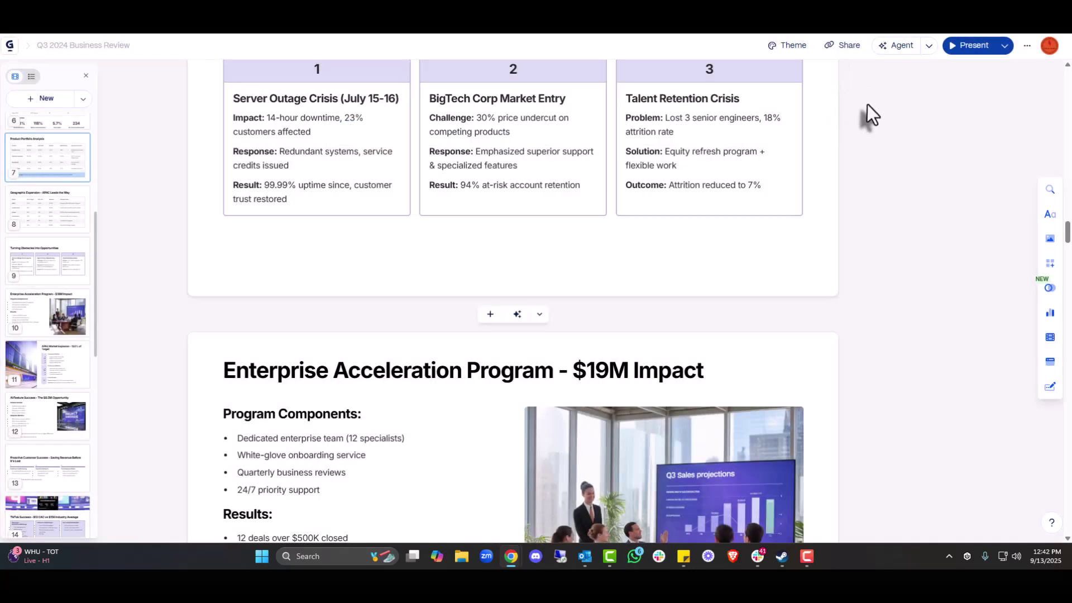
{"action": "left_click", "coordinate": [826, 49]}
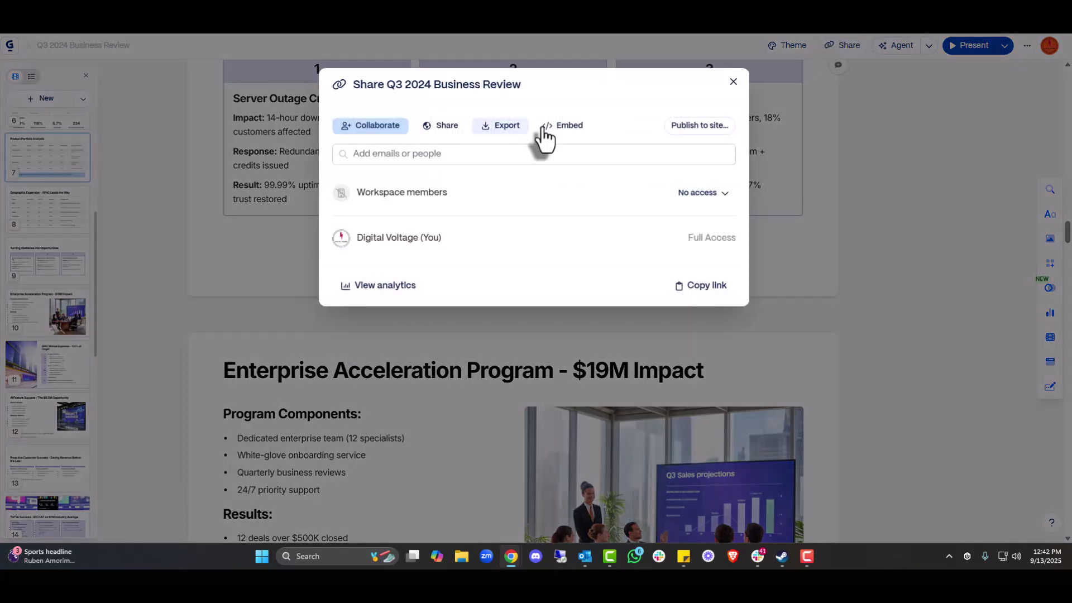
{"action": "left_click", "coordinate": [733, 82]}
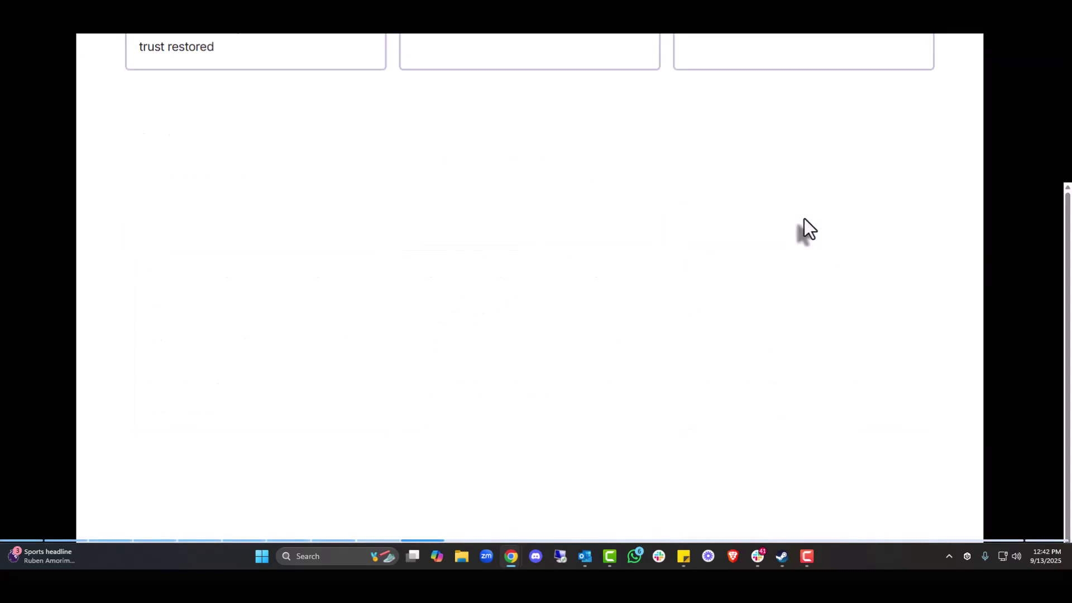
Step back to the Executive Summary slide and exit the full-screen presentation.
{"action": "key", "text": "Left"}
{"action": "key", "text": "Left"}
{"action": "key", "text": "Left"}
{"action": "key", "text": "Left"}
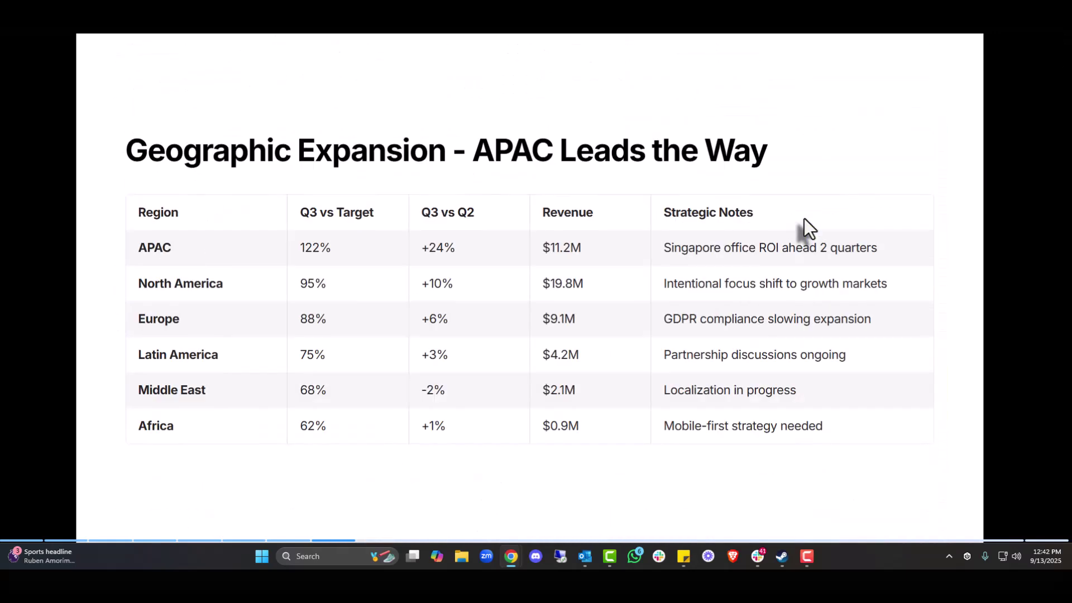
{"action": "key", "text": "Escape"}
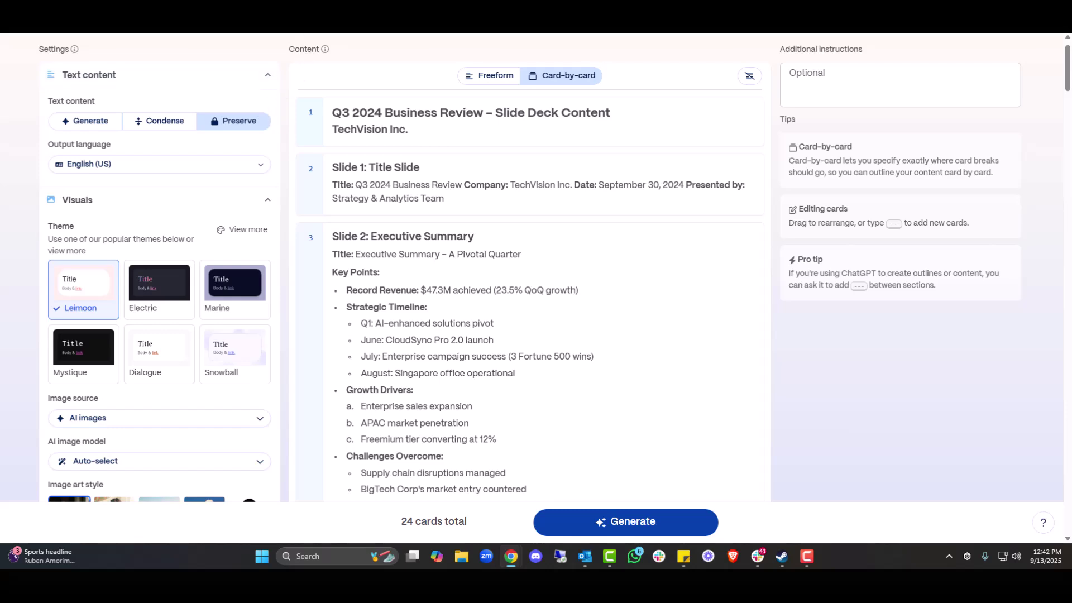
Copy the slide breakdown from Claude and search 'genspark' in a new Chrome tab.
{"action": "key", "text": "ctrl+Tab"}
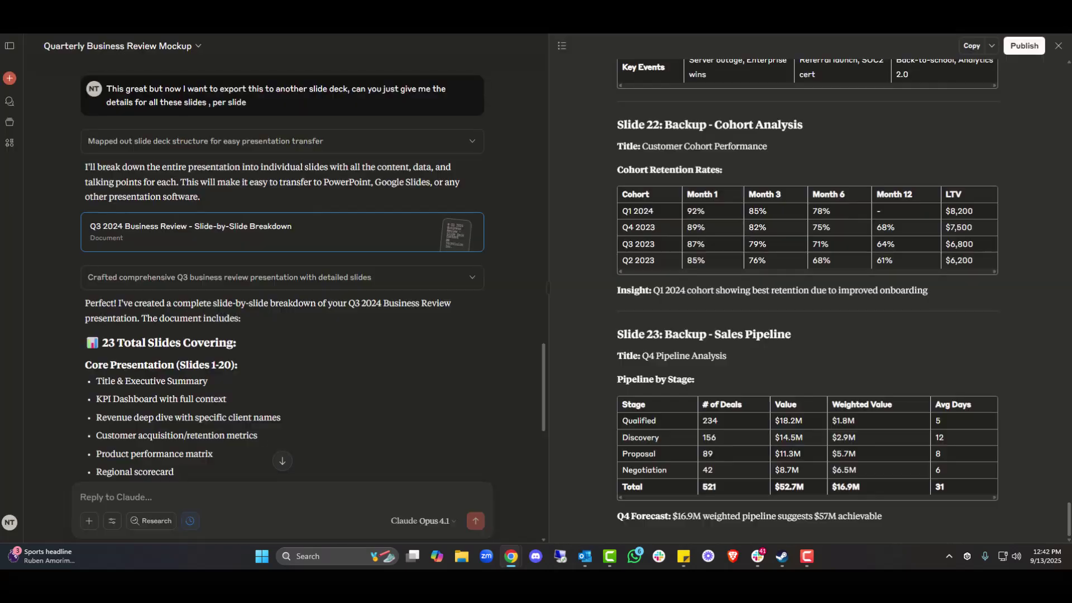
{"action": "left_click", "coordinate": [976, 47]}
{"action": "key", "text": "ctrl+t"}
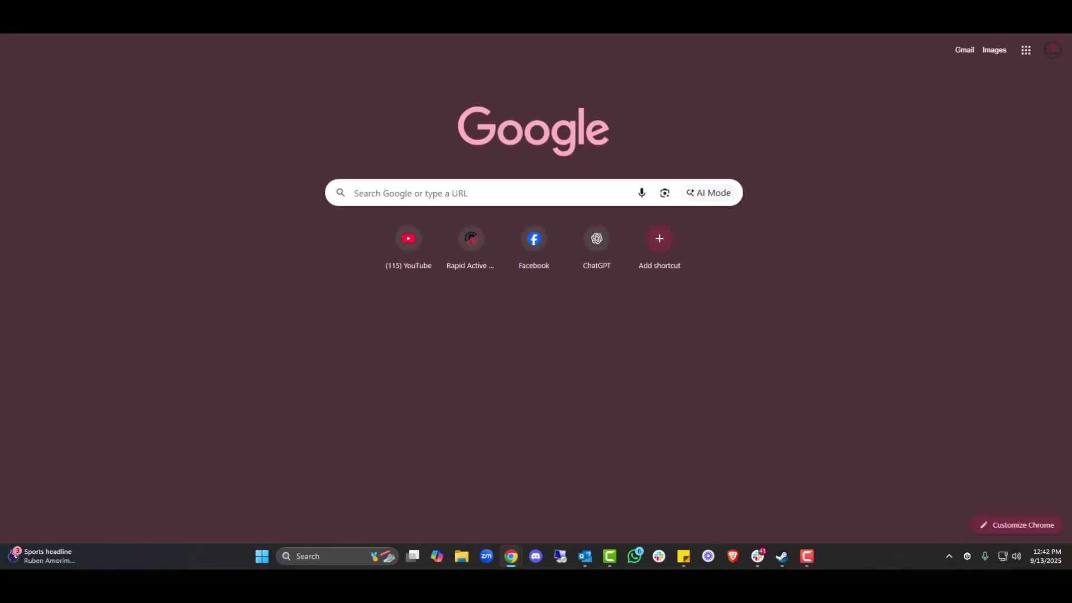
{"action": "type", "text": "genspark"}
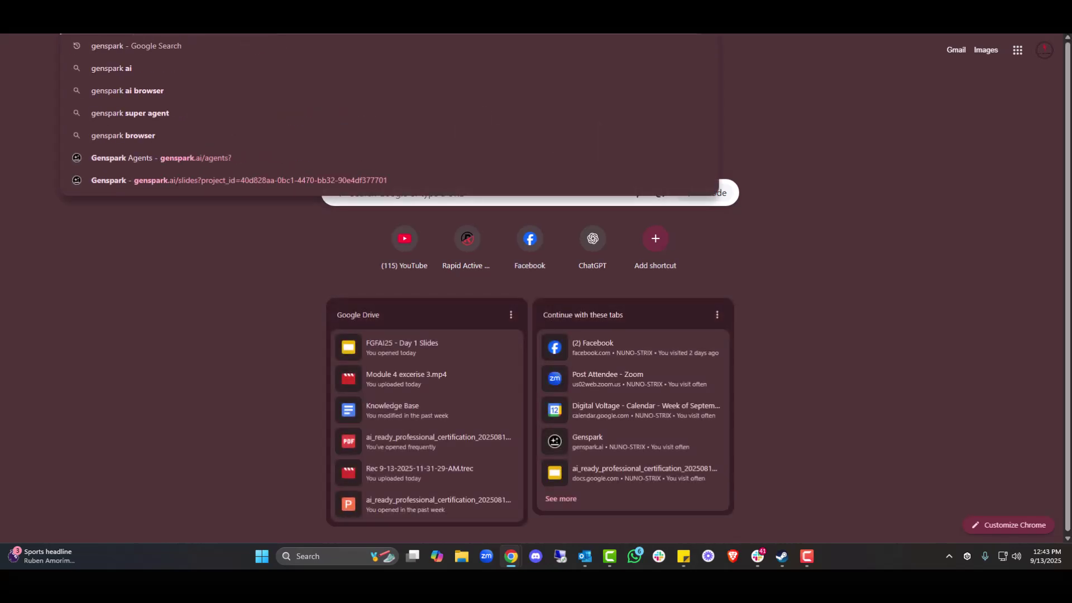
Load genspark.ai to reach the Super Agent home page with its empty prompt box.
{"action": "key", "text": "Return"}
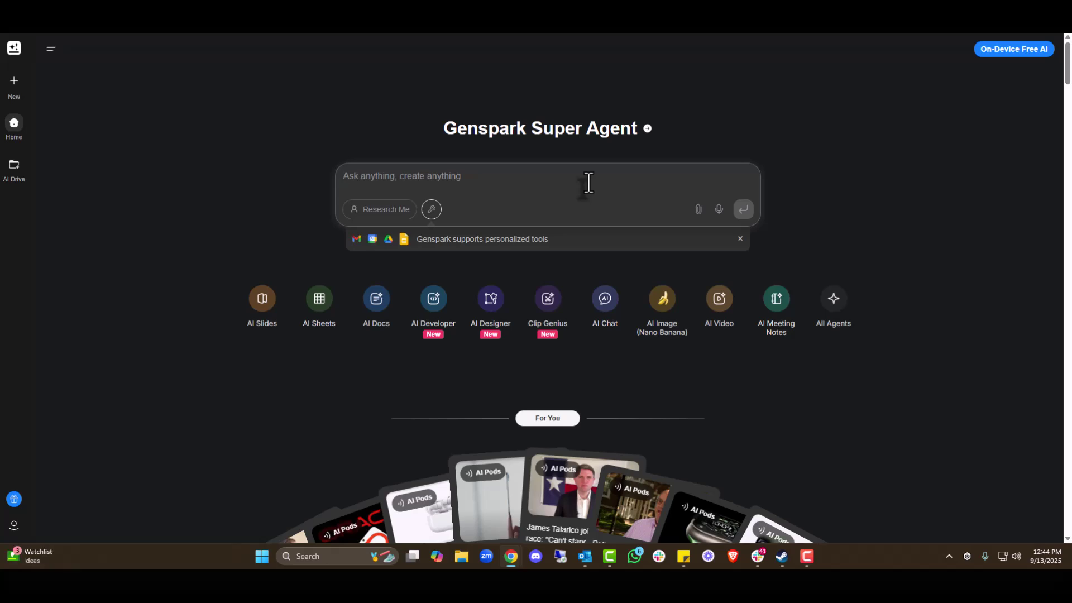
Paste the copied Q3 review content into AI Slides and generate the TechVision deck.
{"action": "key", "text": "ctrl+v"}
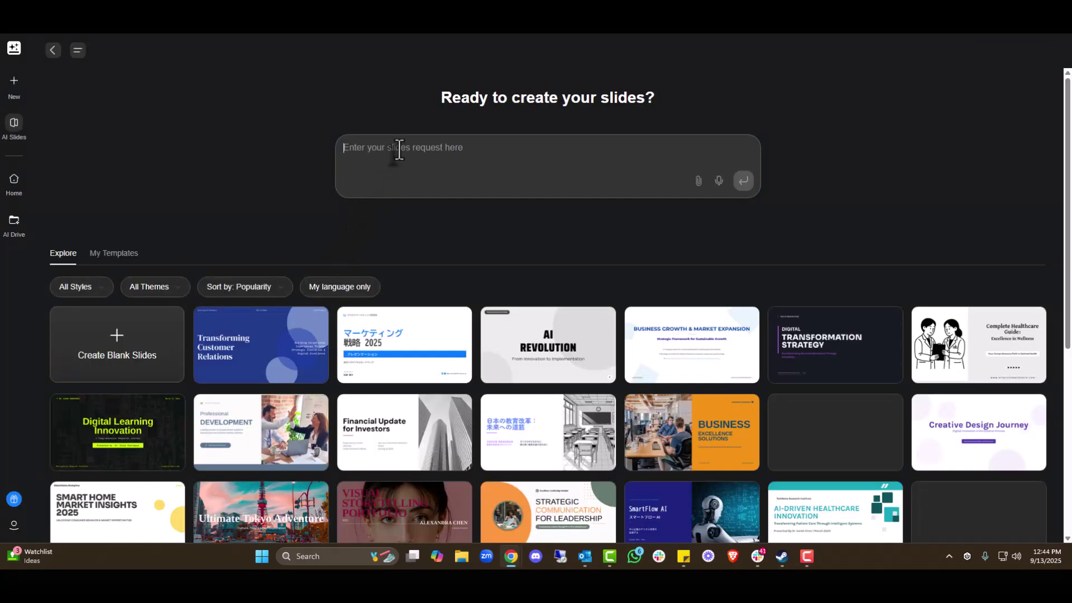
{"action": "key", "text": "ctrl+v"}
{"action": "key", "text": "Return"}
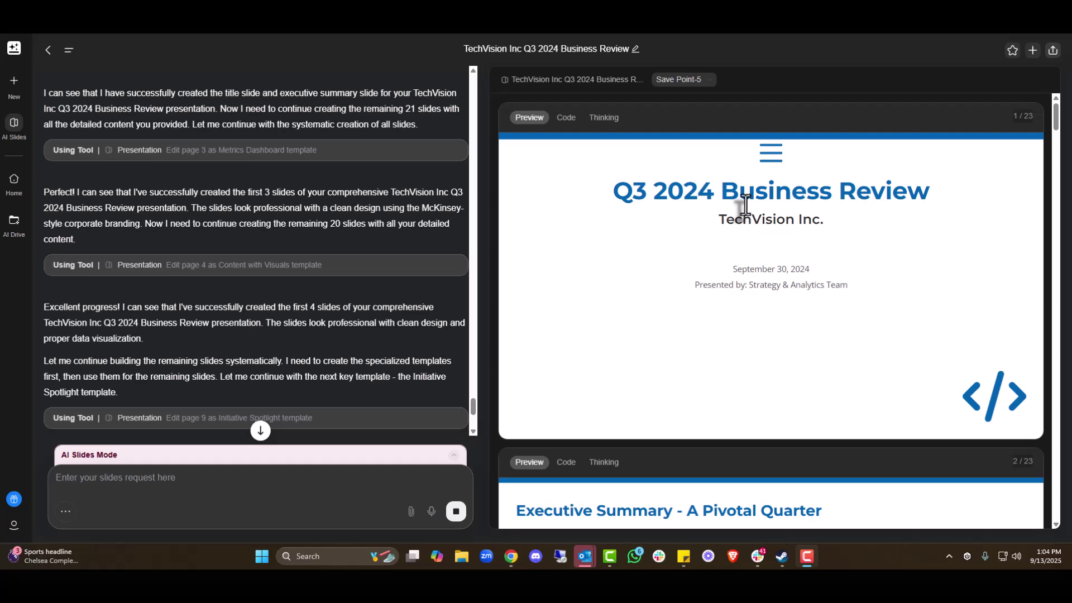
{"action": "scroll", "coordinate": [784, 183], "scroll_direction": "down", "scroll_amount": 5}
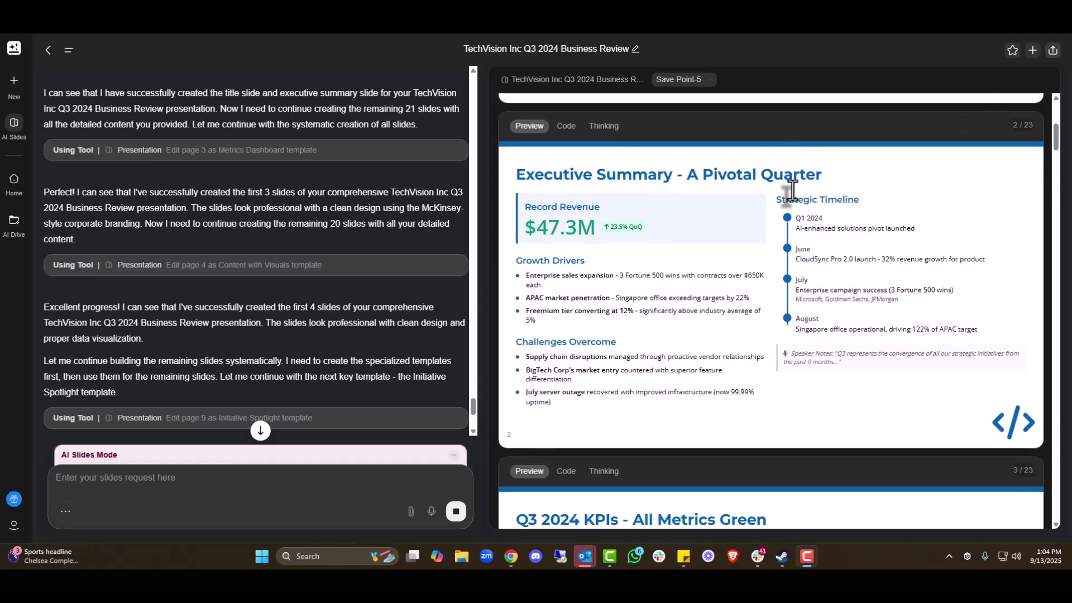